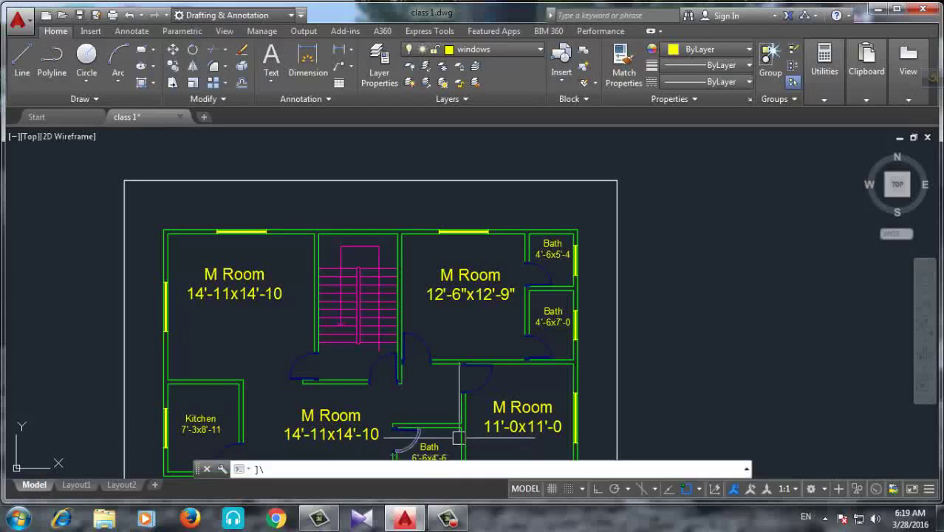
# Fit the whole floor plan in view, cancel the stray input, and start COPY.
pyautogui.moveTo(626, 235); pyautogui.dragTo(636, 143, button='middle')
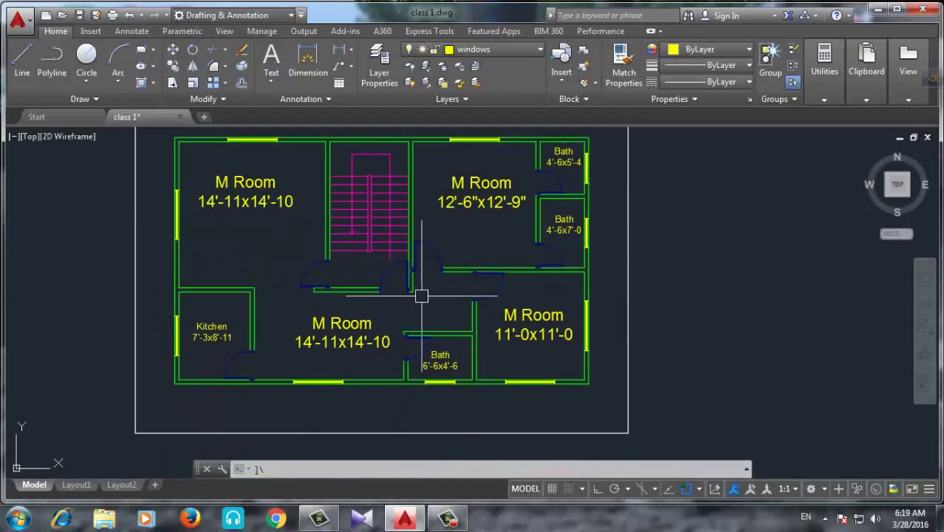
pyautogui.moveTo(422, 297); pyautogui.dragTo(428, 313, button='middle')
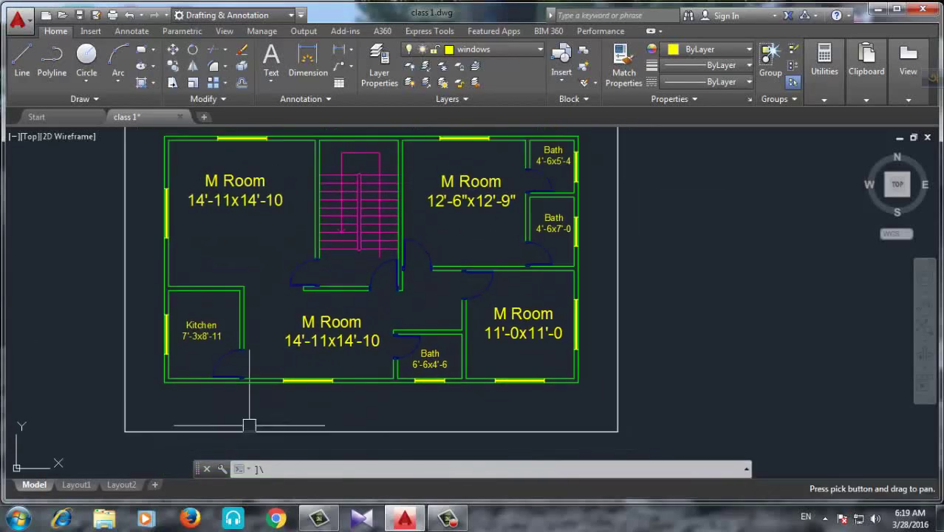
pyautogui.scroll(-2, 276, 425)
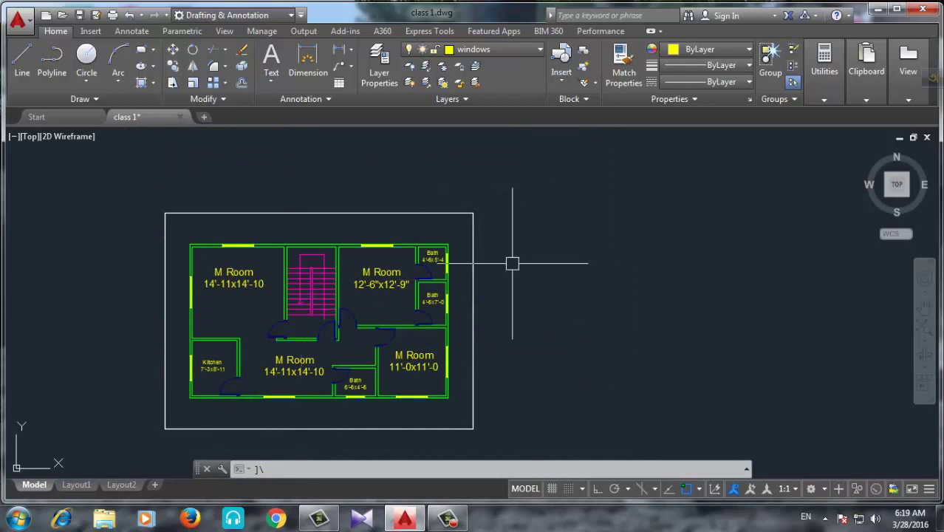
pyautogui.write('c')
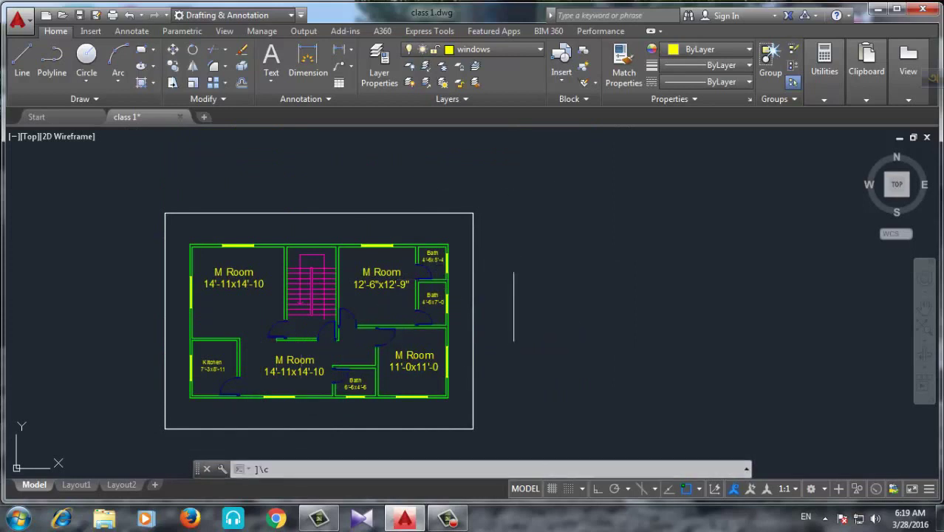
pyautogui.press('Escape')
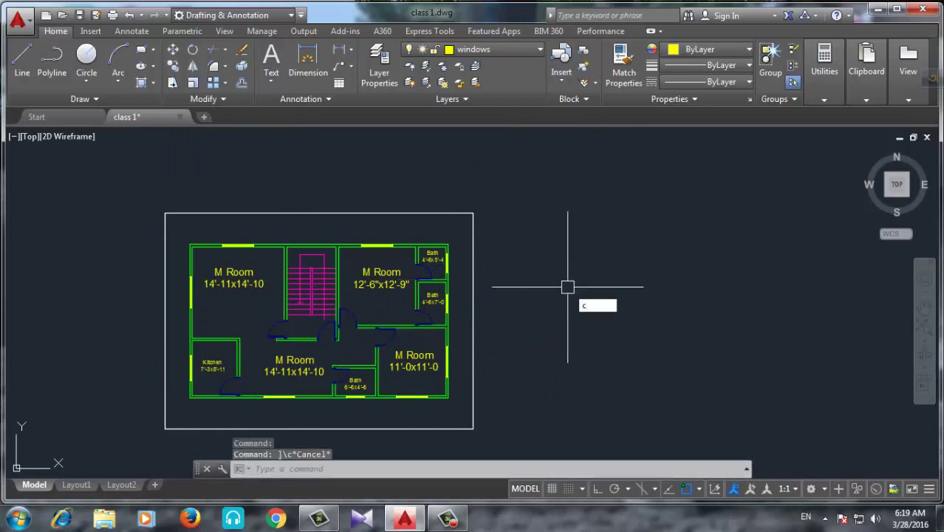
pyautogui.press('Down')
pyautogui.press('Down')
# Copy all 136 floor plan objects, border included, to a spot right of the original.
pyautogui.press('Up')
pyautogui.press('Return')
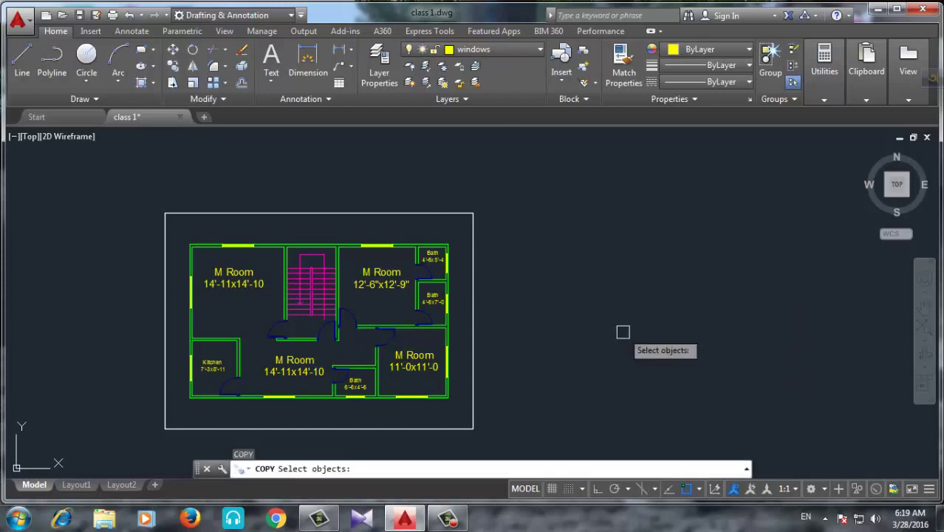
pyautogui.click(555, 189)
pyautogui.click(48, 458)
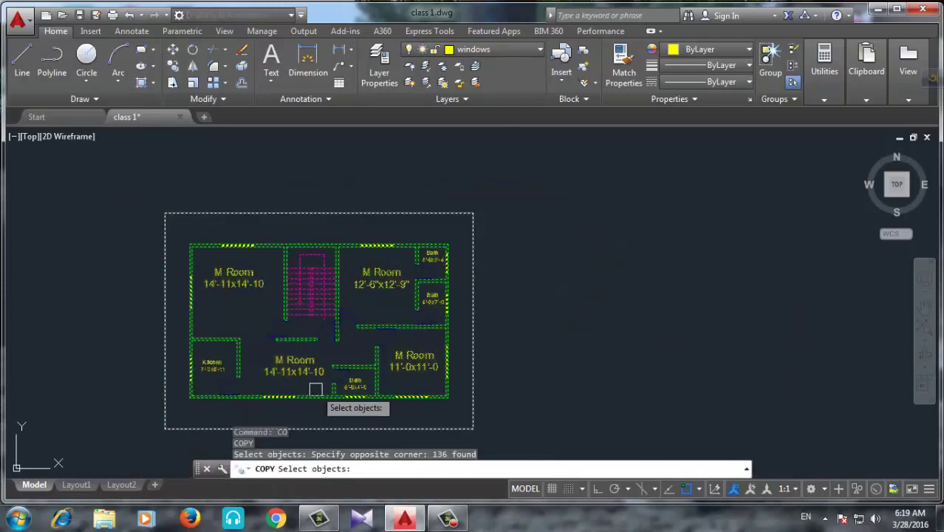
pyautogui.press('Return')
pyautogui.scroll(-2, 235, 317)
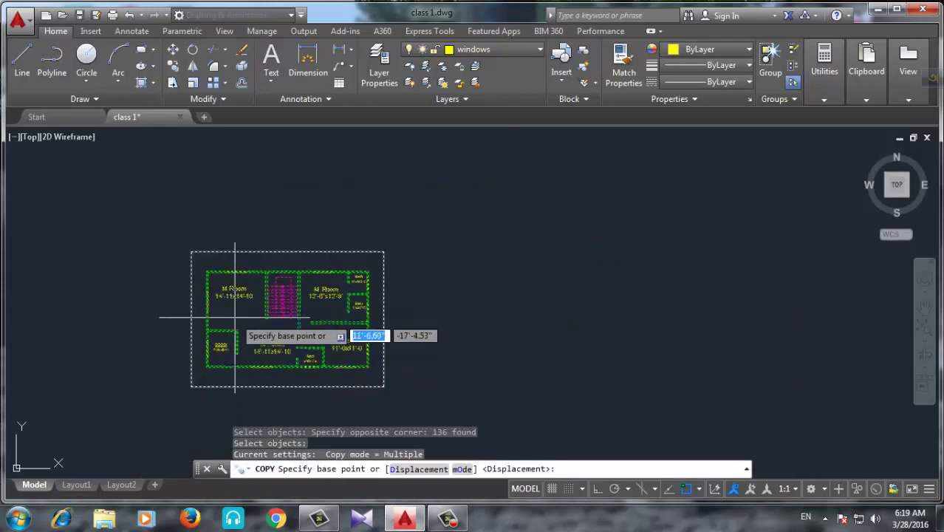
pyautogui.click(359, 406)
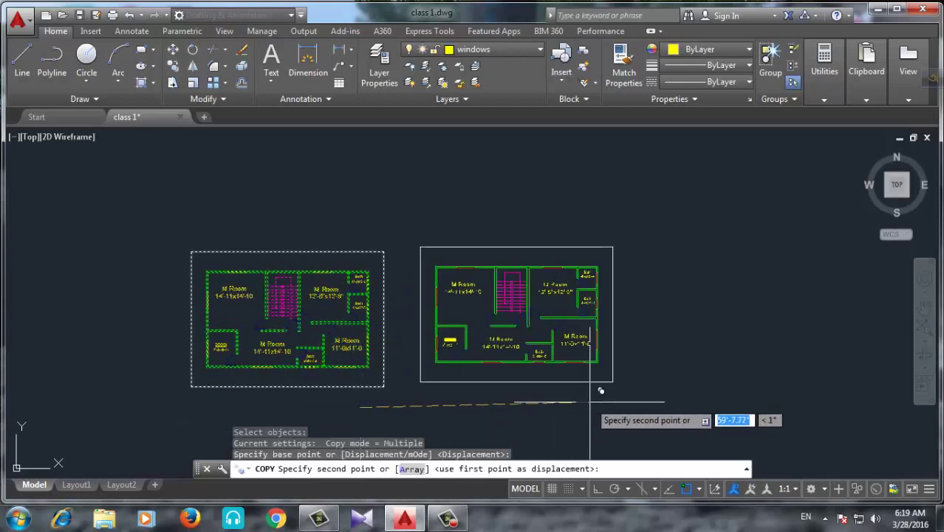
pyautogui.click(589, 403)
pyautogui.press('Return')
pyautogui.scroll(2, 418, 362)
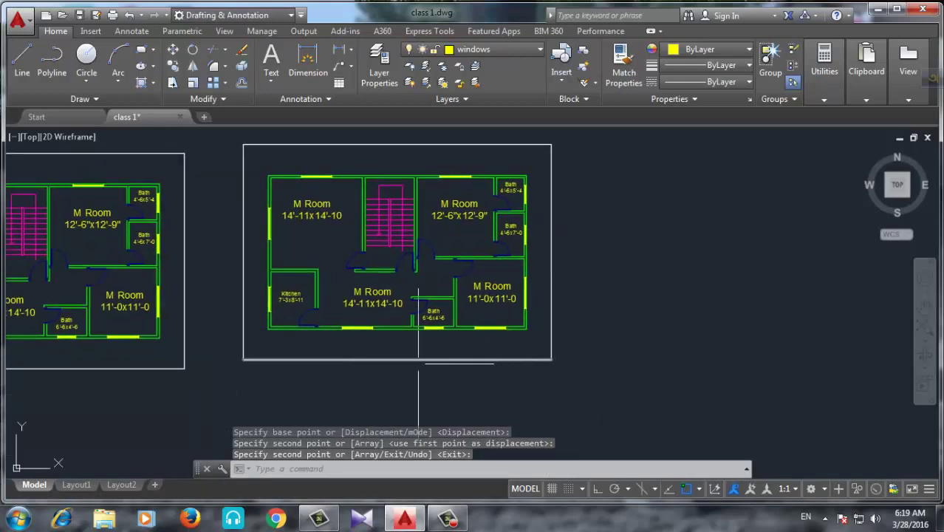
pyautogui.scroll(2, 313, 298)
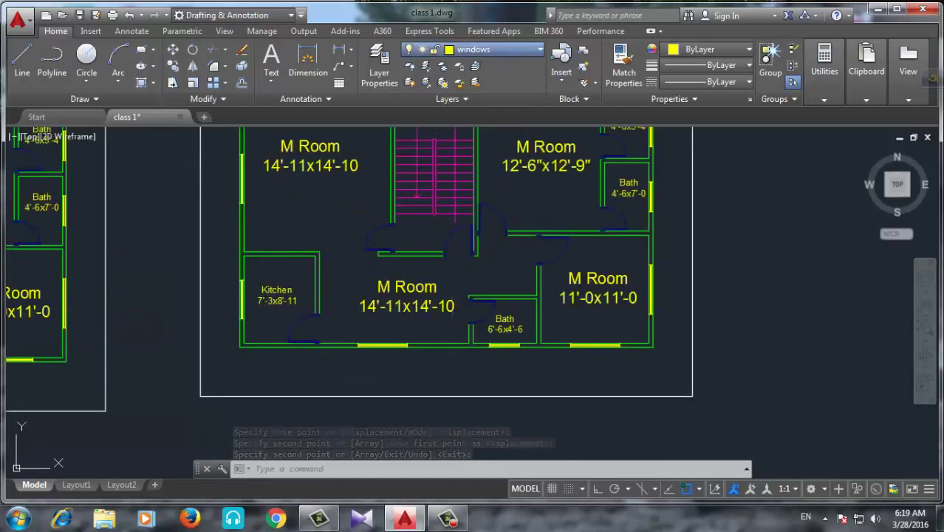
# Make wall the current layer.
pyautogui.click(472, 49)
pyautogui.click(472, 132)
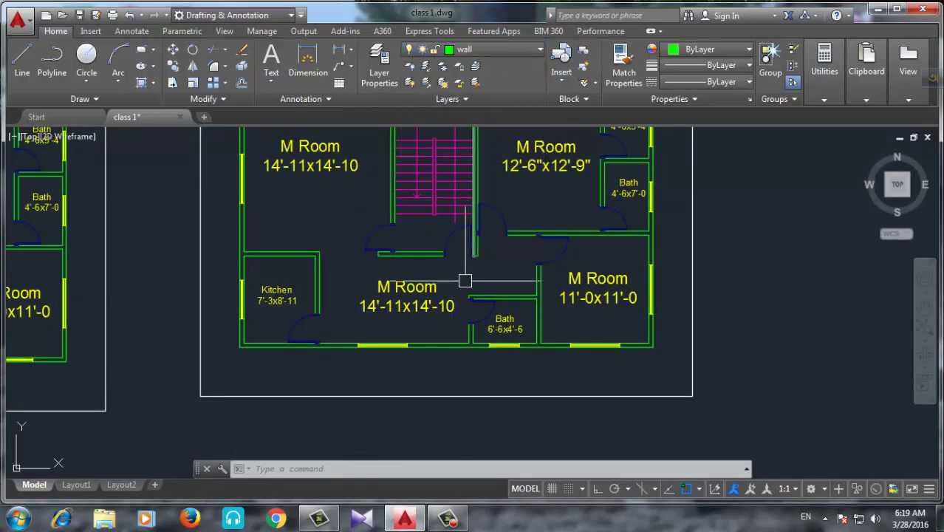
pyautogui.scroll(-2, 436, 265)
pyautogui.scroll(5, 450, 274)
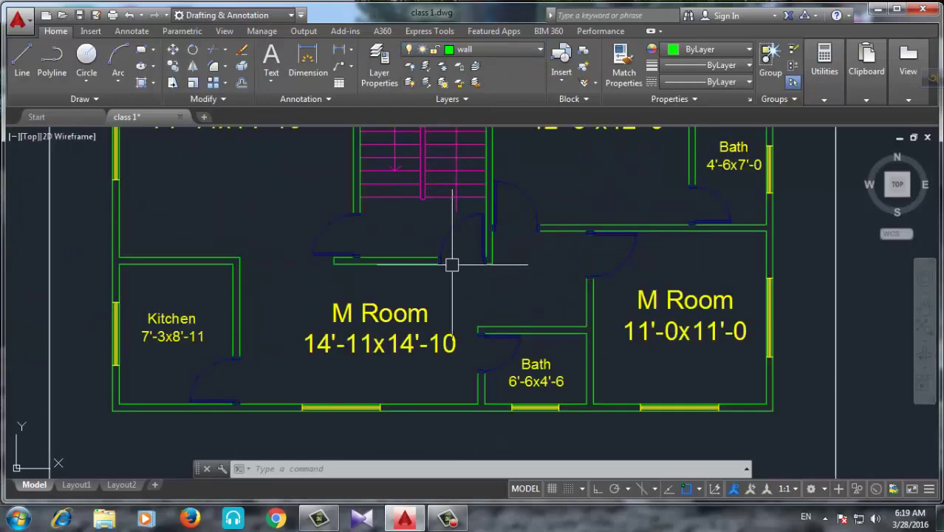
# Erase the central M Room's walls and label, plus the kitchen walls, label and door.
pyautogui.click(458, 238)
pyautogui.click(299, 347)
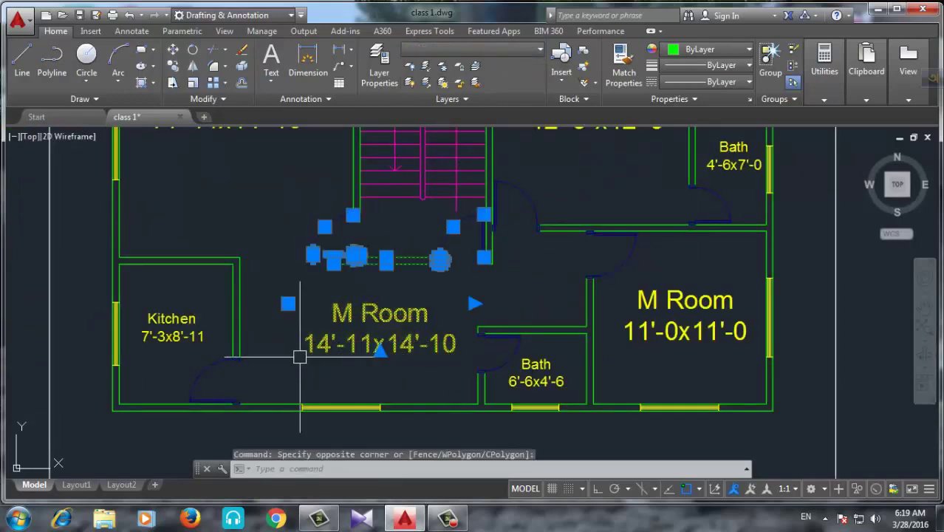
pyautogui.press('Delete')
pyautogui.click(334, 232)
pyautogui.click(115, 366)
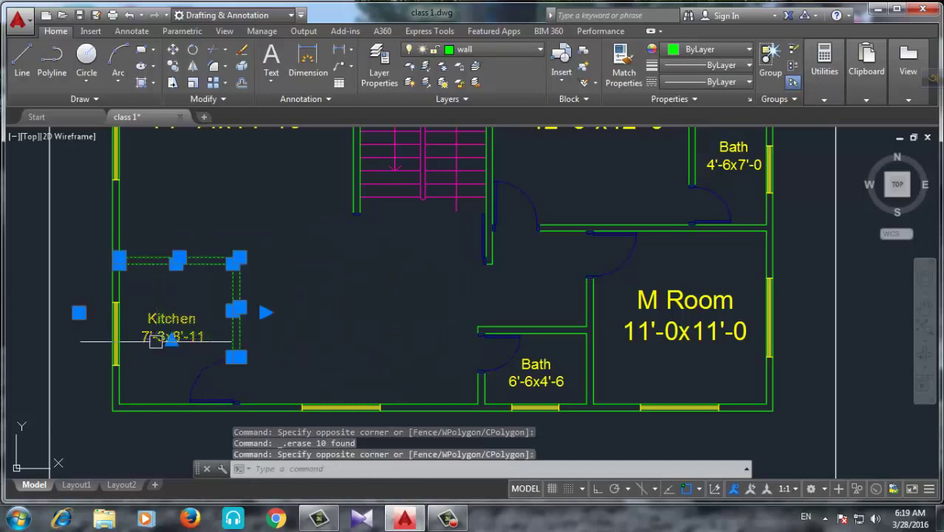
pyautogui.press('Delete')
pyautogui.click(222, 359)
pyautogui.press('Delete')
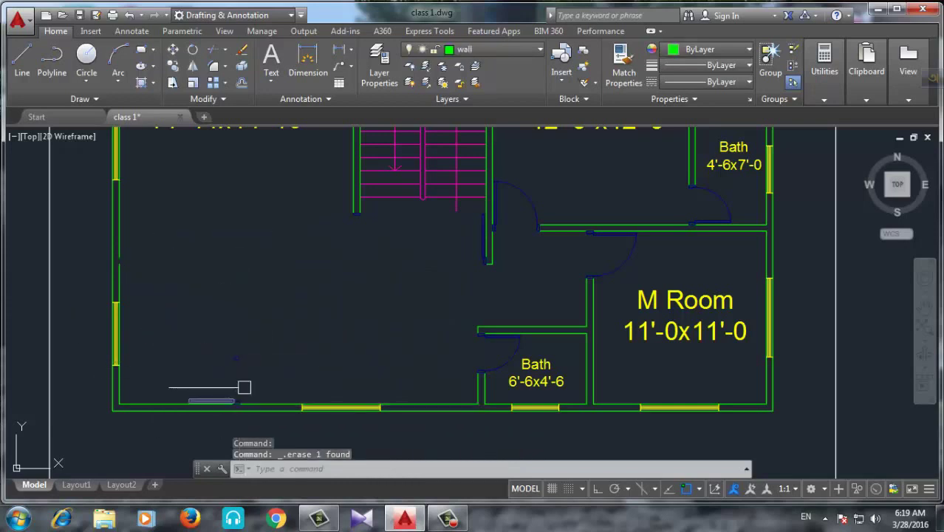
# Erase the leftover wall fragments and the remaining stray line.
pyautogui.scroll(5, 244, 387)
pyautogui.click(207, 308)
pyautogui.click(240, 328)
pyautogui.press('Delete')
pyautogui.scroll(-3, 205, 363)
pyautogui.scroll(3, 200, 388)
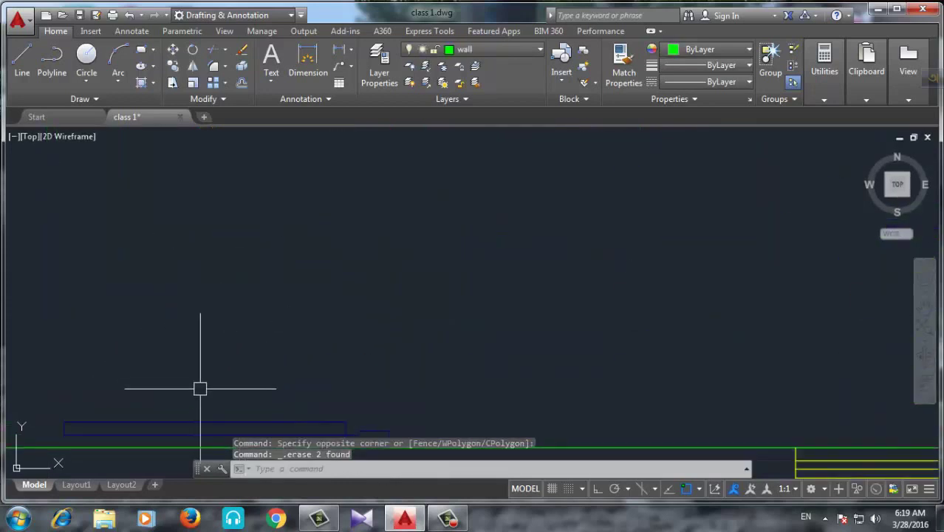
pyautogui.moveTo(200, 388); pyautogui.dragTo(257, 317, button='middle')
pyautogui.click(261, 331)
pyautogui.press('Delete')
# Delete the leftover door piece and the window in the bottom wall.
pyautogui.click(363, 321)
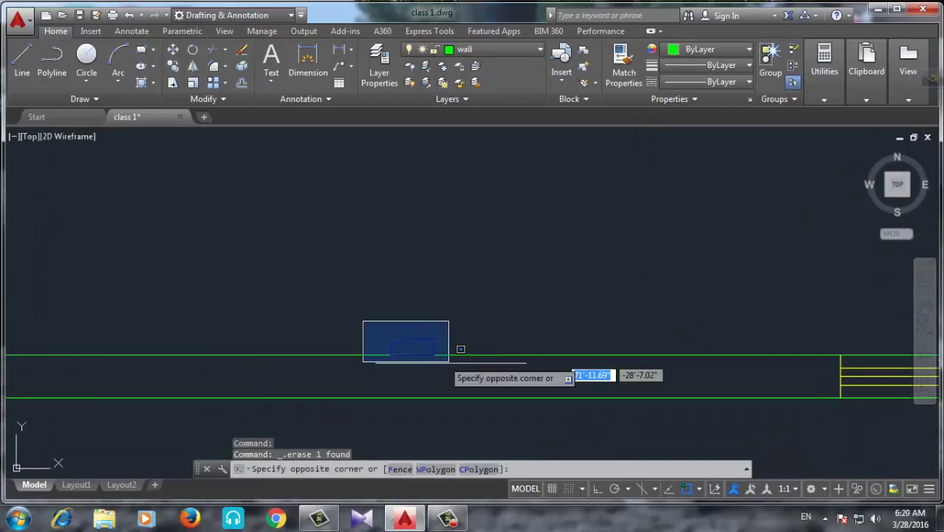
pyautogui.click(460, 348)
pyautogui.scroll(-3, 356, 377)
pyautogui.scroll(2, 377, 343)
pyautogui.click(376, 340)
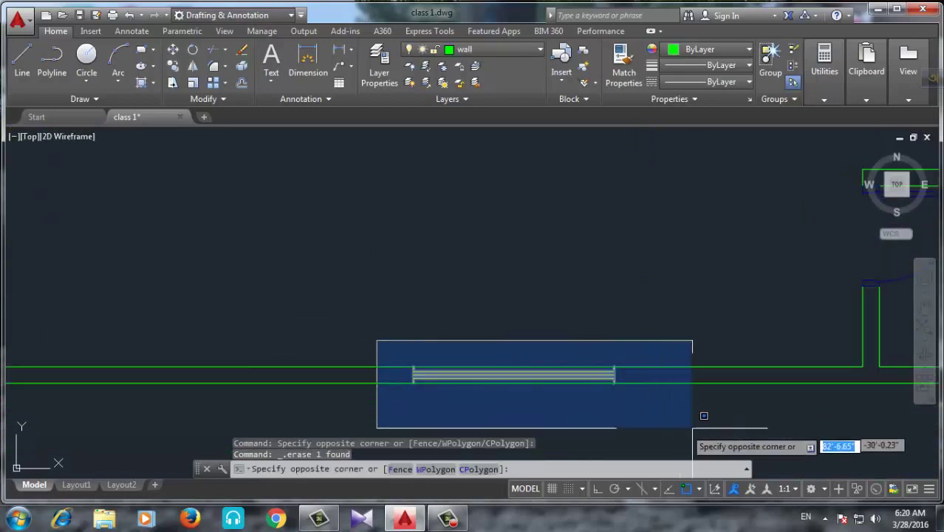
pyautogui.click(703, 416)
pyautogui.scroll(-3, 255, 313)
pyautogui.scroll(2, 375, 369)
pyautogui.scroll(2, 473, 310)
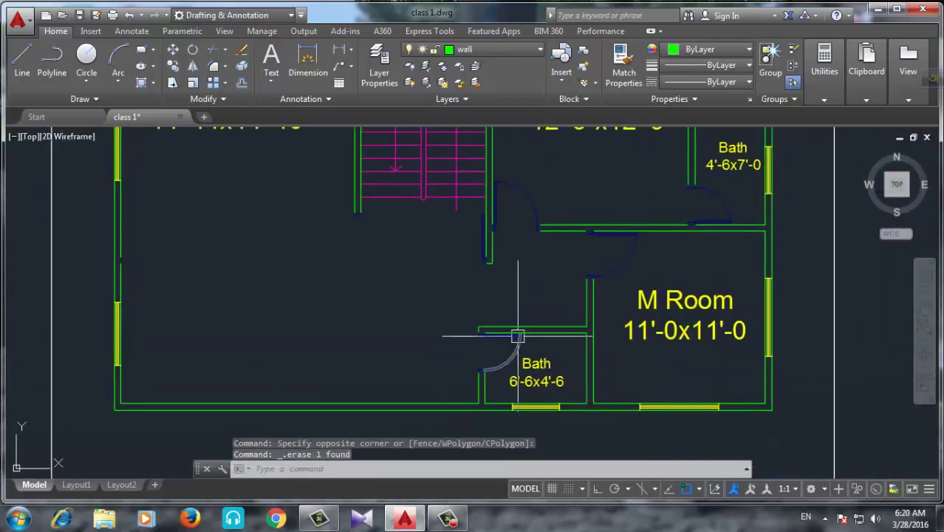
pyautogui.scroll(-3, 538, 372)
pyautogui.scroll(2, 535, 312)
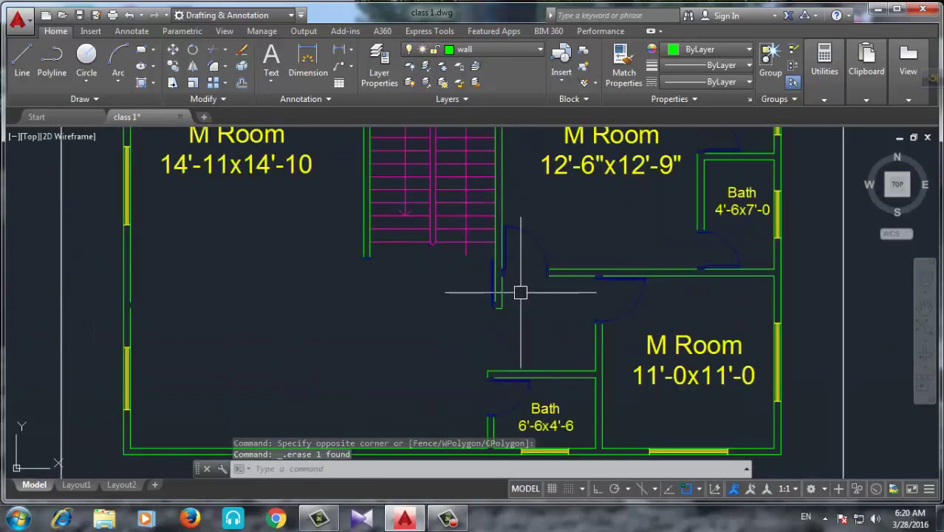
pyautogui.scroll(2, 518, 291)
pyautogui.scroll(2, 486, 262)
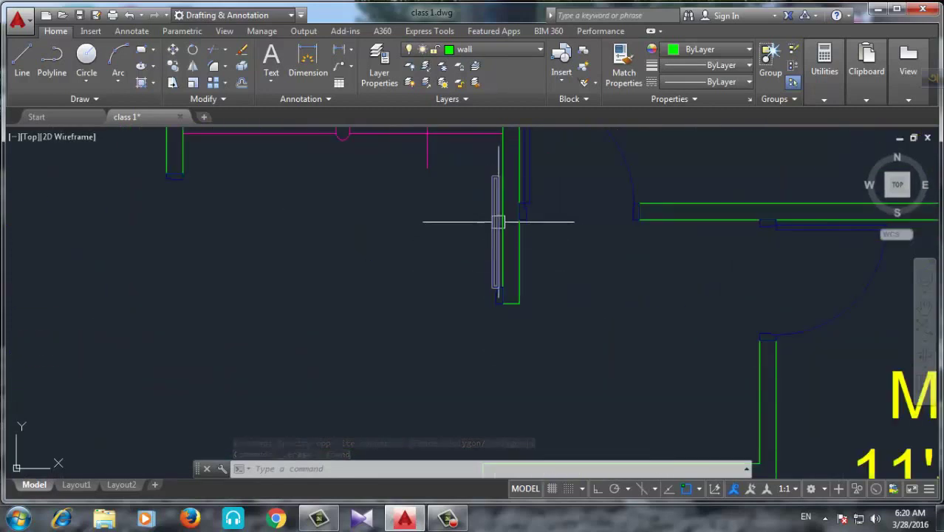
pyautogui.scroll(3, 497, 221)
pyautogui.press('Delete')
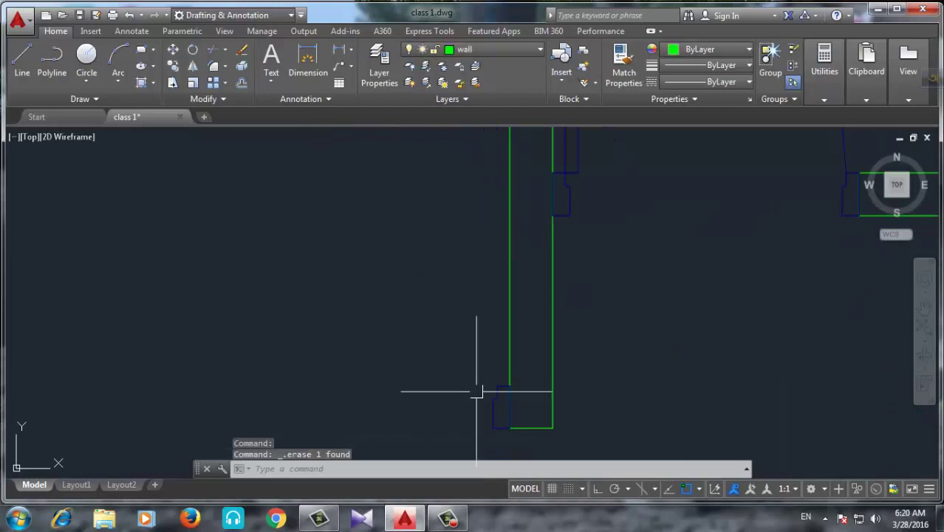
pyautogui.scroll(-3, 494, 313)
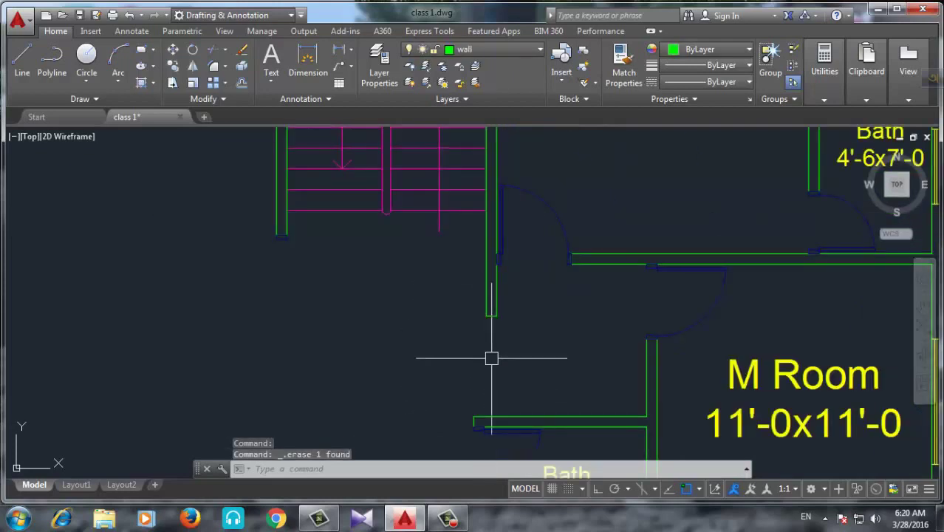
pyautogui.scroll(3, 504, 311)
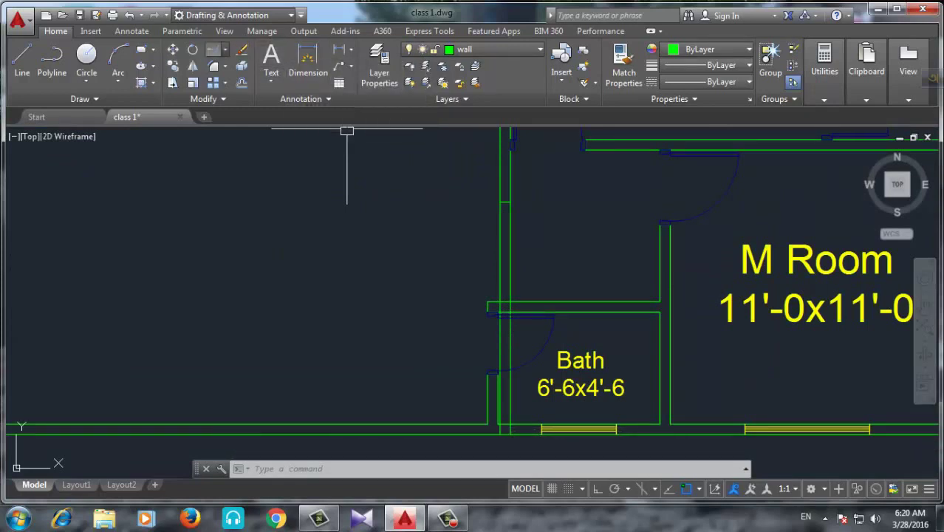
# Trim off the short vertical wall segment on the Bath wall.
pyautogui.click(241, 71)
pyautogui.scroll(3, 509, 337)
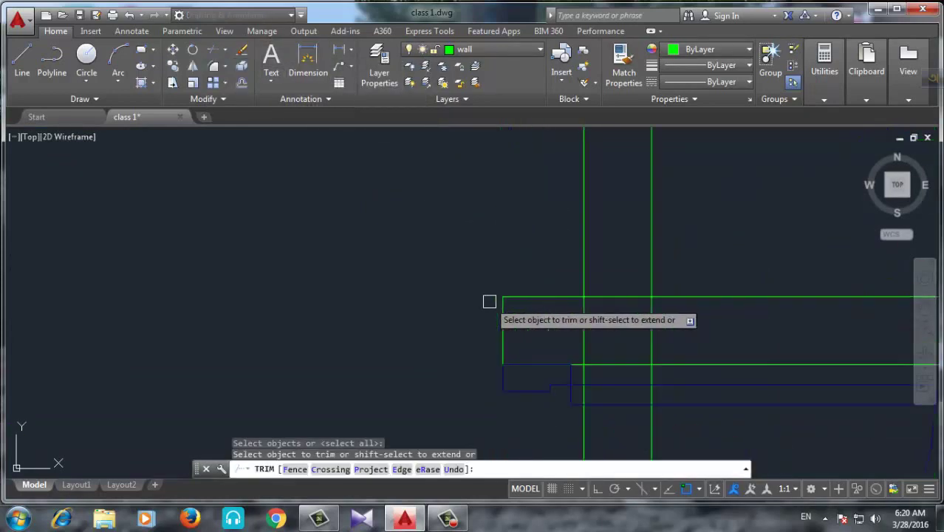
pyautogui.click(554, 310)
pyautogui.click(541, 322)
pyautogui.scroll(4, 584, 379)
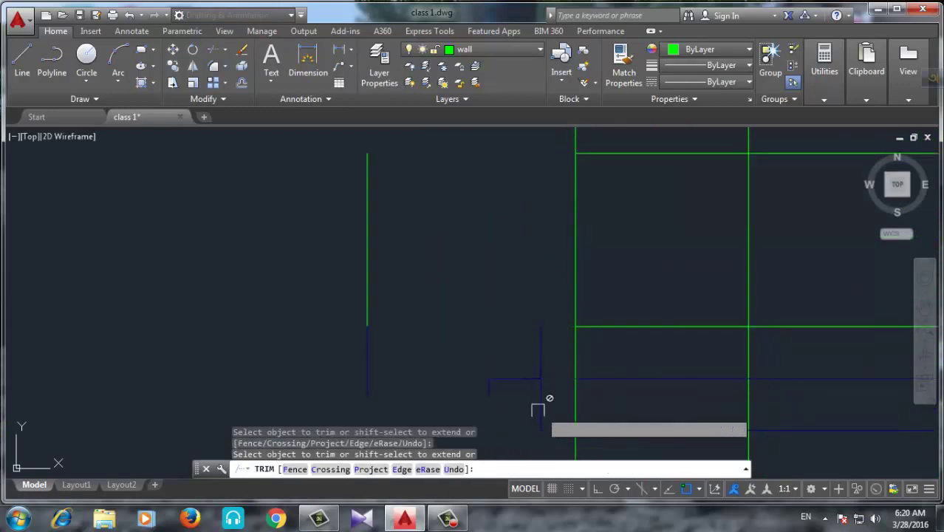
pyautogui.scroll(-4, 543, 414)
pyautogui.scroll(-3, 541, 399)
pyautogui.scroll(-2, 543, 325)
pyautogui.scroll(2, 547, 347)
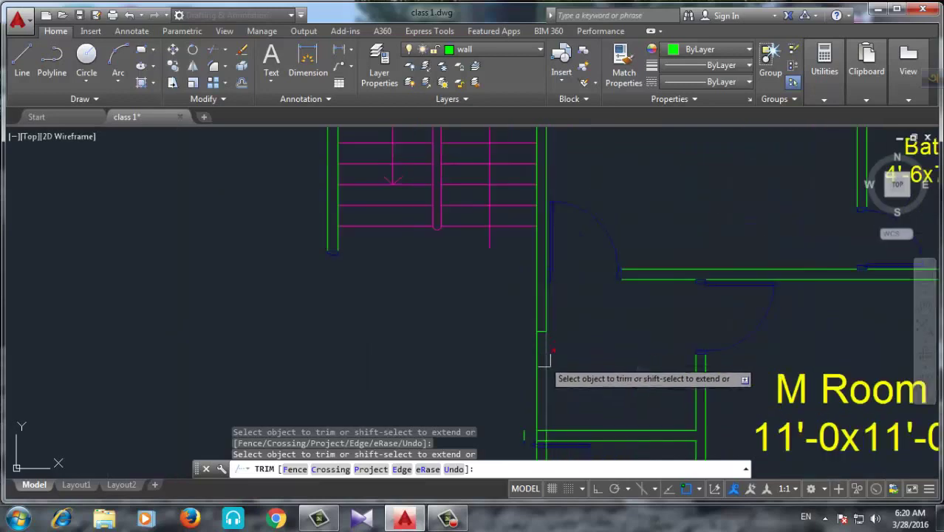
pyautogui.scroll(3, 555, 323)
pyautogui.scroll(-3, 556, 323)
pyautogui.scroll(3, 497, 288)
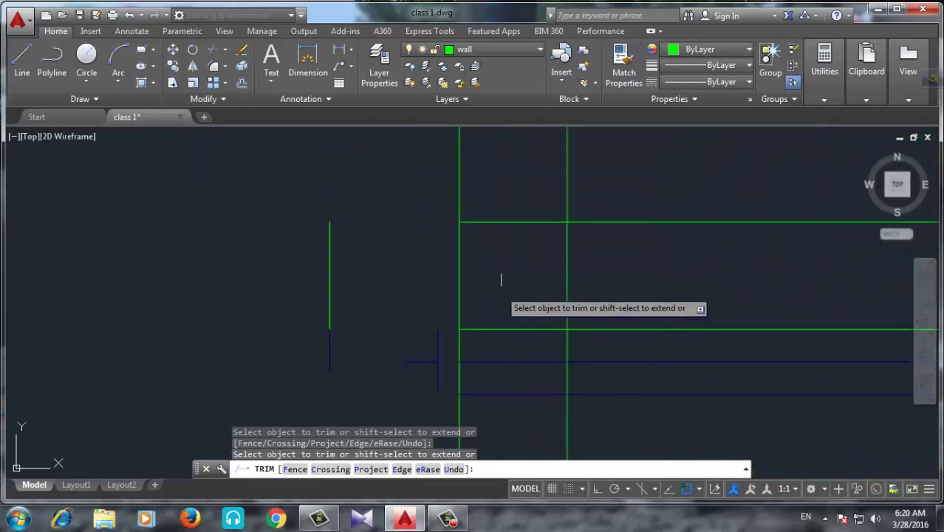
# Trim the crossed wall lines at the corner and the vertical segments between horizontal lines.
pyautogui.click(515, 192)
pyautogui.click(512, 275)
pyautogui.scroll(-2, 523, 327)
pyautogui.scroll(-2, 521, 332)
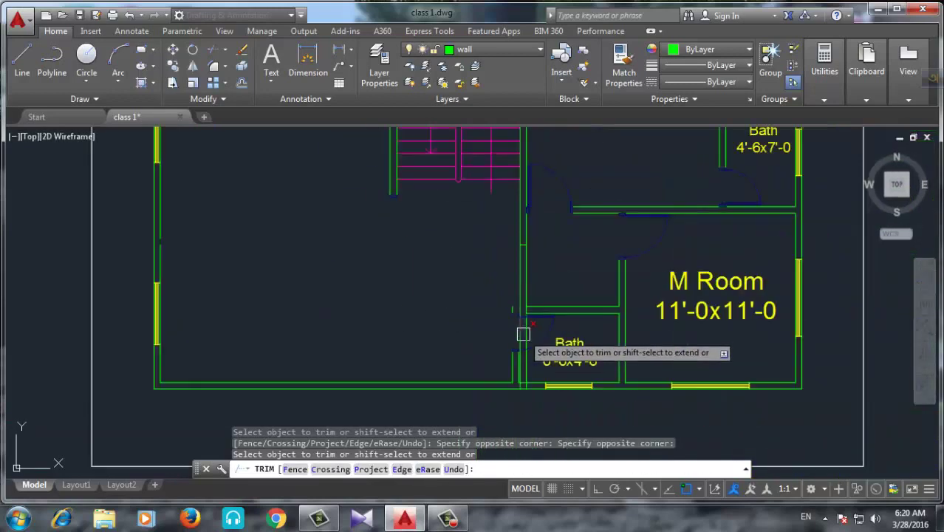
pyautogui.scroll(5, 522, 234)
pyautogui.click(521, 234)
pyautogui.scroll(2, 532, 251)
pyautogui.scroll(-3, 527, 222)
pyautogui.scroll(-1, 526, 396)
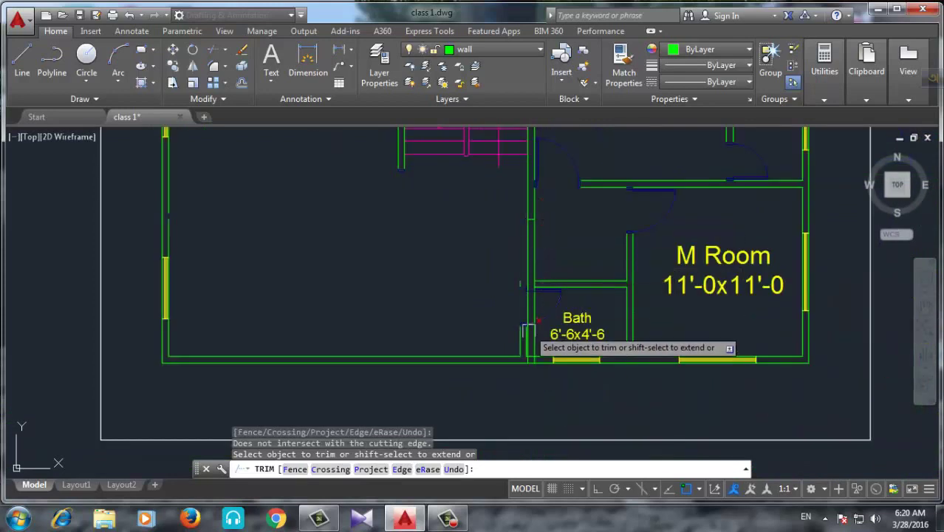
pyautogui.scroll(3, 518, 361)
pyautogui.scroll(2, 524, 324)
pyautogui.scroll(3, 554, 304)
pyautogui.scroll(-1, 517, 303)
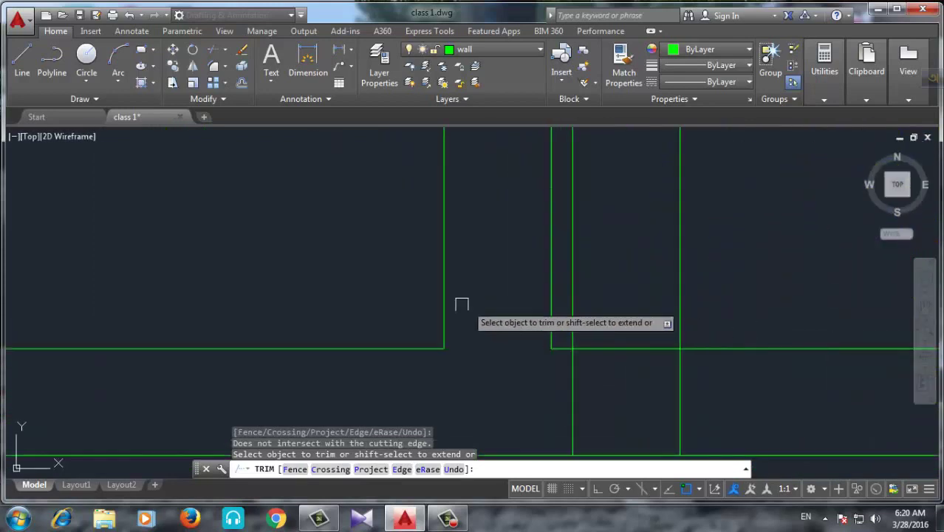
pyautogui.scroll(-4, 473, 332)
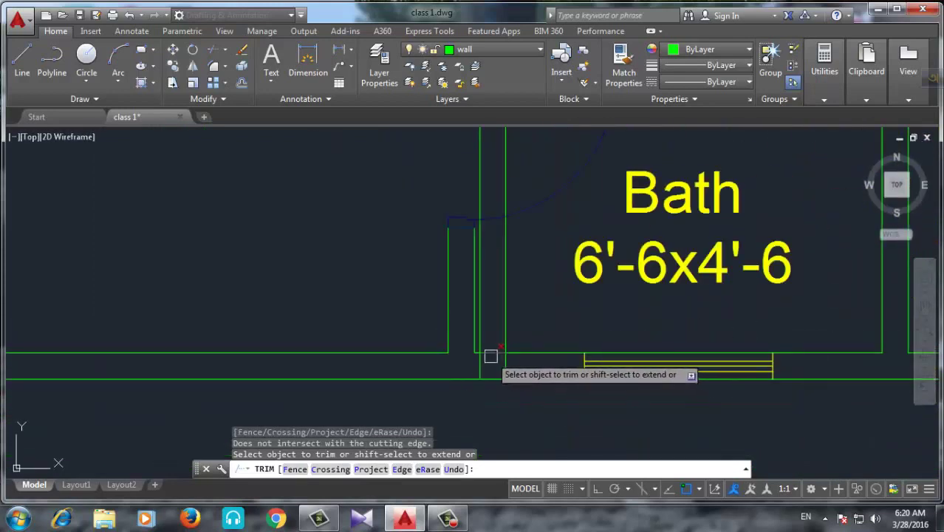
pyautogui.scroll(4, 506, 359)
pyautogui.moveTo(518, 360); pyautogui.dragTo(327, 353)
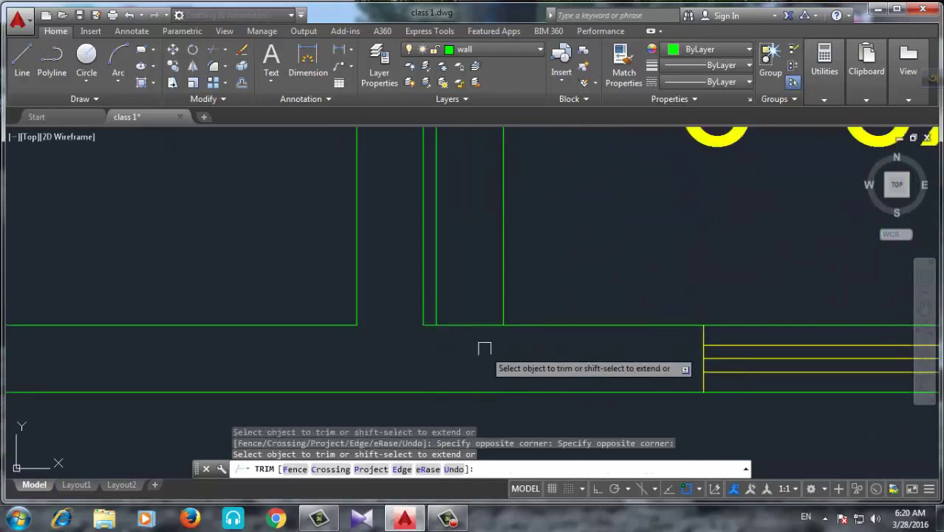
pyautogui.scroll(-3, 473, 330)
pyautogui.scroll(3, 485, 294)
pyautogui.press('Return')
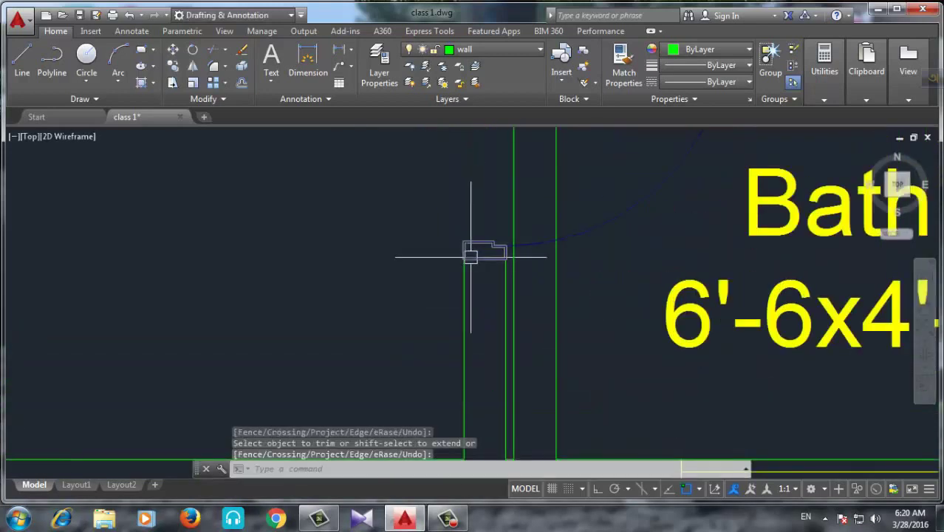
# Delete the leftover wall lines and polyline end at the junction.
pyautogui.scroll(2, 502, 222)
pyautogui.moveTo(518, 187); pyautogui.dragTo(373, 312)
pyautogui.press('Delete')
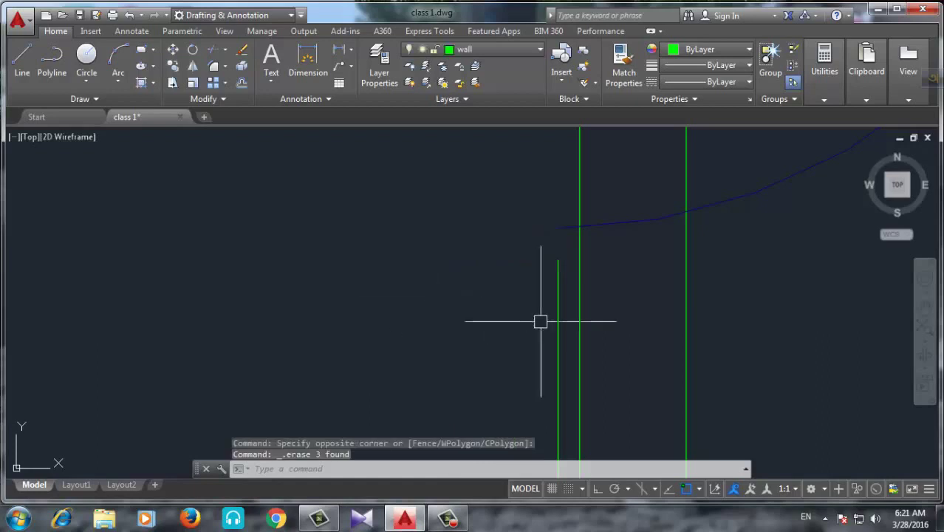
pyautogui.click(559, 228)
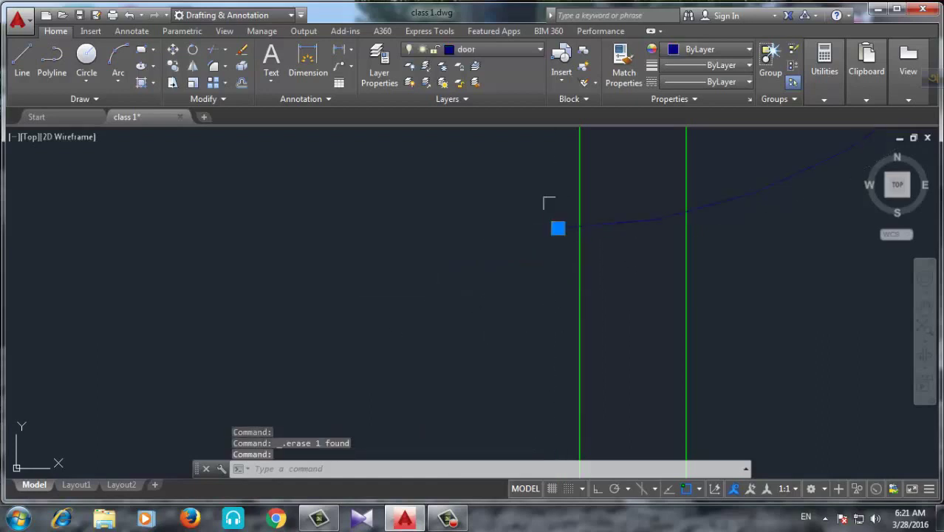
pyautogui.scroll(-5, 541, 262)
pyautogui.press('Escape')
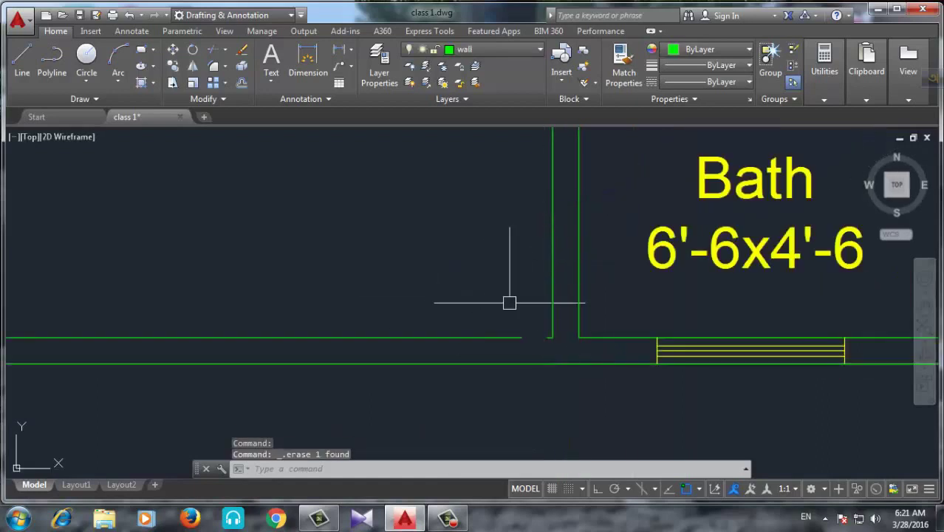
pyautogui.click(301, 98)
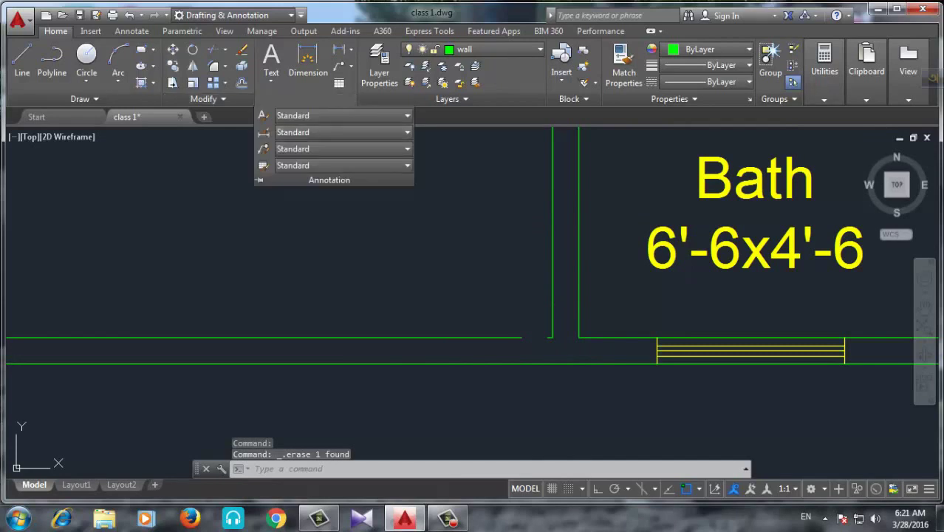
# Join the two bottom-wall segments into one line to close the gap.
pyautogui.click(203, 98)
pyautogui.click(227, 132)
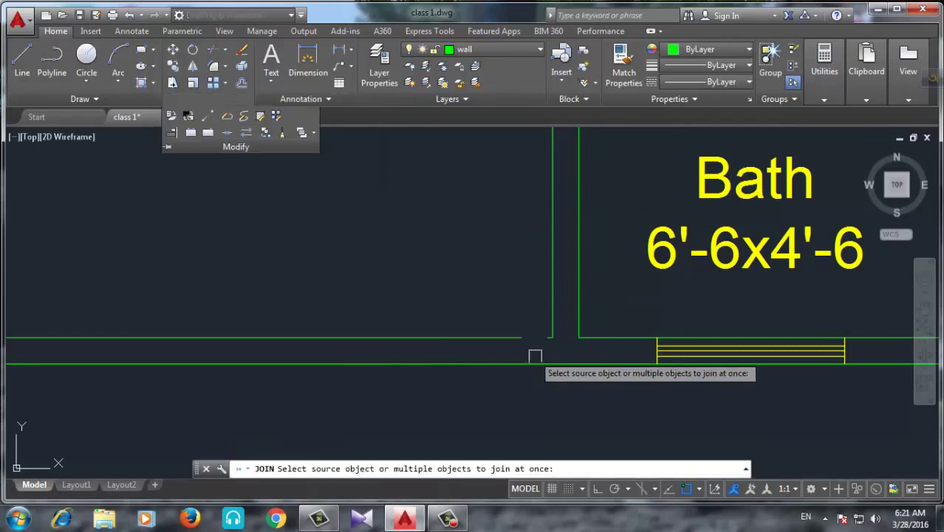
pyautogui.scroll(5, 535, 343)
pyautogui.scroll(1, 510, 329)
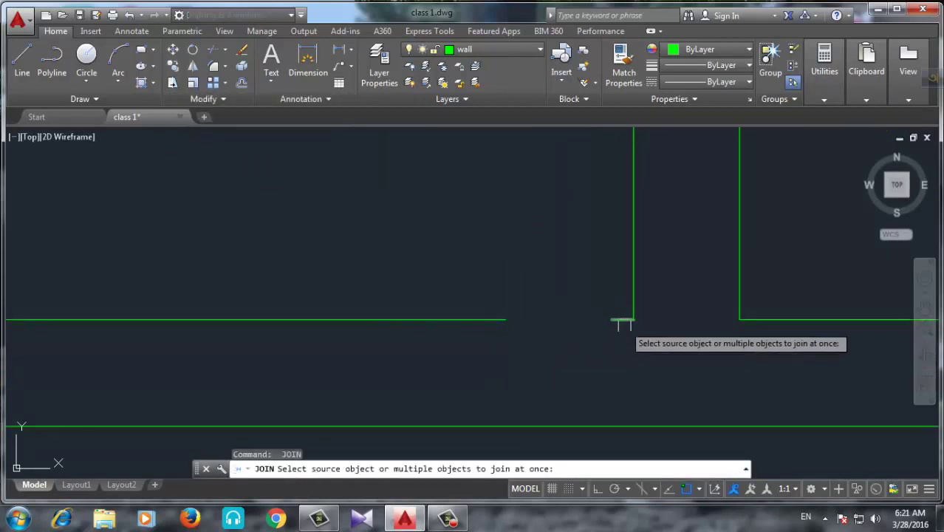
pyautogui.click(621, 320)
pyautogui.click(480, 319)
pyautogui.press('Return')
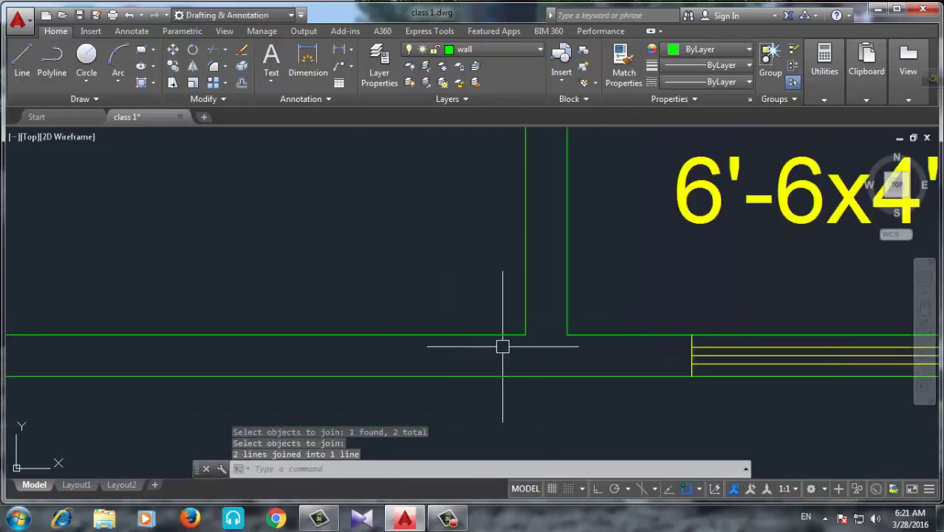
pyautogui.scroll(-2, 501, 343)
pyautogui.scroll(-1, 604, 257)
pyautogui.scroll(3, 546, 263)
pyautogui.scroll(5, 550, 258)
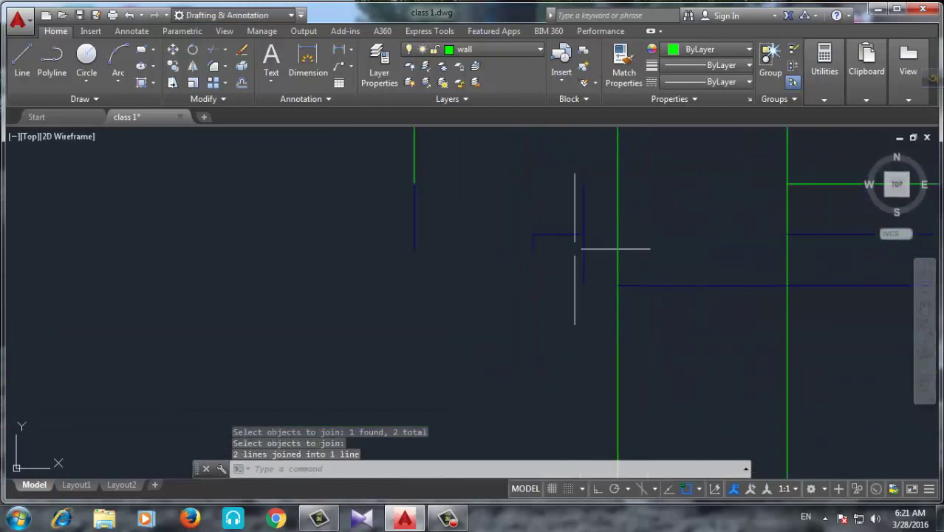
# Delete the door objects, a leftover line and a leftover polyline near the Bath.
pyautogui.click(594, 202)
pyautogui.click(332, 259)
pyautogui.press('Delete')
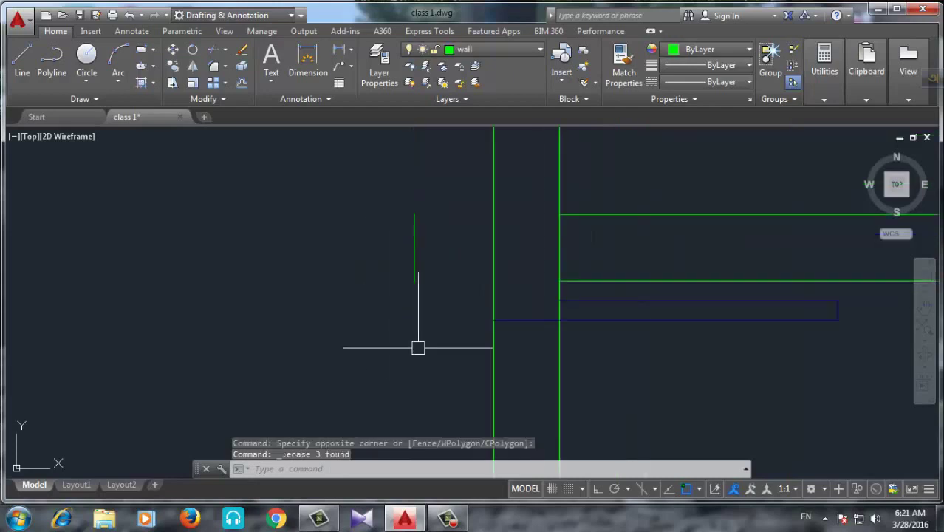
pyautogui.click(440, 197)
pyautogui.click(312, 329)
pyautogui.press('Delete')
pyautogui.scroll(-3, 358, 341)
pyautogui.scroll(4, 522, 323)
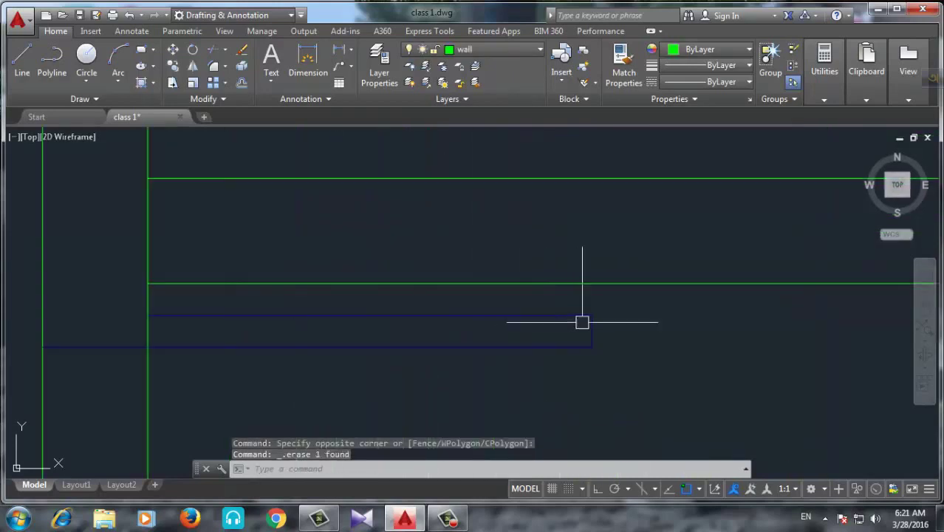
pyautogui.click(619, 311)
pyautogui.click(497, 367)
pyautogui.press('Delete')
# Delete the short stray wall line.
pyautogui.scroll(-3, 510, 342)
pyautogui.scroll(-3, 510, 342)
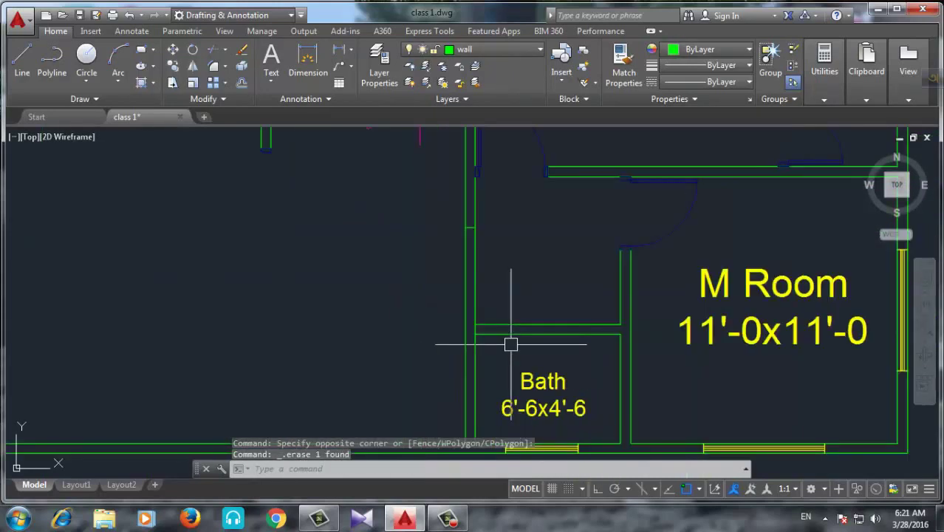
pyautogui.scroll(-2, 514, 339)
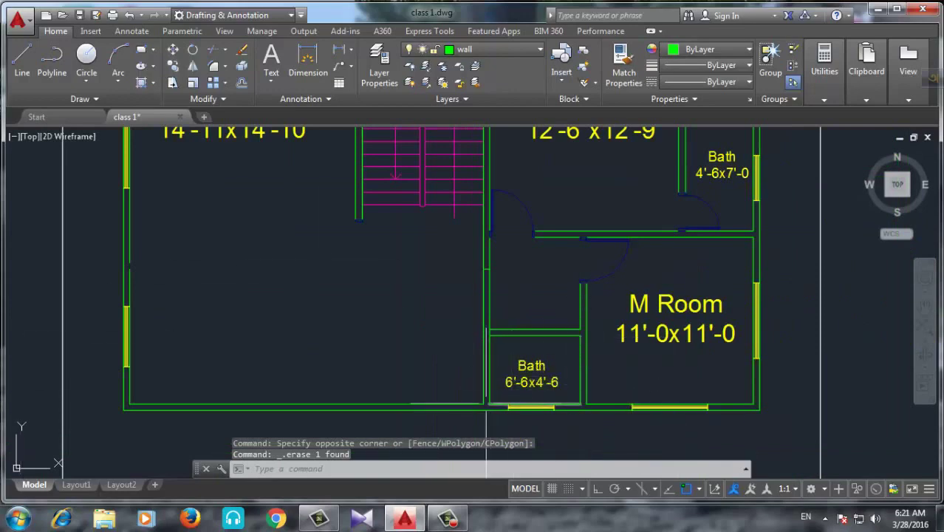
pyautogui.scroll(-2, 453, 384)
pyautogui.scroll(-2, 480, 384)
pyautogui.scroll(4, 561, 303)
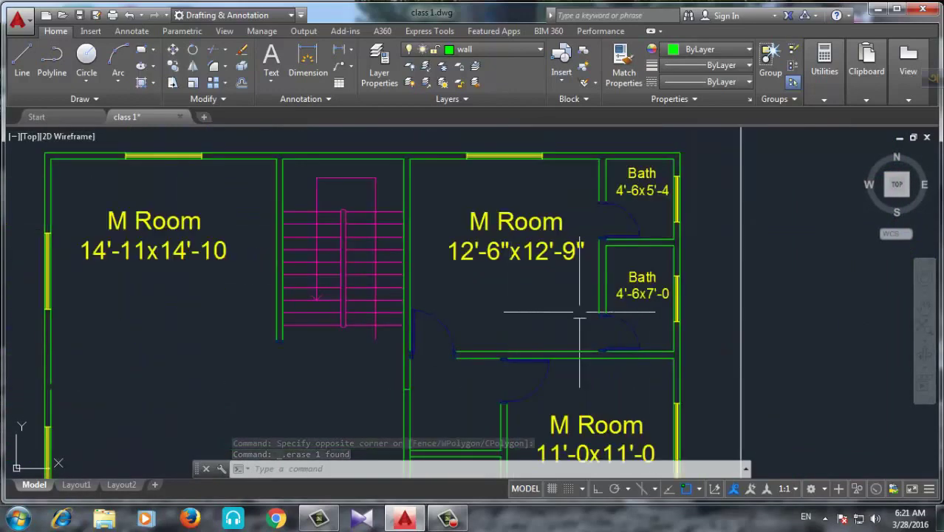
pyautogui.moveTo(545, 355); pyautogui.dragTo(562, 265, button='middle')
pyautogui.scroll(-2, 562, 265)
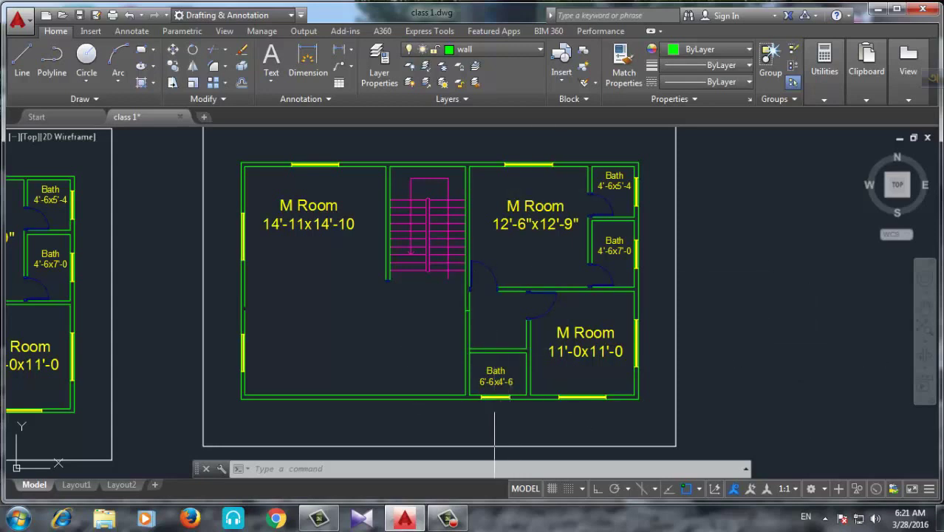
pyautogui.scroll(3, 471, 321)
pyautogui.scroll(3, 463, 310)
pyautogui.click(493, 307)
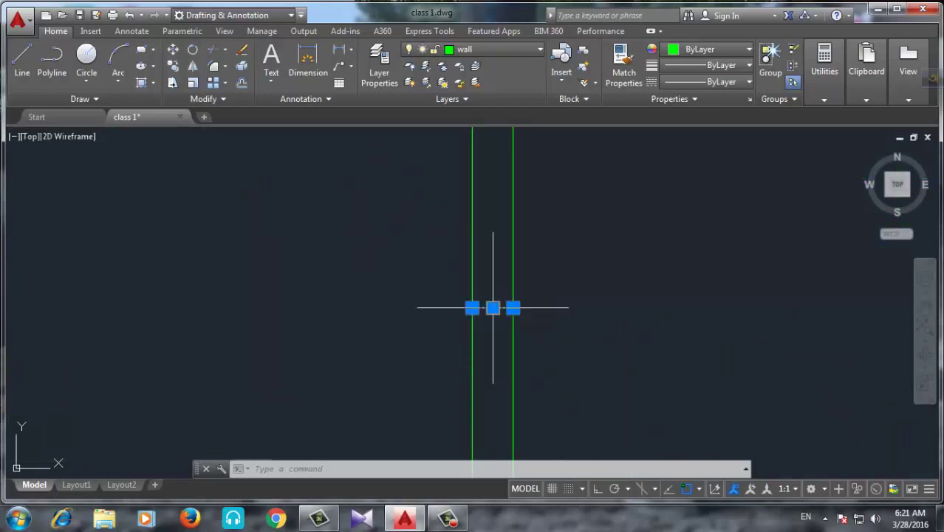
pyautogui.press('Delete')
# Delete the copy's M Room 14'-11x14'-10 label.
pyautogui.scroll(-5, 477, 311)
pyautogui.scroll(-3, 432, 318)
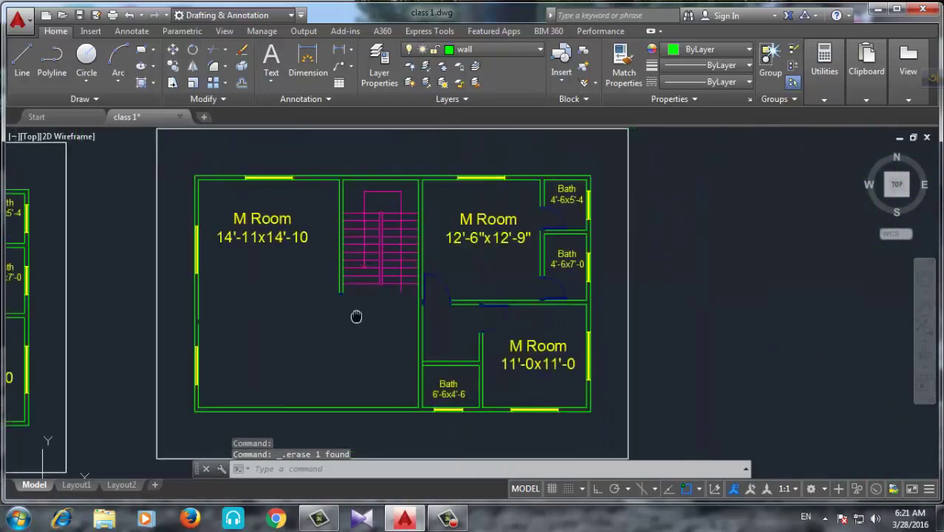
pyautogui.scroll(-1, 384, 284)
pyautogui.click(412, 253)
pyautogui.click(332, 295)
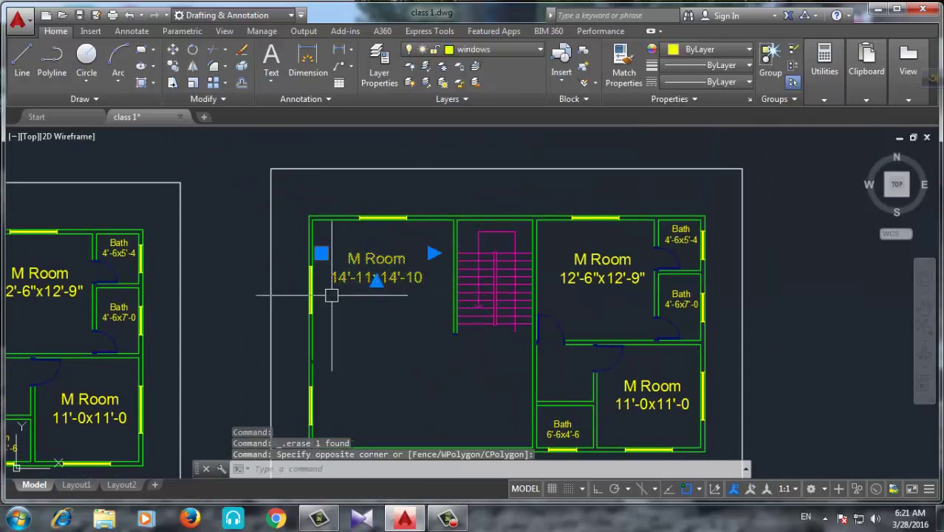
pyautogui.press('Delete')
pyautogui.scroll(-4, 377, 217)
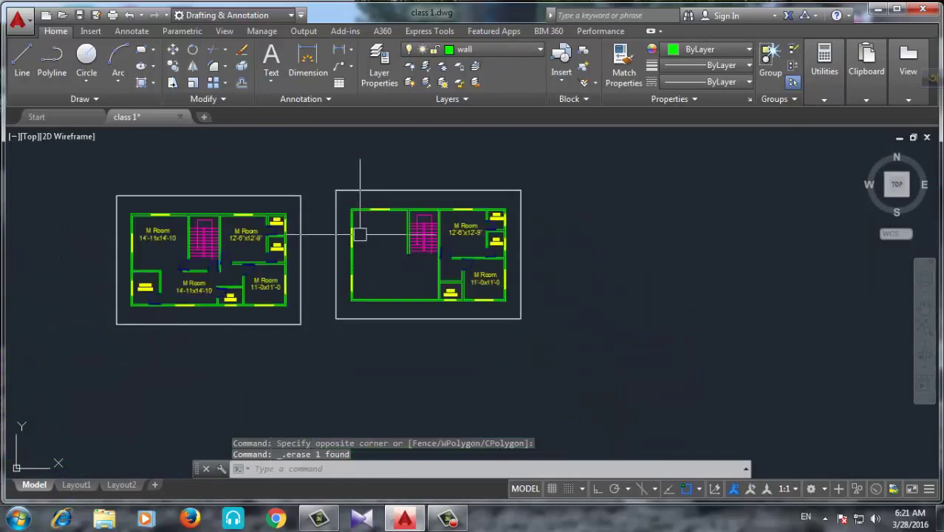
pyautogui.scroll(4, 390, 327)
pyautogui.scroll(-2, 339, 378)
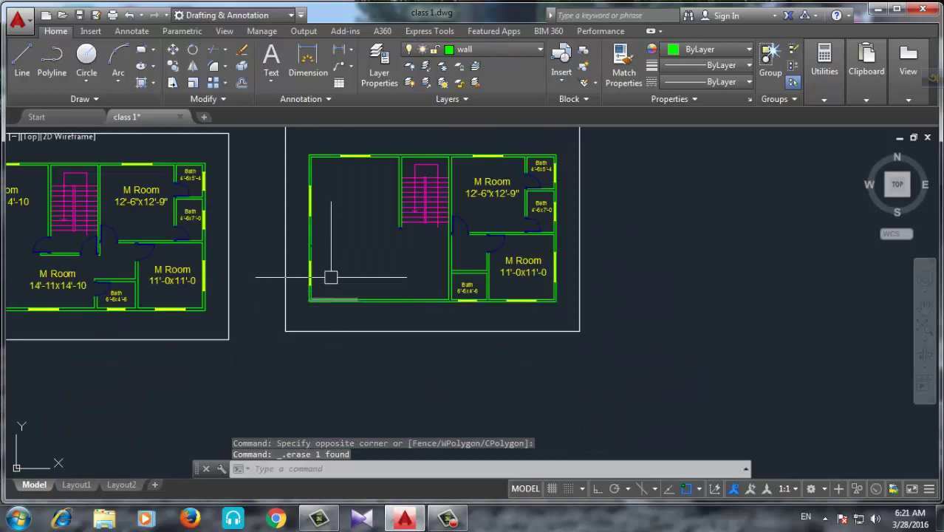
pyautogui.scroll(3, 331, 277)
# Join the upper and lower wall segments on the copied plan's left side into one line.
pyautogui.scroll(3, 299, 254)
pyautogui.click(301, 98)
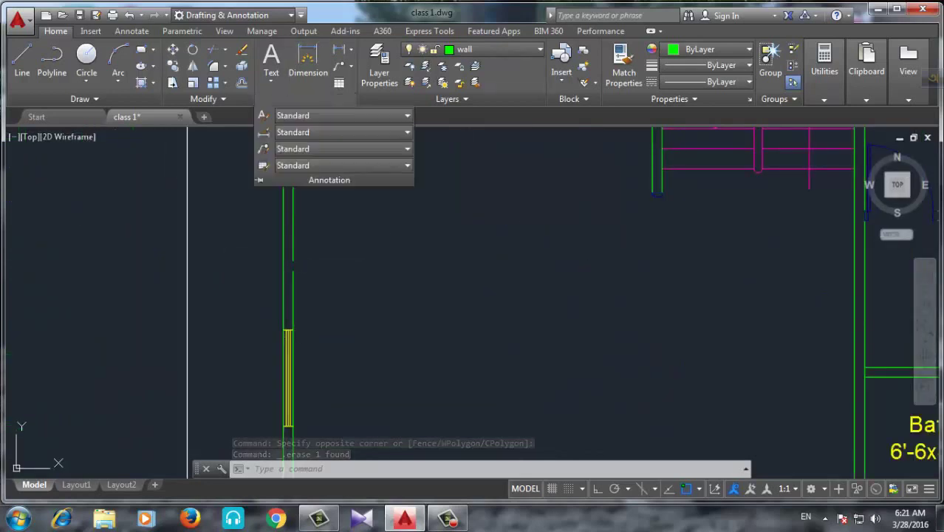
pyautogui.click(203, 98)
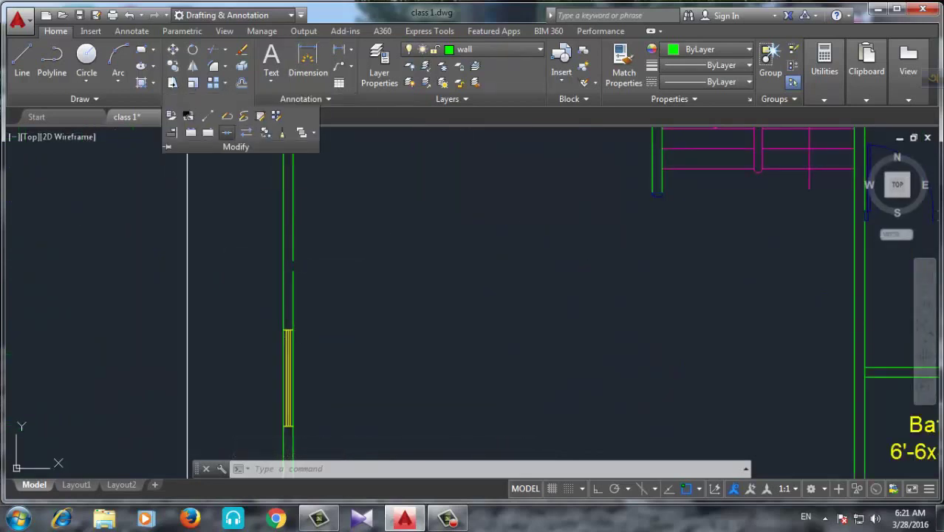
pyautogui.click(227, 132)
pyautogui.click(296, 243)
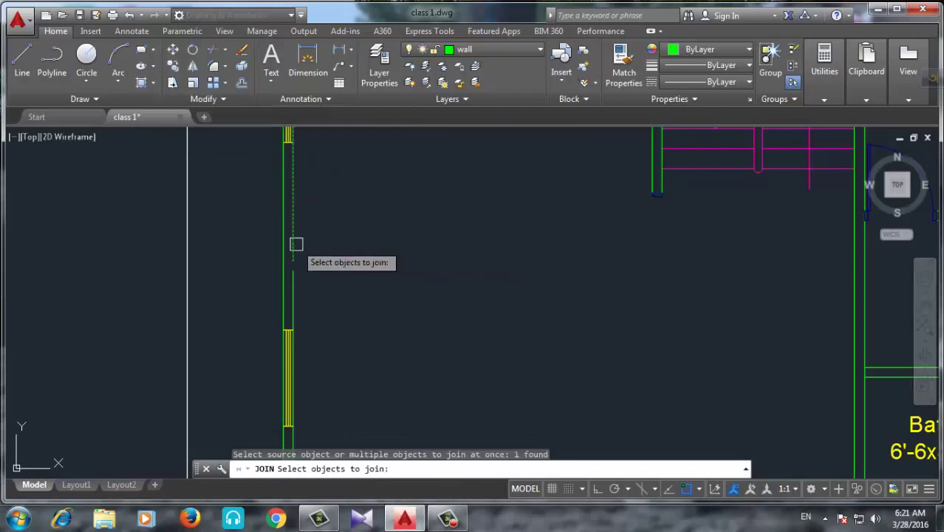
pyautogui.click(295, 295)
pyautogui.press('Return')
# Erase the leftover blue door segment at the wall end.
pyautogui.scroll(-2, 264, 327)
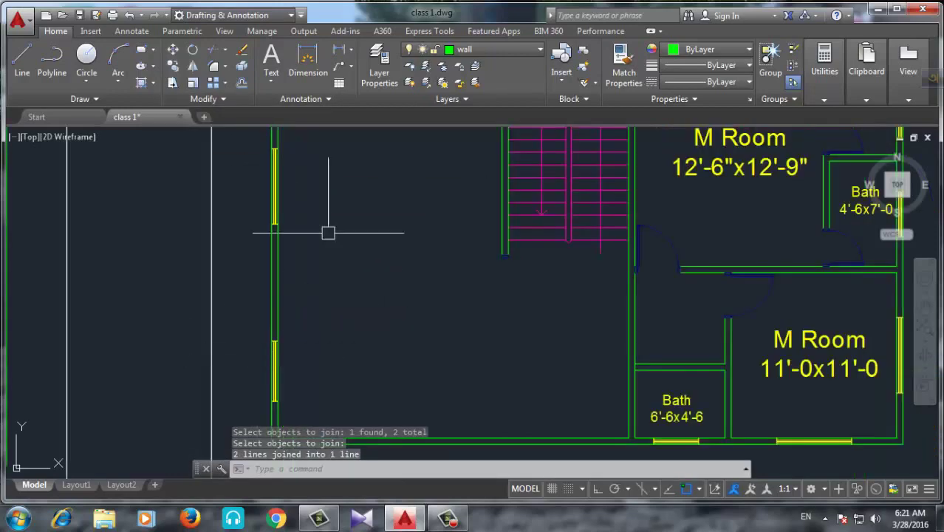
pyautogui.scroll(-1, 284, 352)
pyautogui.scroll(-4, 336, 312)
pyautogui.scroll(4, 348, 245)
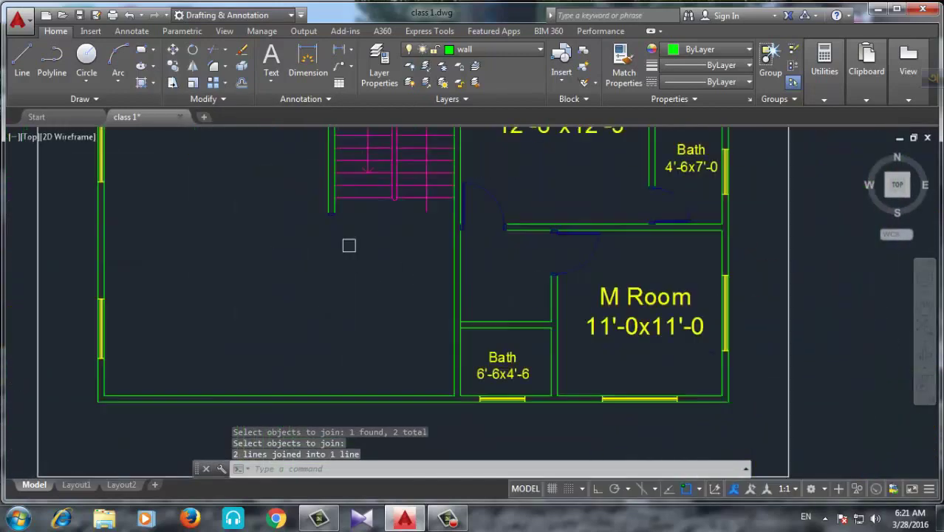
pyautogui.scroll(2, 343, 242)
pyautogui.scroll(2, 332, 203)
pyautogui.scroll(2, 379, 215)
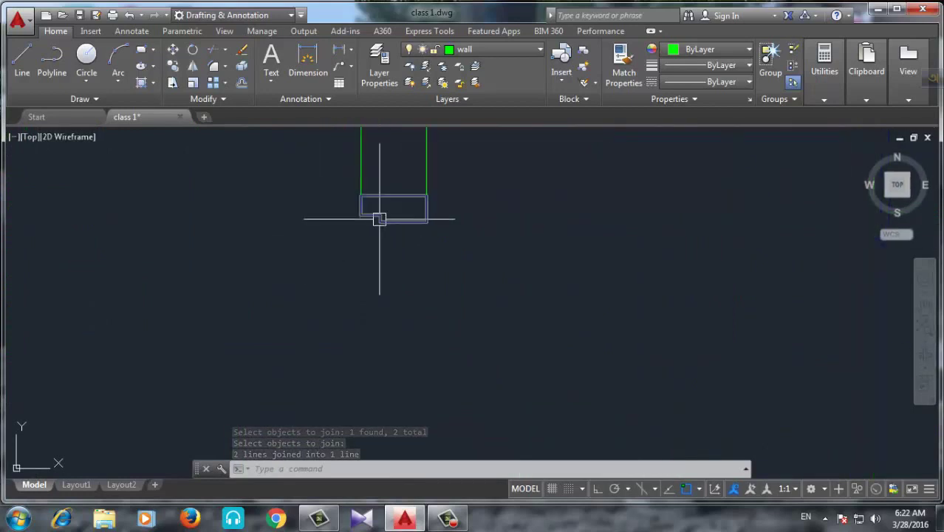
pyautogui.click(368, 223)
pyautogui.press('Delete')
pyautogui.scroll(-2, 380, 227)
pyautogui.scroll(-2, 443, 232)
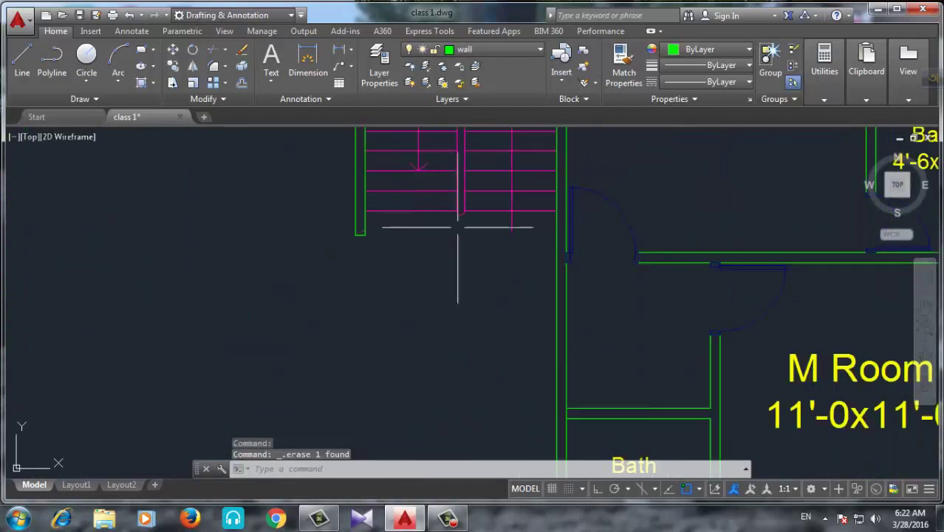
pyautogui.scroll(-2, 517, 229)
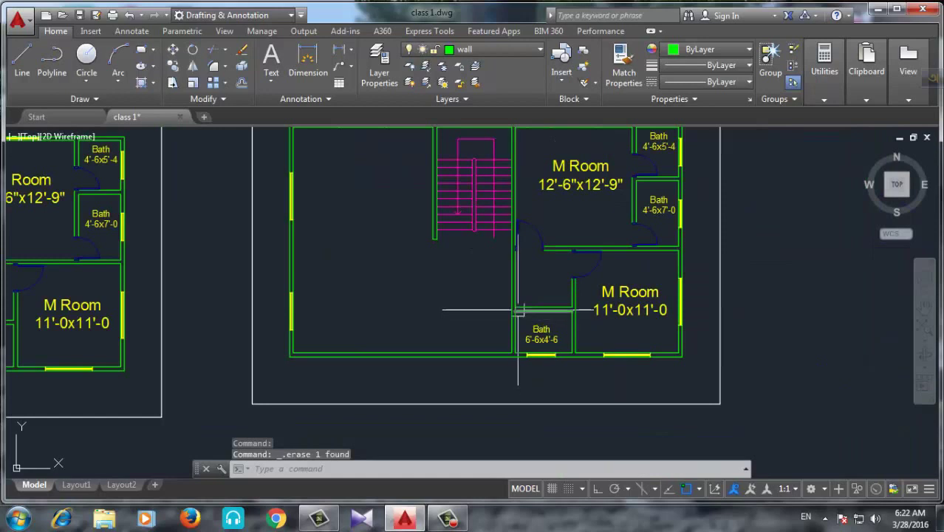
pyautogui.scroll(4, 498, 332)
pyautogui.scroll(1, 517, 310)
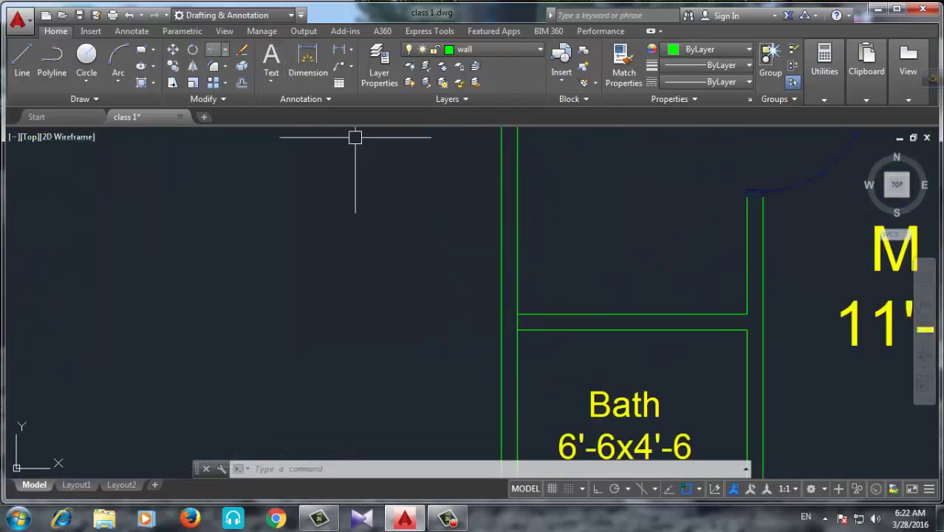
# Try extending lines to the horizontal wall boundary, then cancel the extend.
pyautogui.click(225, 49)
pyautogui.click(221, 93)
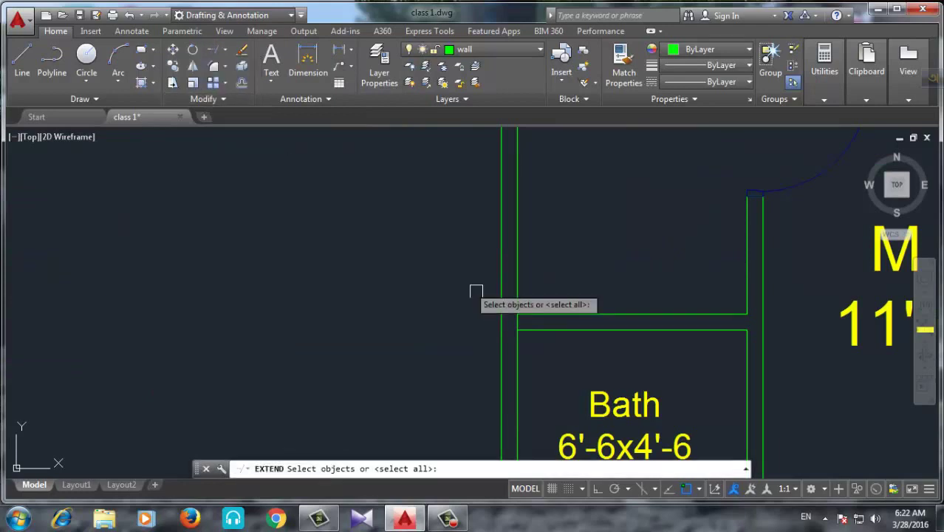
pyautogui.click(558, 313)
pyautogui.press('Escape')
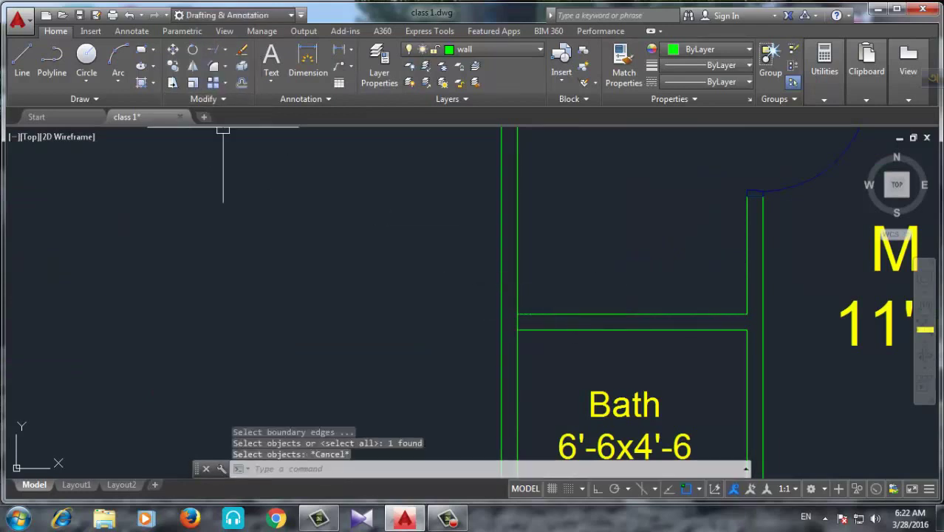
pyautogui.click(214, 50)
pyautogui.press('Return')
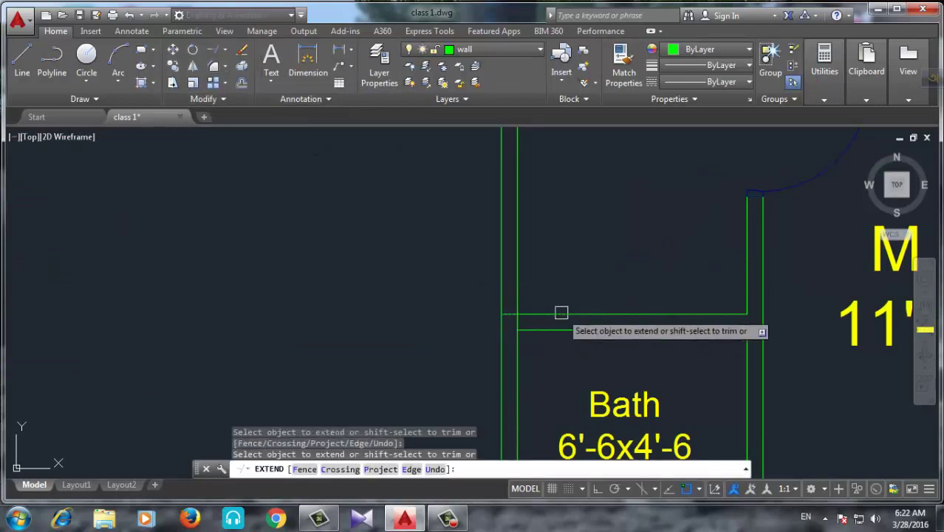
pyautogui.press('Escape')
pyautogui.write('O')
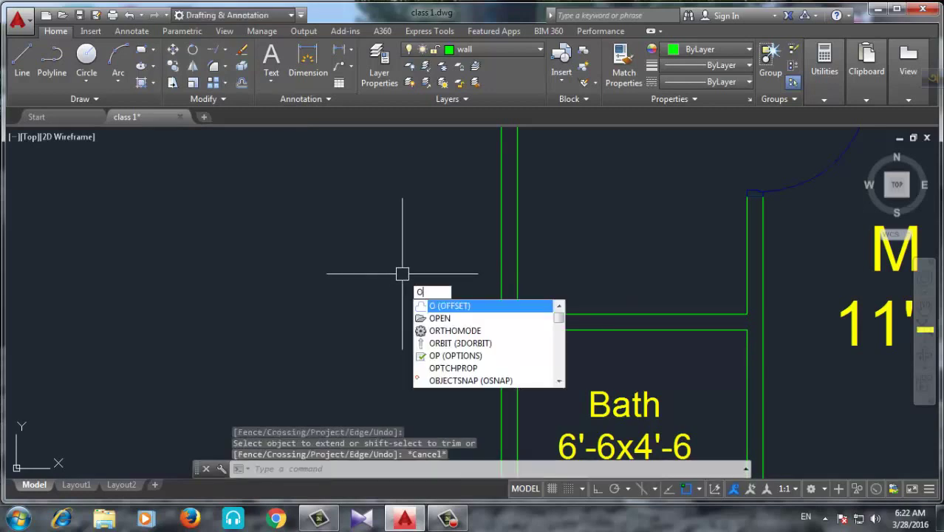
# Offset the horizontal wall line over the Bath upward by 3'-6.
pyautogui.press('Return')
pyautogui.press('BackSpace')
pyautogui.write("3'6")
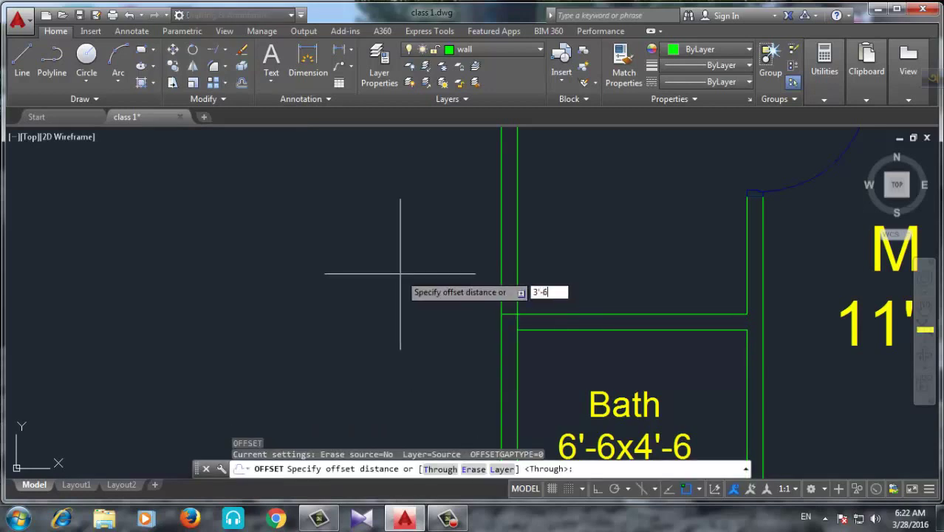
pyautogui.press('Return')
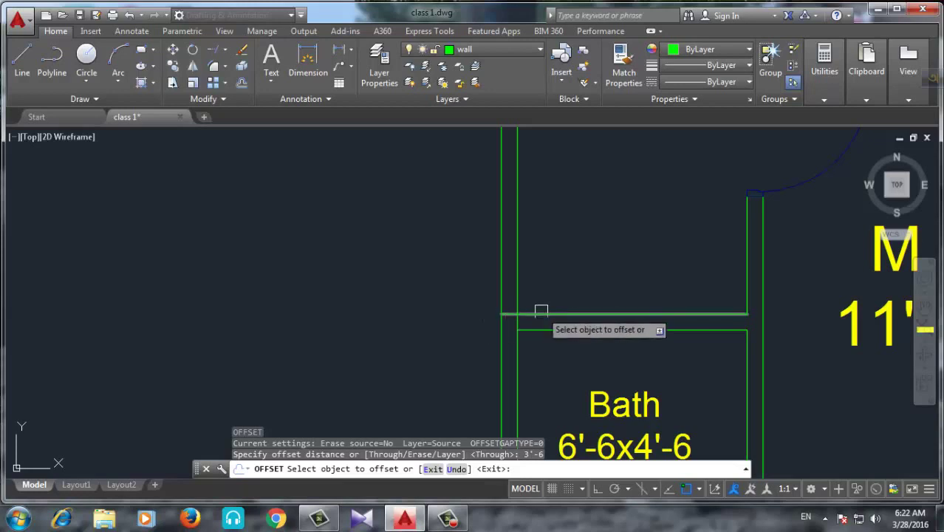
pyautogui.click(541, 313)
pyautogui.click(443, 199)
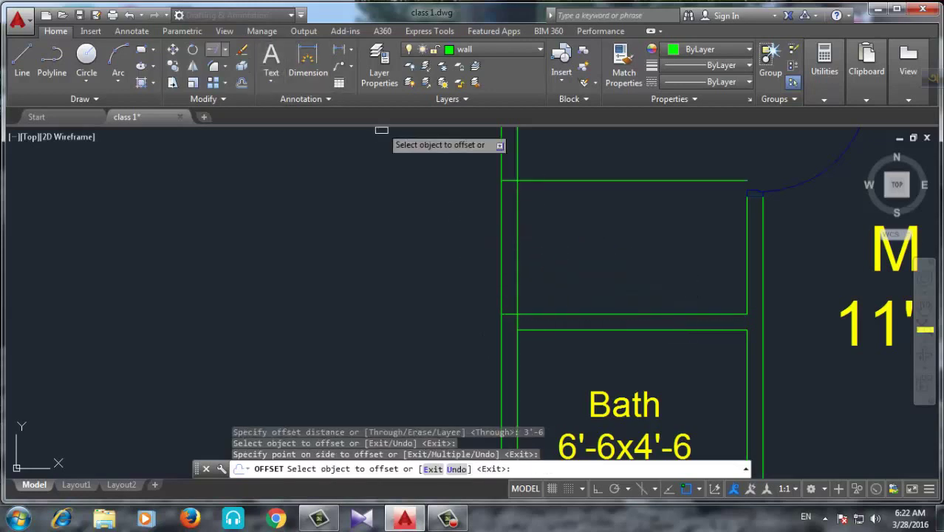
# Start trimming wall lines, then cancel the trim.
pyautogui.click(224, 50)
pyautogui.click(229, 65)
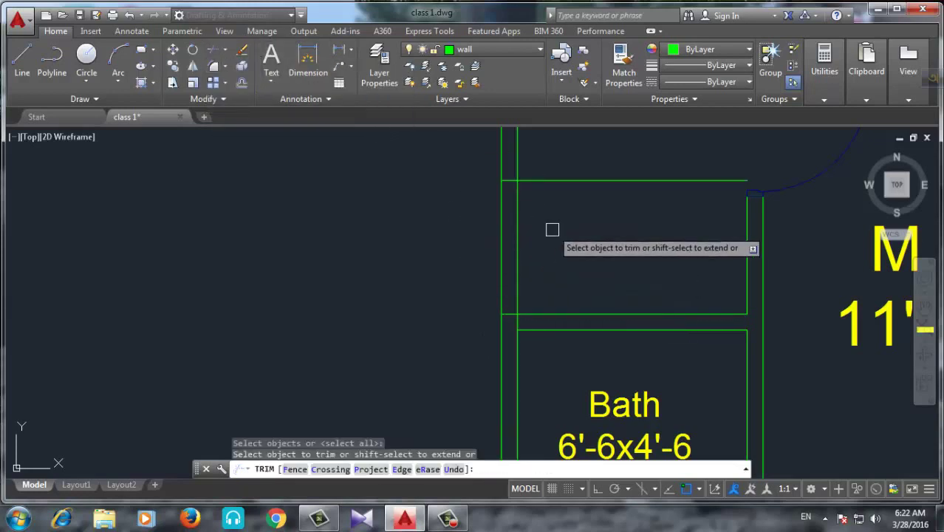
pyautogui.scroll(-4, 517, 310)
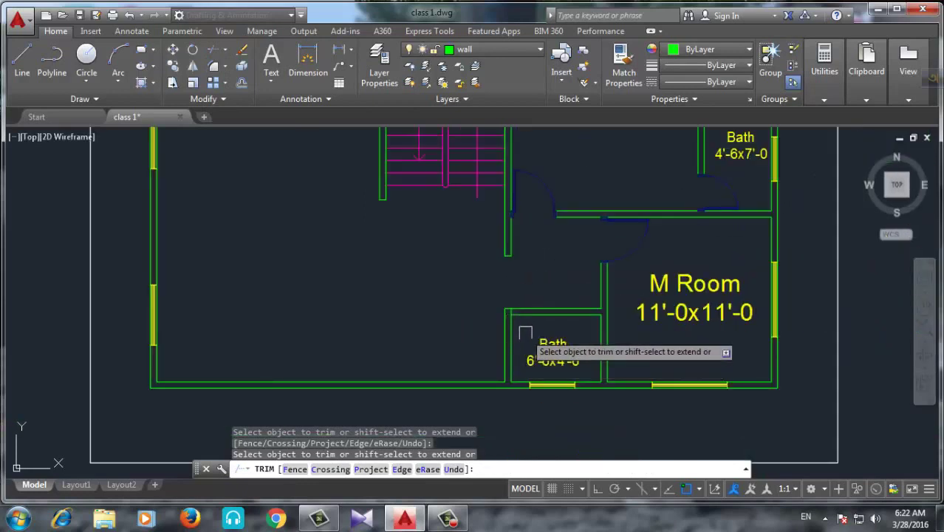
pyautogui.scroll(5, 524, 318)
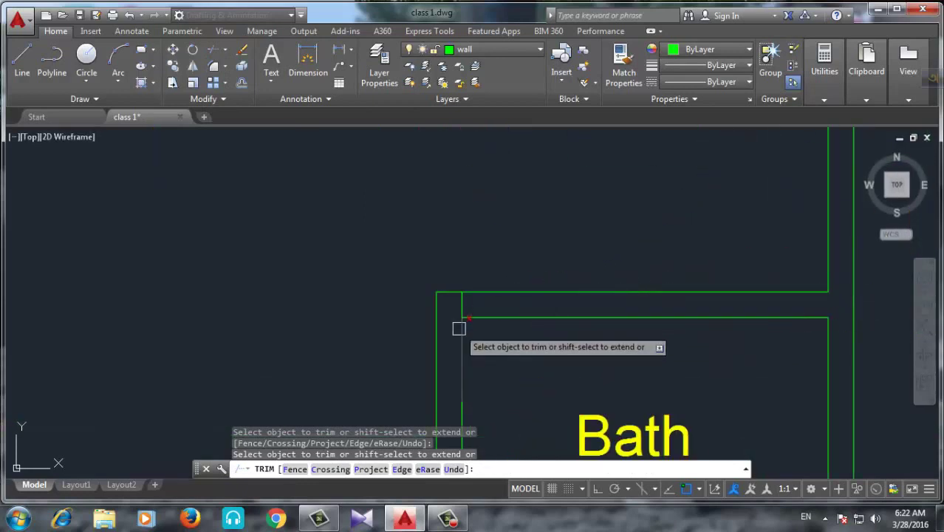
pyautogui.scroll(-4, 460, 310)
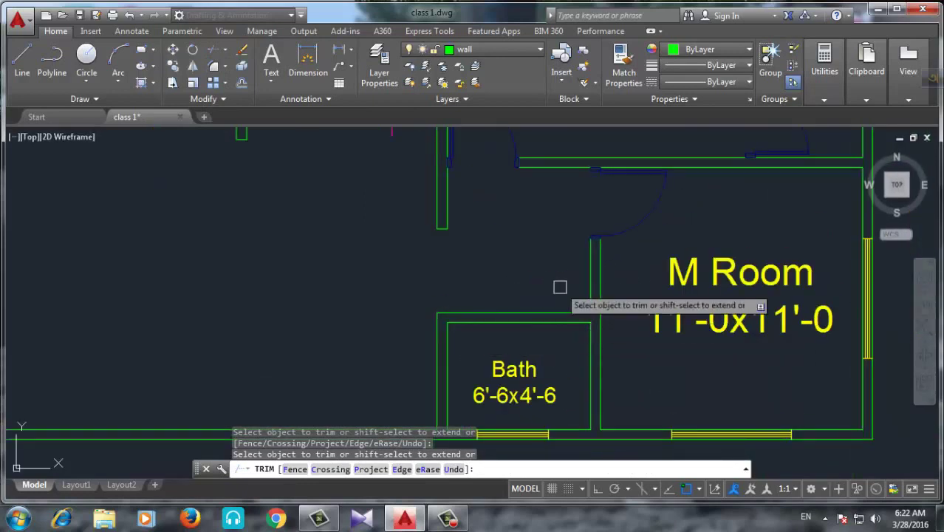
pyautogui.press('Escape')
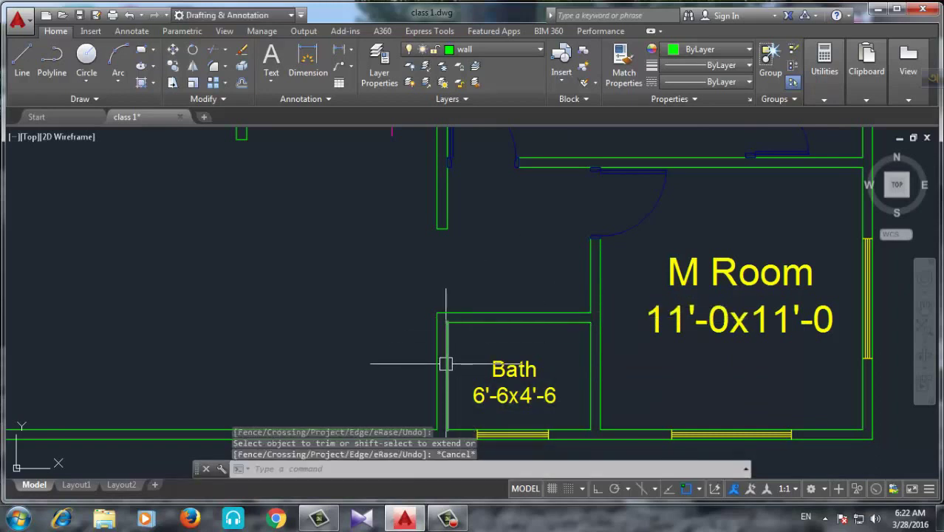
pyautogui.scroll(-2, 571, 313)
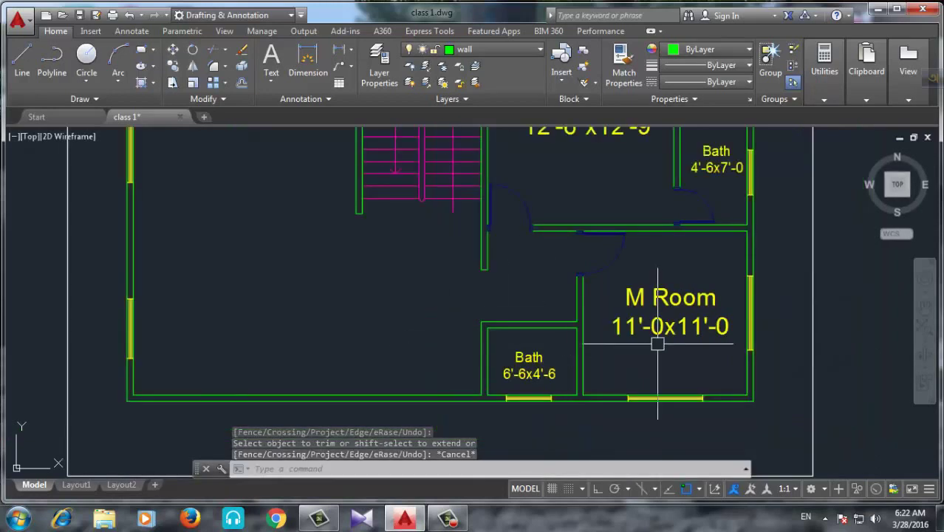
pyautogui.scroll(-1, 641, 396)
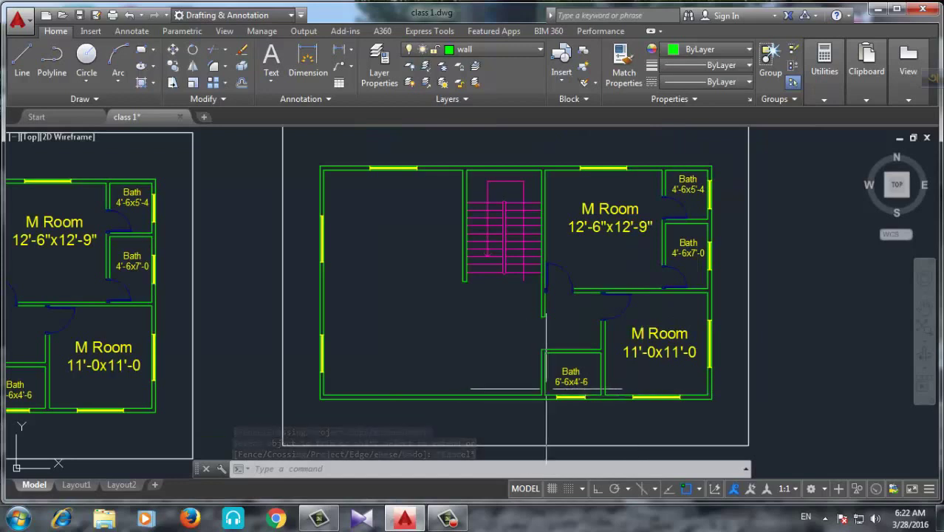
# Extend the wall line at the top of the Bath to meet the other walls.
pyautogui.scroll(2, 566, 378)
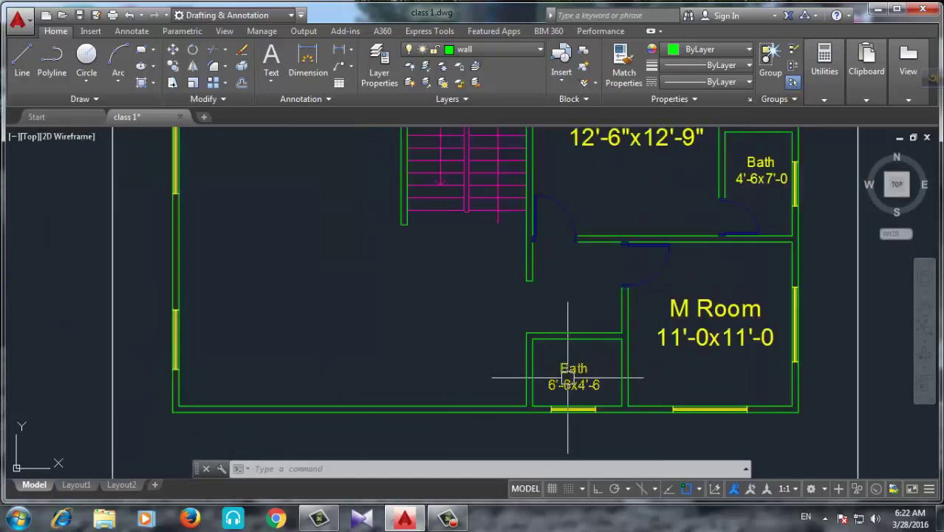
pyautogui.scroll(3, 567, 378)
pyautogui.scroll(2, 604, 338)
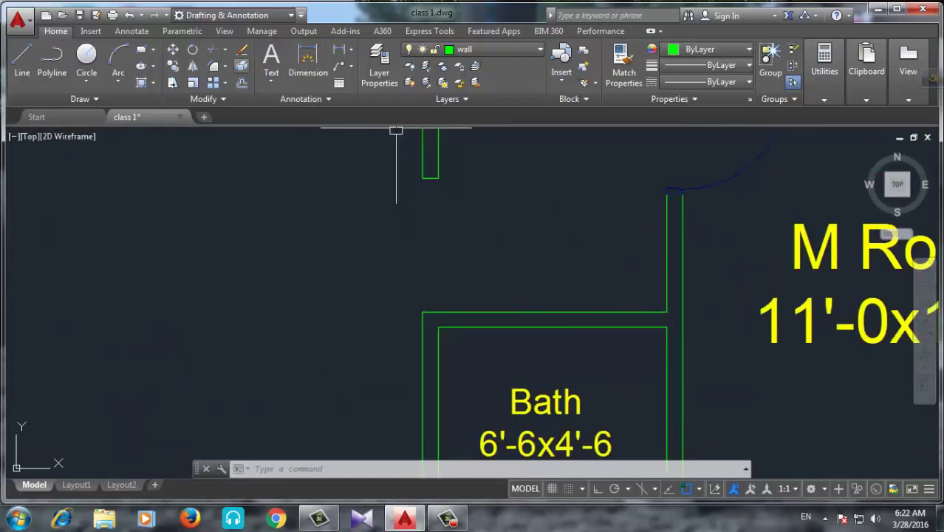
pyautogui.click(224, 50)
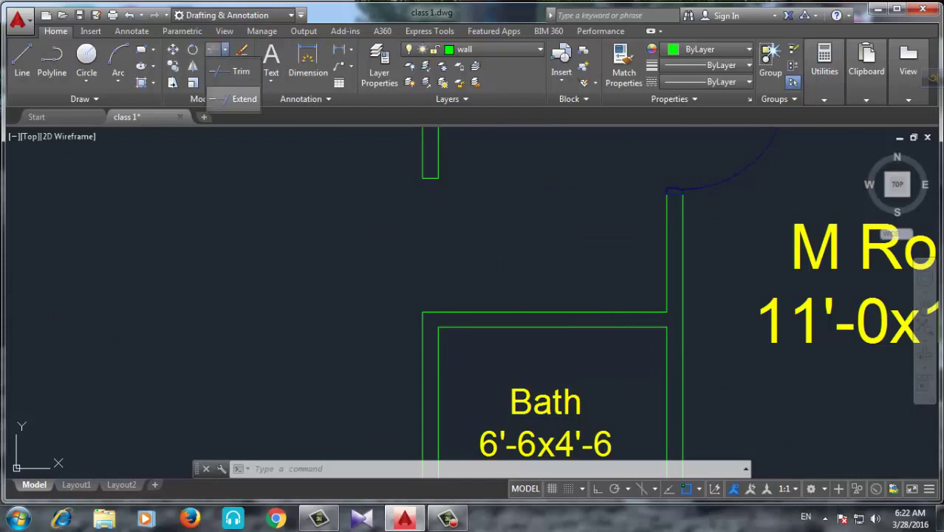
pyautogui.click(233, 93)
pyautogui.press('Return')
pyautogui.click(632, 328)
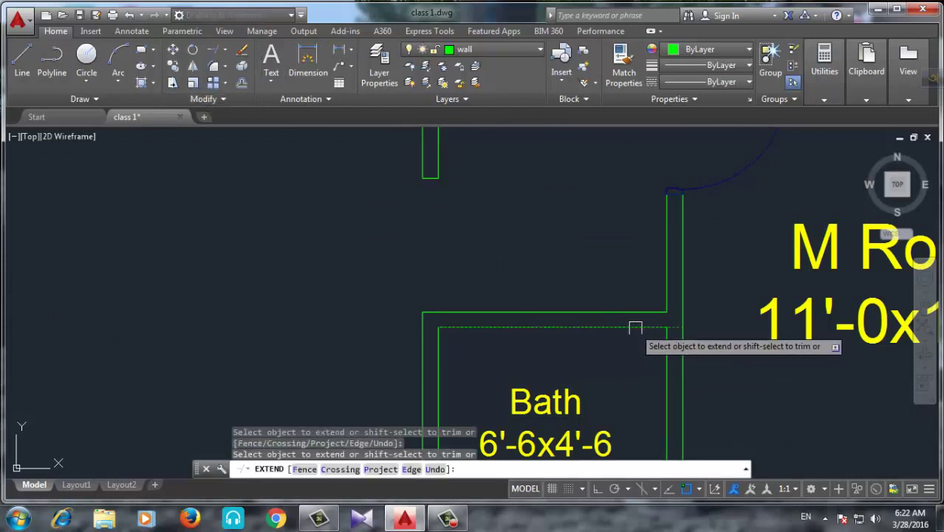
pyautogui.press('Escape')
pyautogui.write('O')
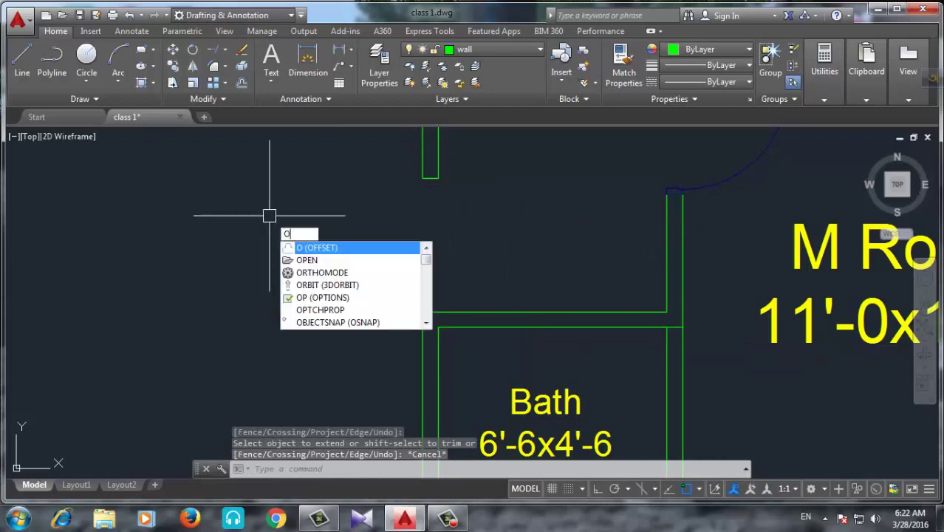
# Offset the wall line over the Bath 2'-6 down into the Bath.
pyautogui.press('Return')
pyautogui.write("2'-6")
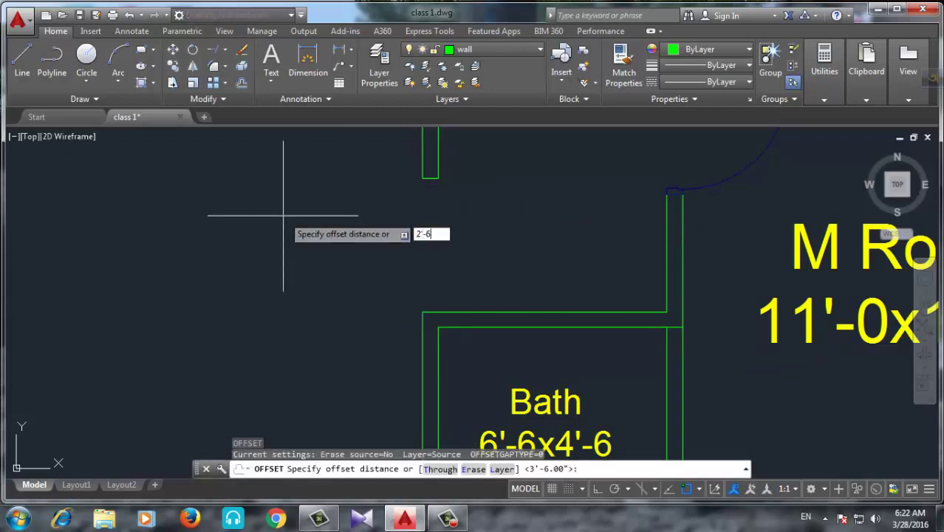
pyautogui.press('Return')
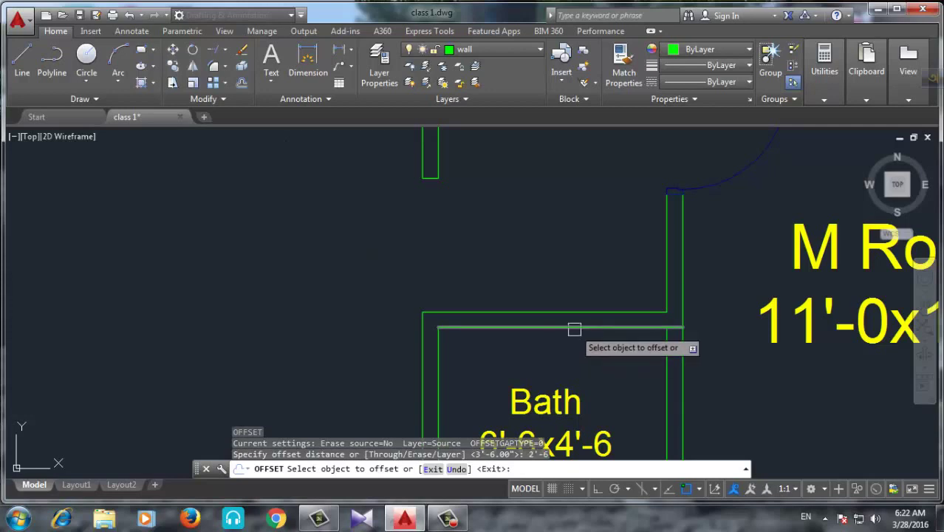
pyautogui.click(573, 327)
pyautogui.click(578, 362)
pyautogui.scroll(-2, 604, 347)
pyautogui.scroll(2, 607, 348)
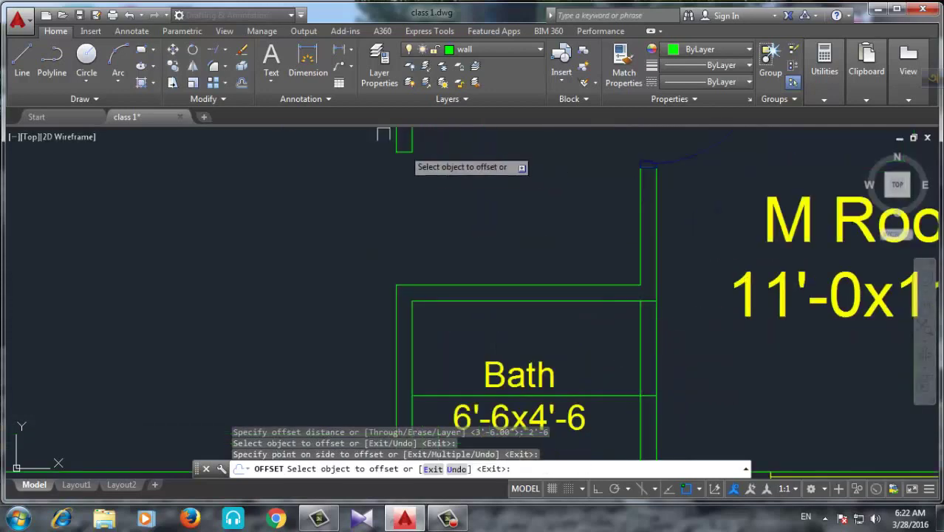
pyautogui.press('Escape')
# Trim away the wall pieces across the Bath opening using all objects as cutting edges.
pyautogui.write('ex')
pyautogui.press('Return')
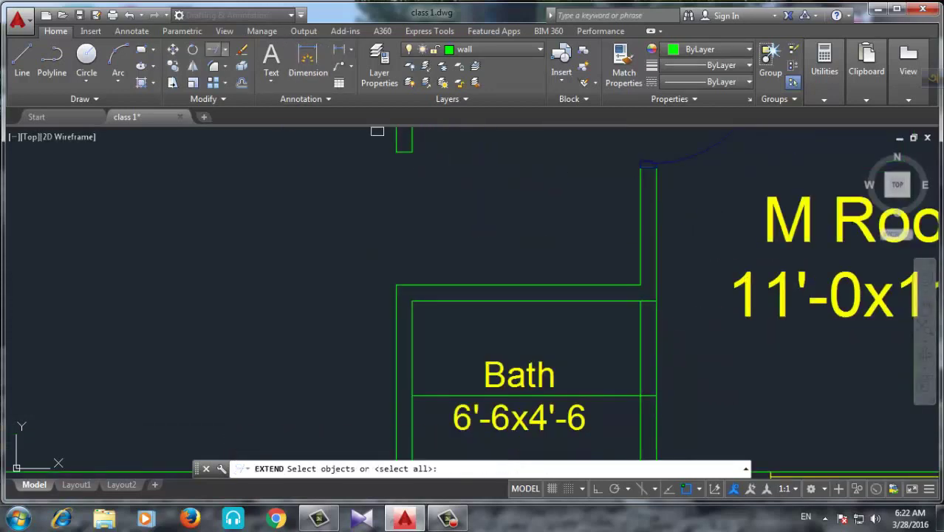
pyautogui.click(221, 71)
pyautogui.press('Return')
pyautogui.click(640, 328)
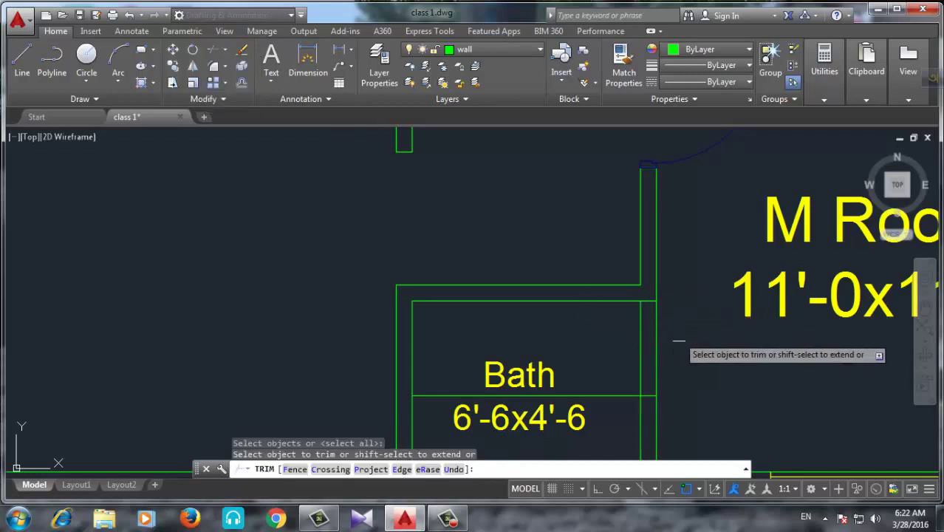
pyautogui.moveTo(677, 339); pyautogui.dragTo(629, 358)
pyautogui.scroll(-2, 539, 364)
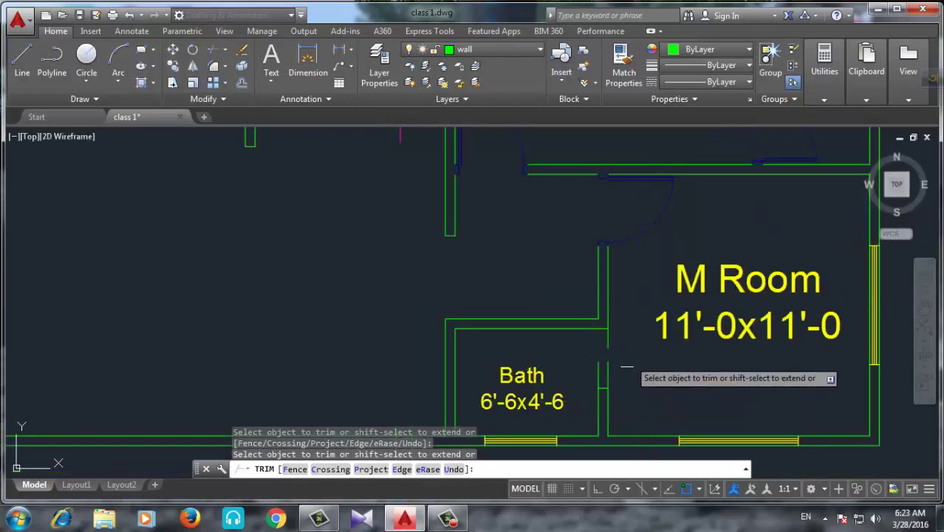
pyautogui.scroll(2, 626, 373)
# Trim both wall lines to cut an opening into the Bath's right wall.
pyautogui.click(602, 381)
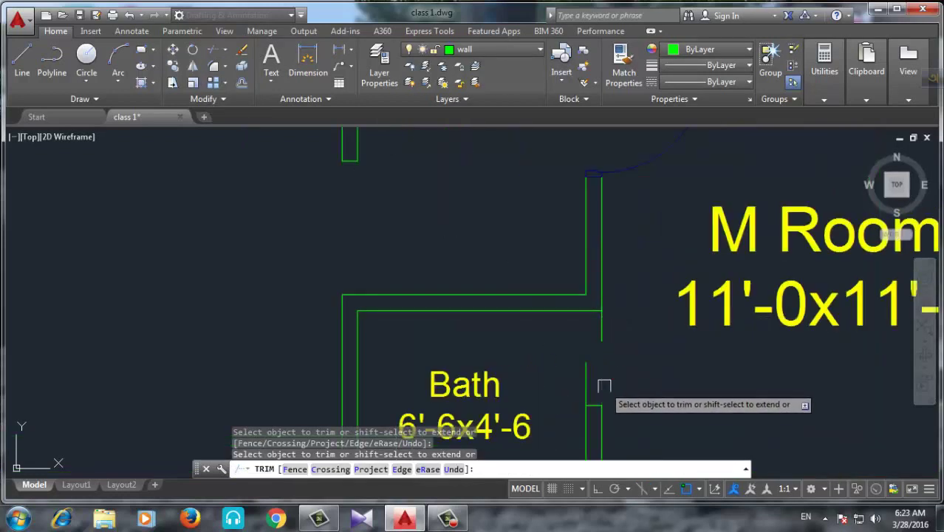
pyautogui.click(587, 384)
pyautogui.scroll(-2, 541, 358)
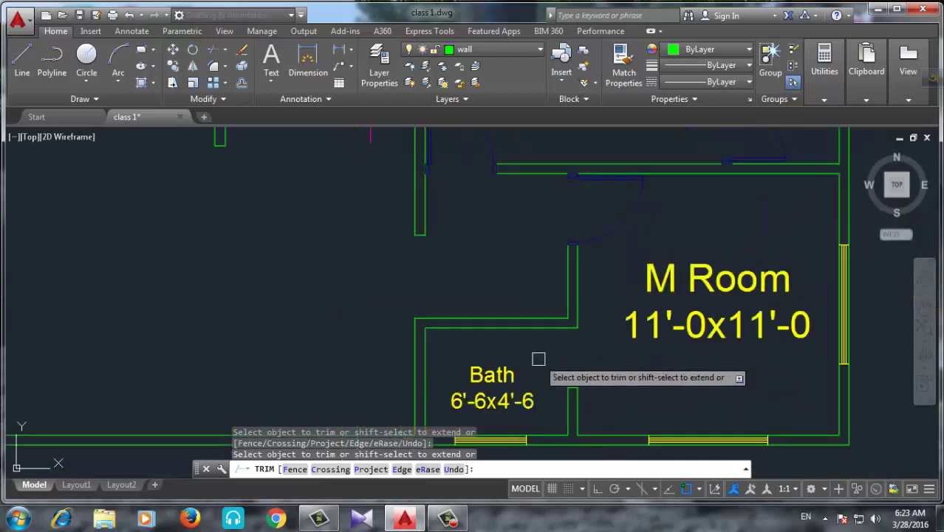
pyautogui.scroll(-3, 508, 291)
pyautogui.moveTo(508, 291); pyautogui.dragTo(596, 308, button='middle')
pyautogui.scroll(2, 607, 303)
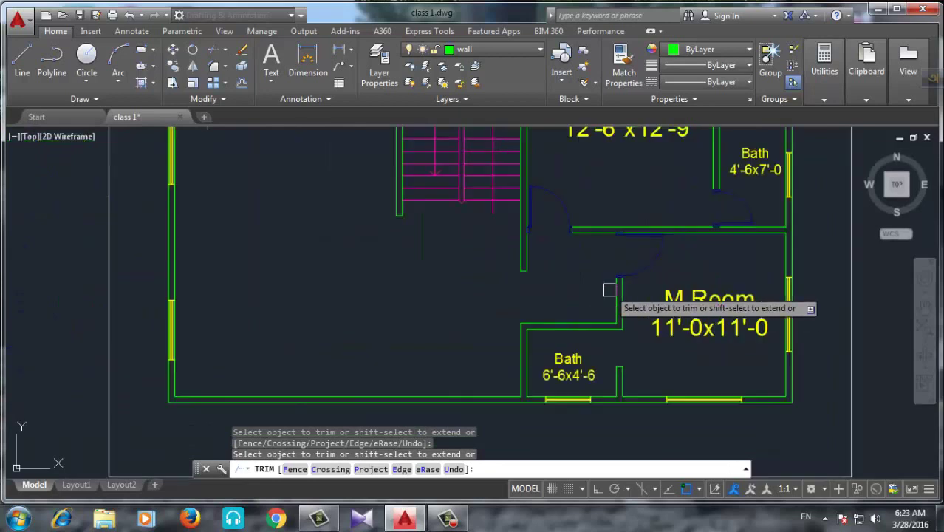
pyautogui.press('Return')
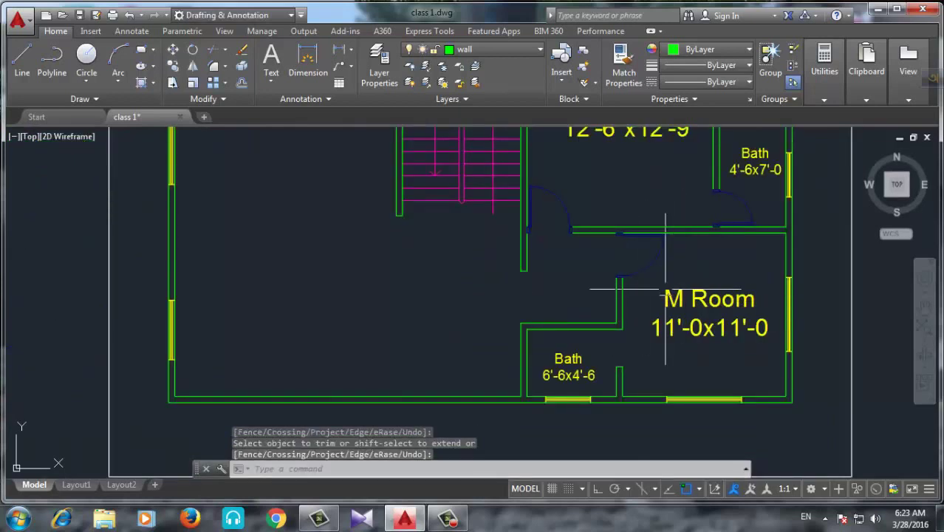
pyautogui.scroll(-2, 657, 286)
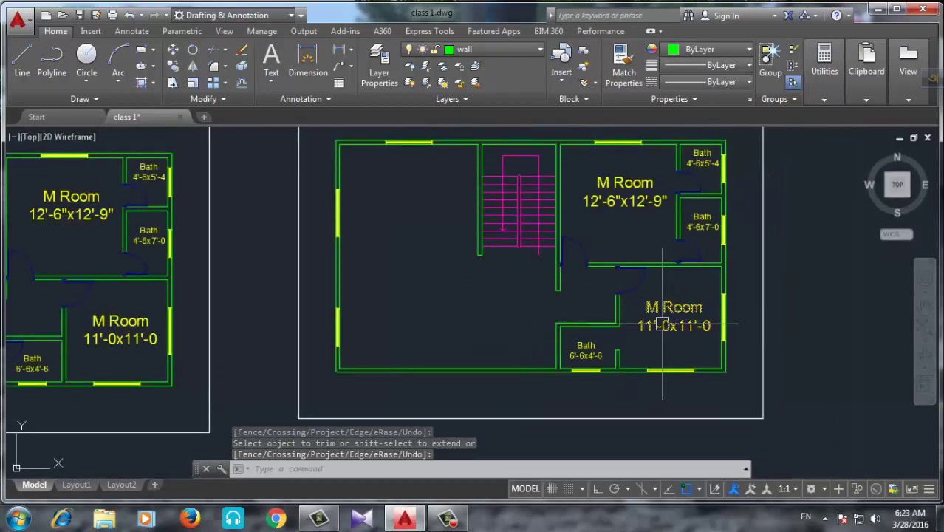
# Select all objects of the door beside the Bath with a selection window.
pyautogui.scroll(2, 598, 267)
pyautogui.scroll(2, 607, 269)
pyautogui.click(610, 240)
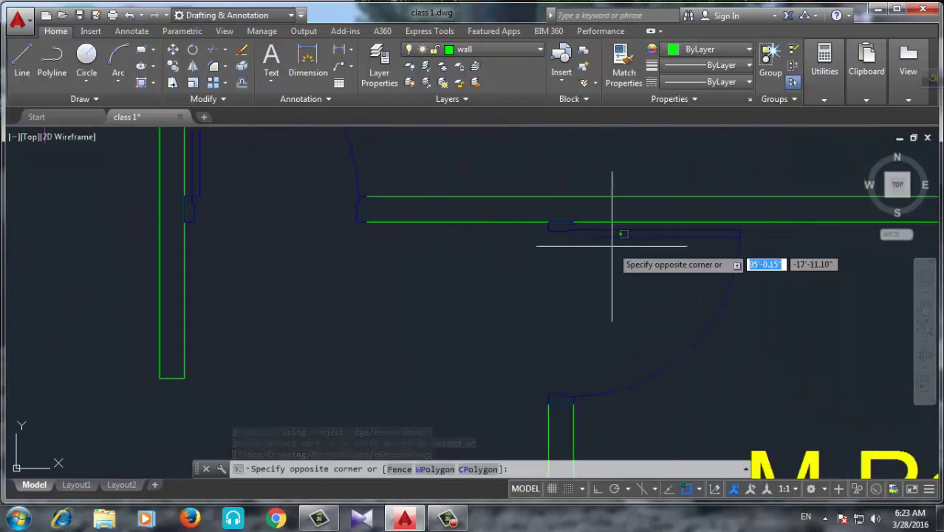
pyautogui.click(550, 240)
pyautogui.scroll(1, 549, 227)
pyautogui.click(556, 211)
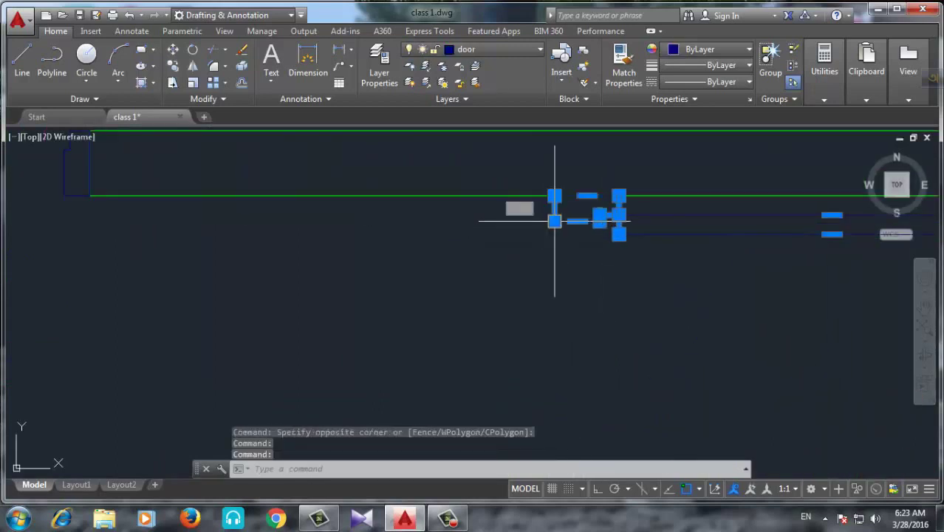
pyautogui.scroll(-1, 556, 211)
pyautogui.scroll(2, 627, 376)
pyautogui.scroll(2, 591, 371)
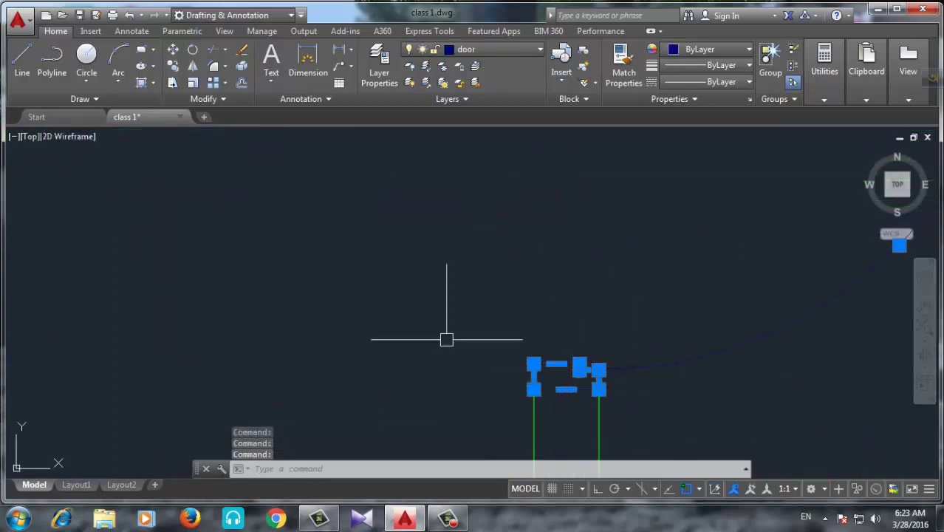
# Copy the door from its corner to the lower left of the plan.
pyautogui.write('co')
pyautogui.press('Return')
pyautogui.scroll(-2, 583, 303)
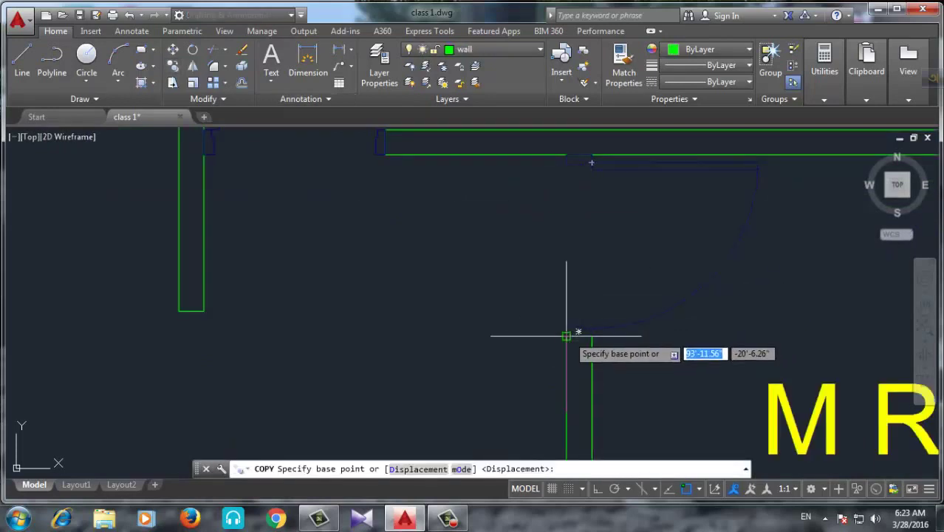
pyautogui.click(579, 325)
pyautogui.scroll(-3, 580, 325)
pyautogui.scroll(3, 510, 354)
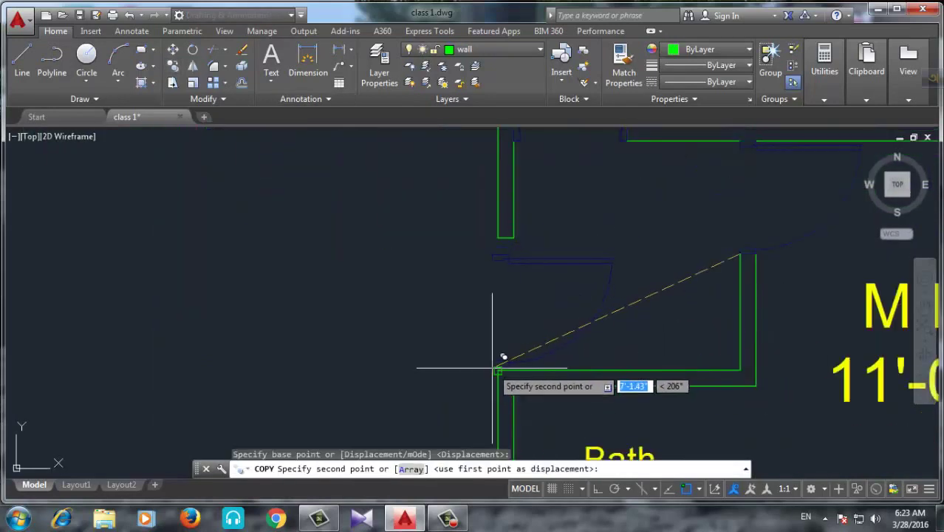
pyautogui.click(219, 397)
pyautogui.press('Return')
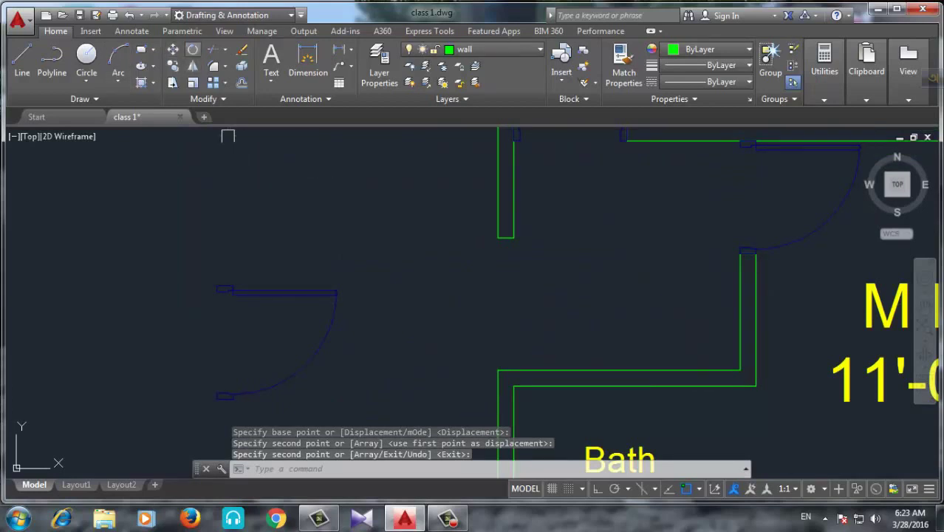
# Mirror the door copy across a horizontal line, keeping the source.
pyautogui.click(191, 48)
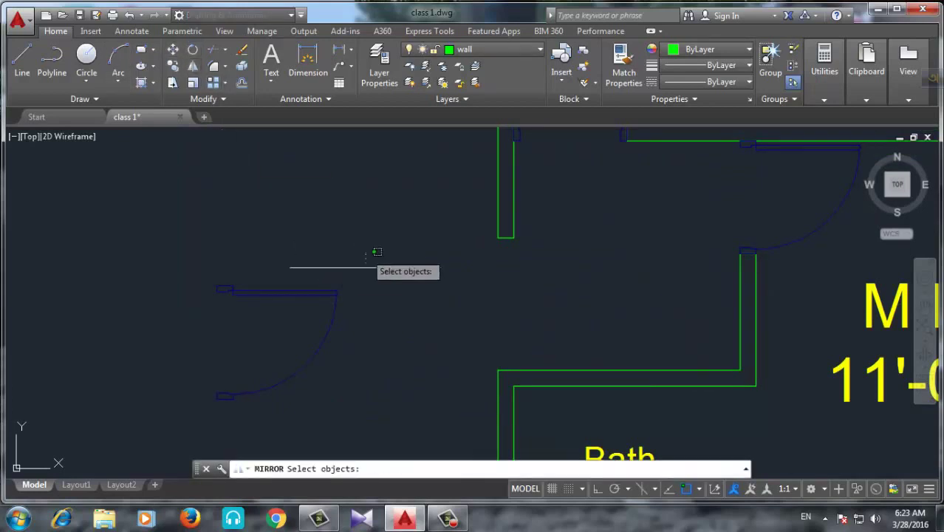
pyautogui.click(367, 253)
pyautogui.click(179, 401)
pyautogui.press('Return')
pyautogui.click(222, 269)
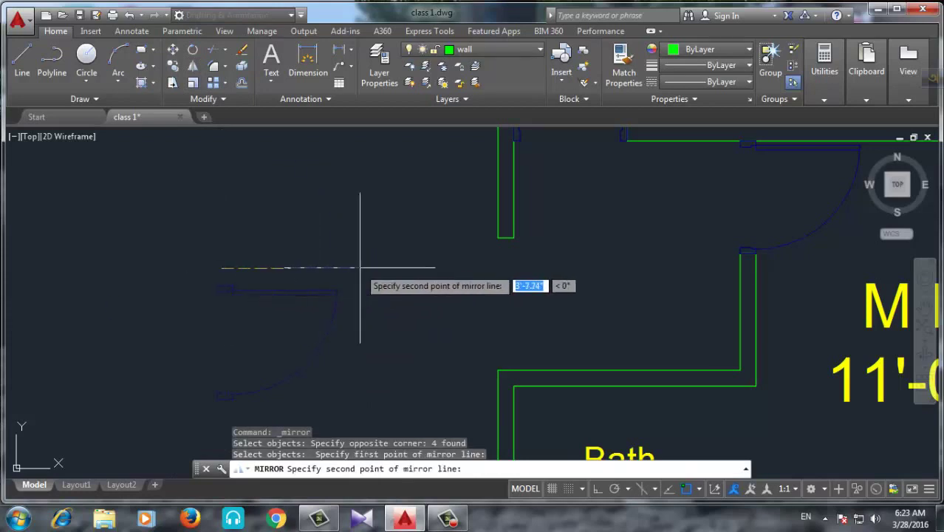
pyautogui.click(362, 269)
pyautogui.press('Return')
# Erase the unmirrored door copy.
pyautogui.click(333, 267)
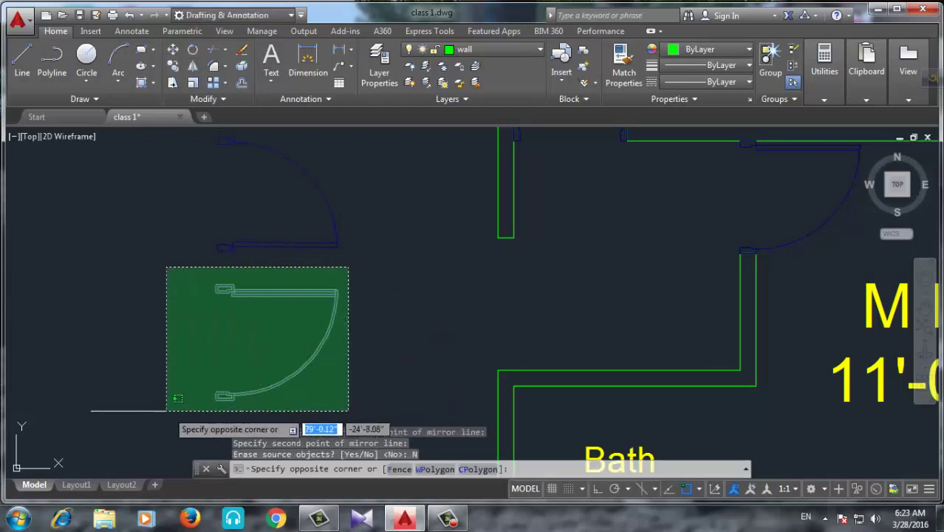
pyautogui.click(148, 403)
pyautogui.press('Delete')
pyautogui.scroll(-2, 387, 161)
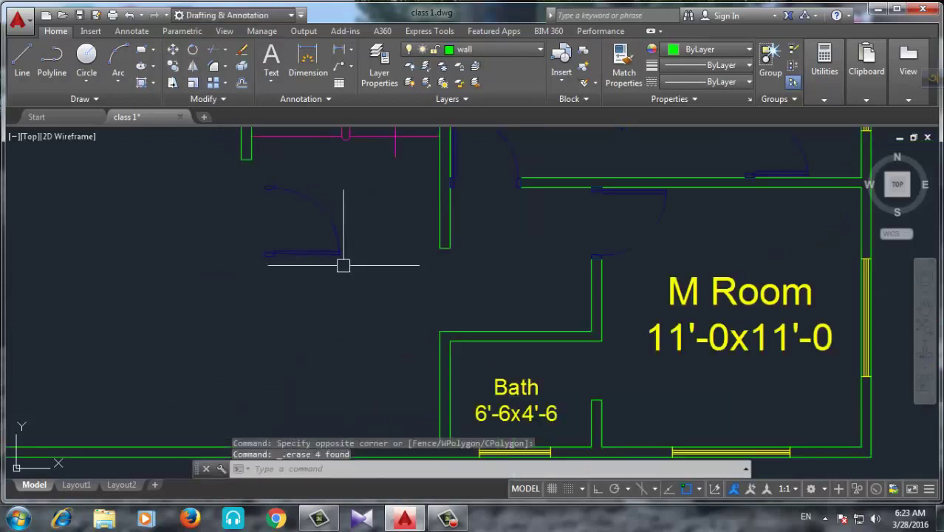
# Select the mirrored door and start MOVE on it.
pyautogui.click(375, 175)
pyautogui.click(248, 278)
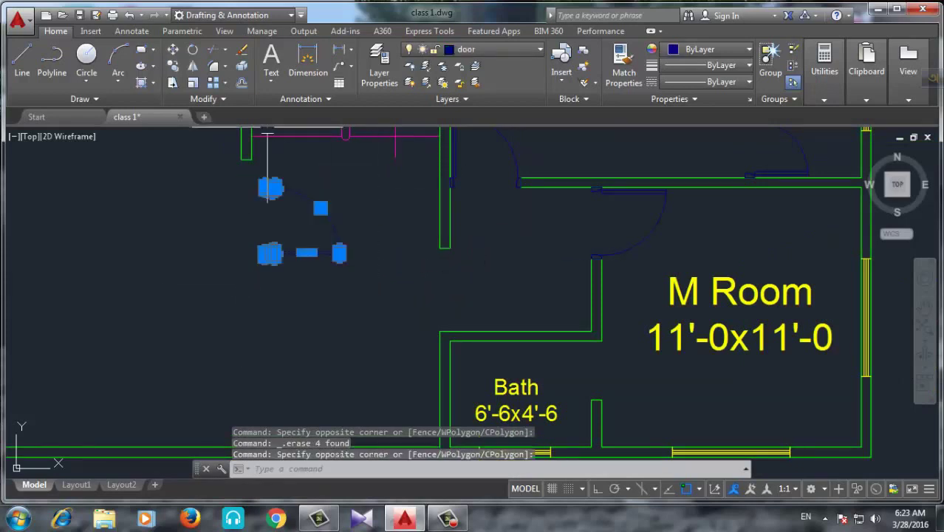
pyautogui.write('m')
pyautogui.press('Return')
# Move the mirrored door from its corner to the wall end by the Bath.
pyautogui.scroll(3, 270, 185)
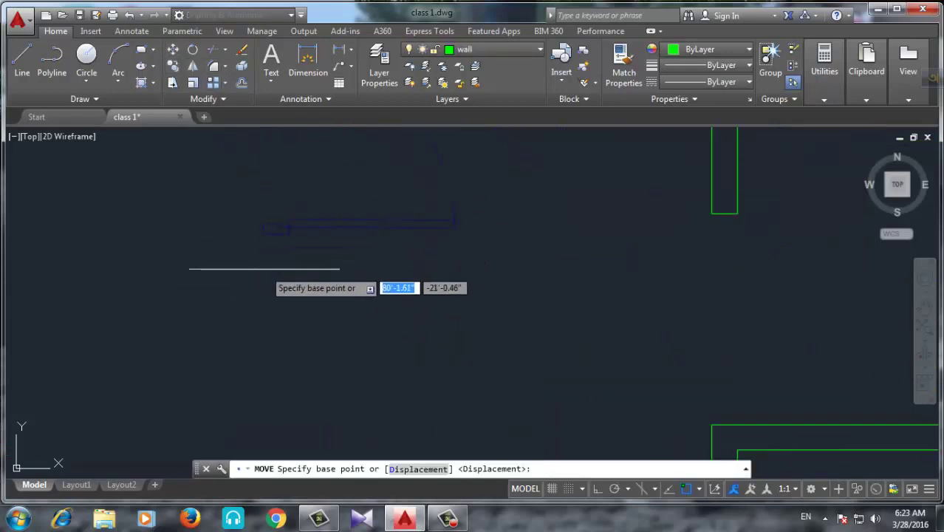
pyautogui.click(274, 230)
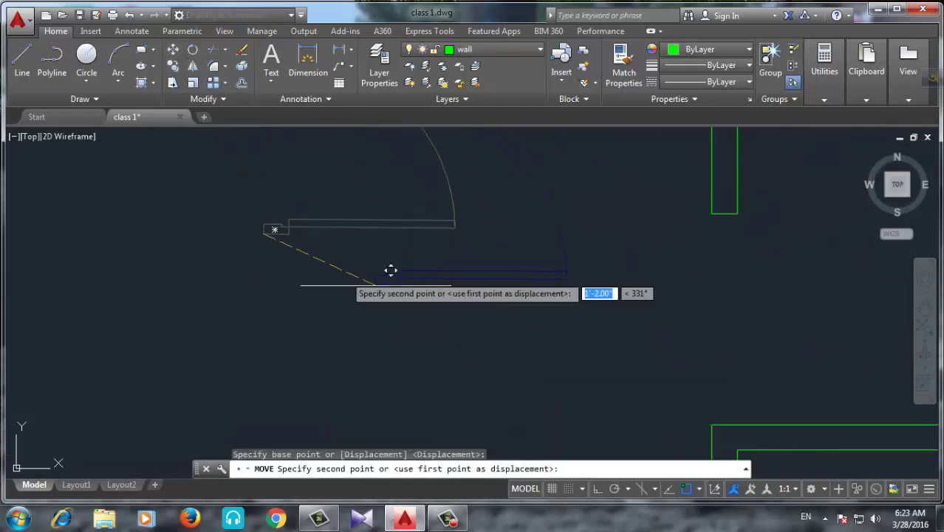
pyautogui.click(711, 425)
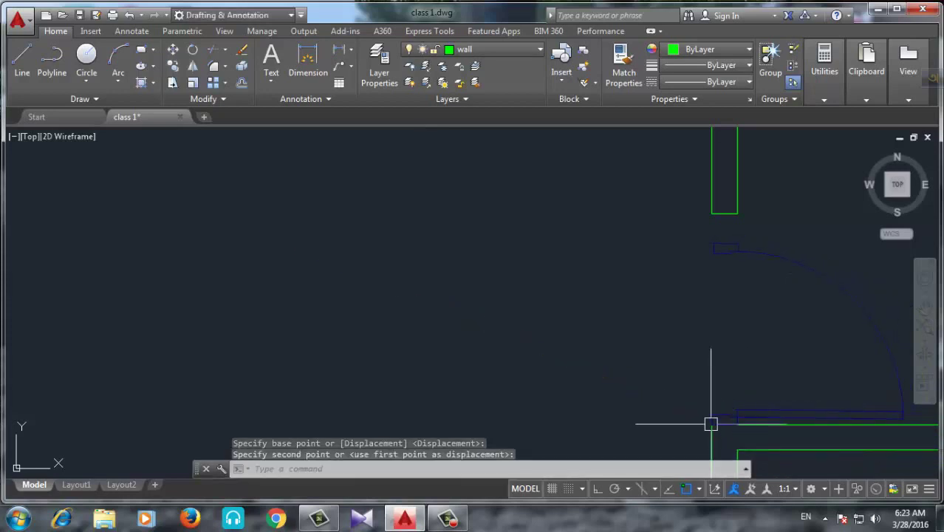
pyautogui.scroll(-2, 310, 357)
pyautogui.scroll(-1, 432, 249)
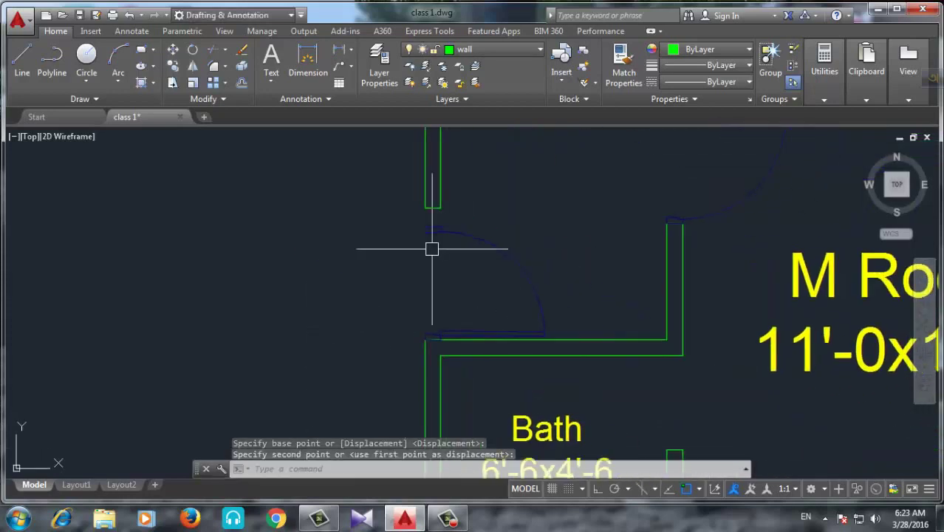
pyautogui.scroll(-1, 443, 247)
pyautogui.scroll(1, 432, 232)
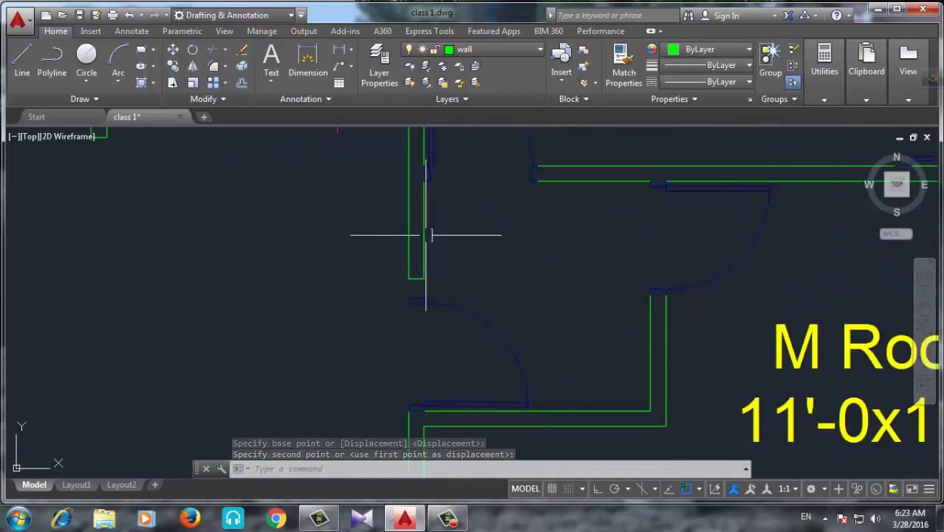
pyautogui.scroll(1, 436, 292)
pyautogui.scroll(1, 454, 266)
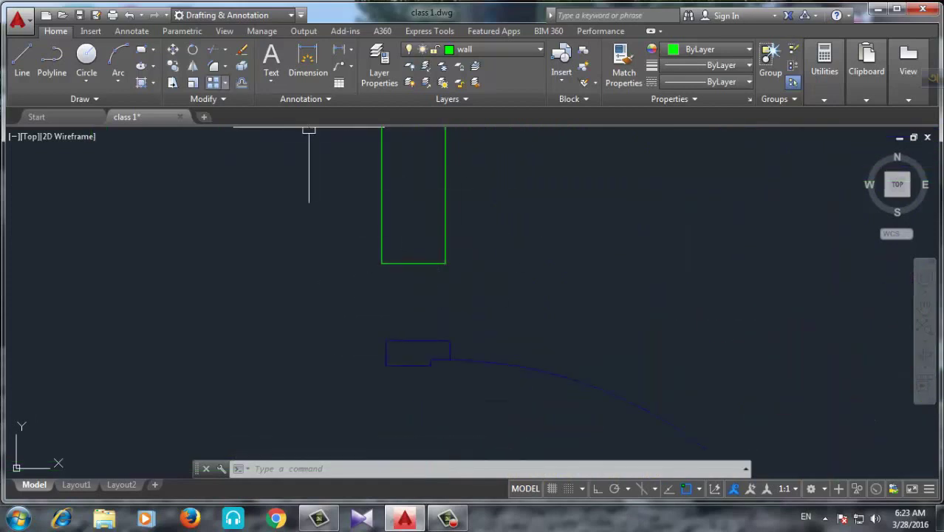
# Stretch the wall end straight down with Ortho on so it meets the door.
pyautogui.click(172, 82)
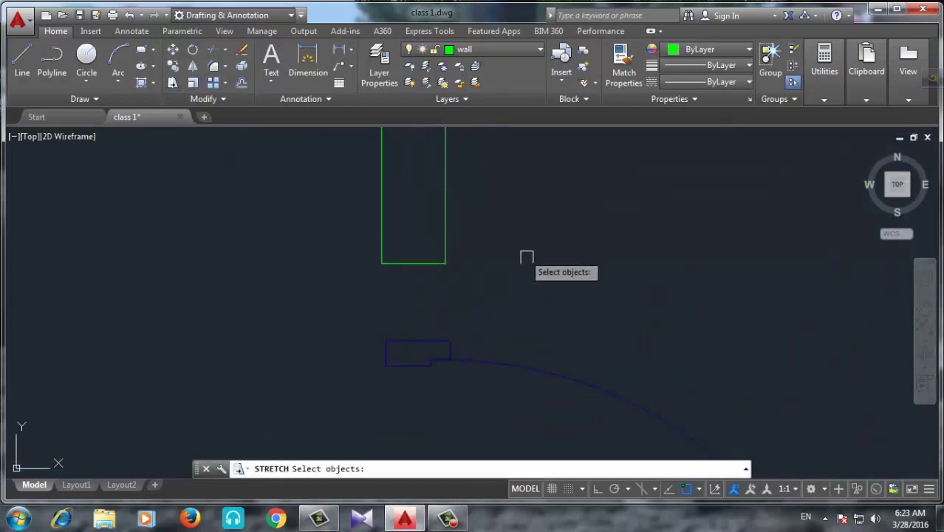
pyautogui.click(523, 232)
pyautogui.click(255, 306)
pyautogui.press('Return')
pyautogui.click(444, 262)
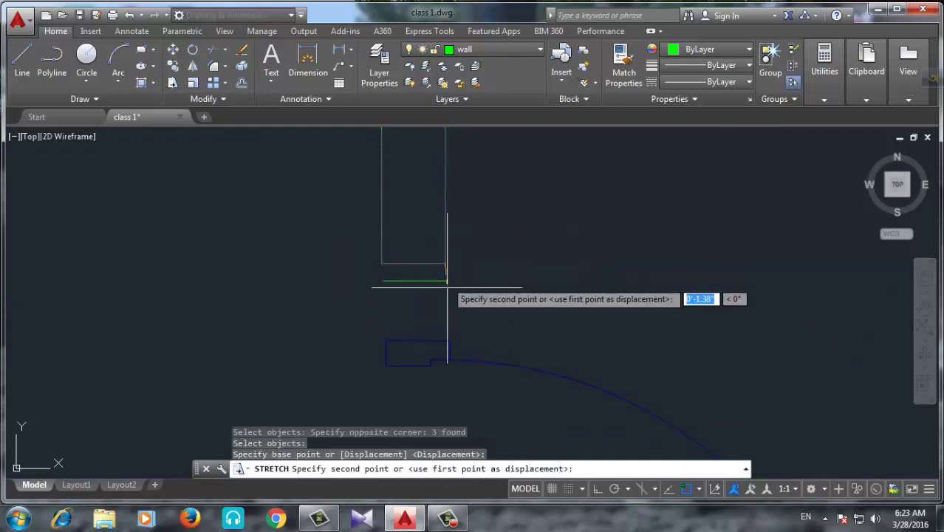
pyautogui.press('F8')
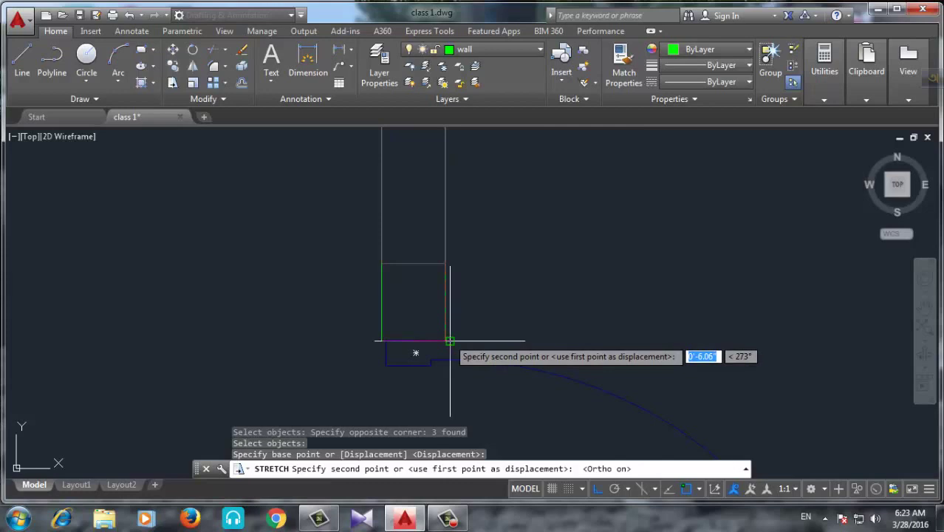
pyautogui.click(443, 340)
pyautogui.scroll(-2, 368, 324)
# Pan and zoom across the copied plan to bring the 4'-6x7'-0 bath into view.
pyautogui.scroll(-2, 396, 339)
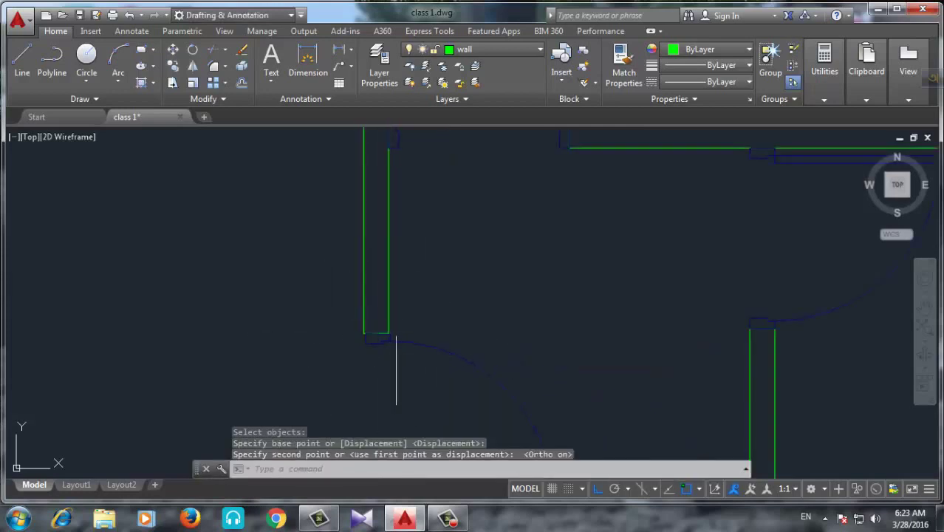
pyautogui.scroll(2, 396, 370)
pyautogui.scroll(-2, 410, 363)
pyautogui.moveTo(392, 415)
pyautogui.mouseDown(button='middle')
pyautogui.moveTo(463, 246)
pyautogui.moveTo(426, 286)
pyautogui.mouseUp(button='middle')
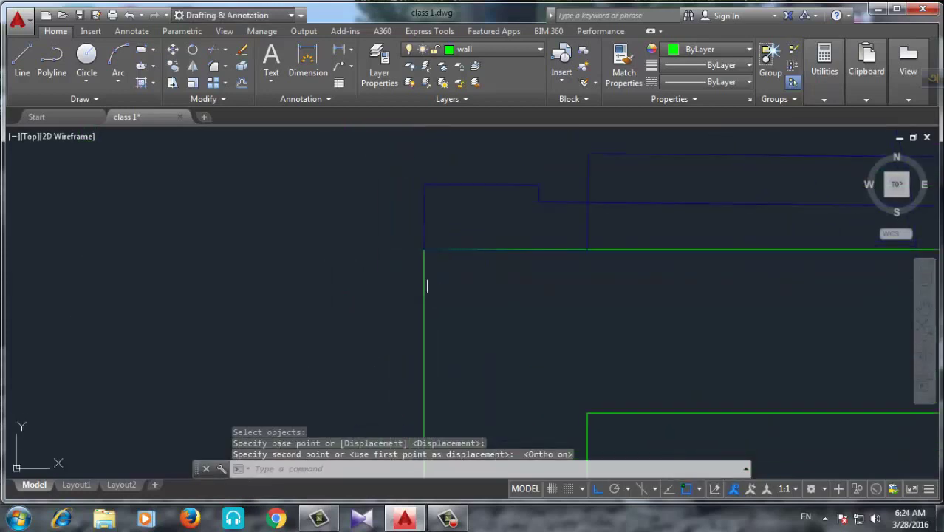
pyautogui.scroll(-1, 420, 266)
pyautogui.scroll(-2, 371, 329)
pyautogui.scroll(-2, 487, 372)
pyautogui.scroll(-1, 464, 402)
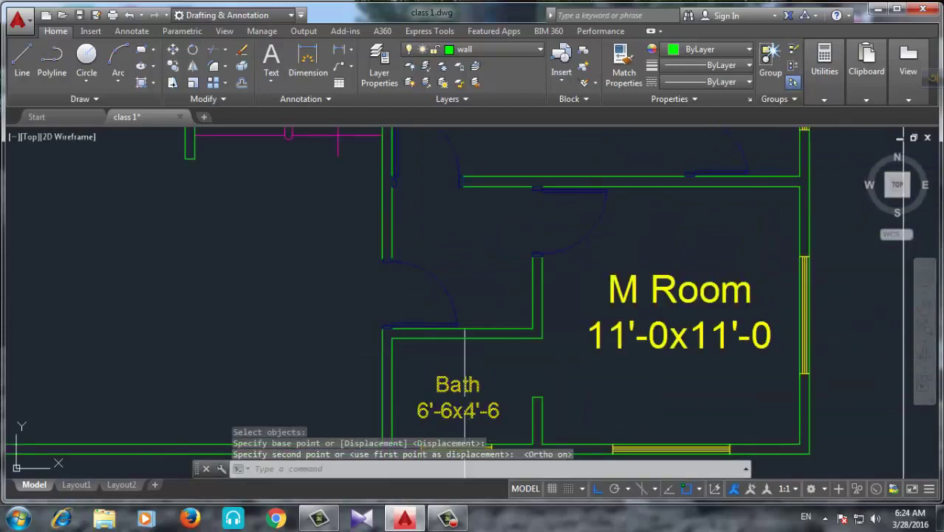
pyautogui.scroll(-3, 399, 321)
pyautogui.scroll(2, 373, 270)
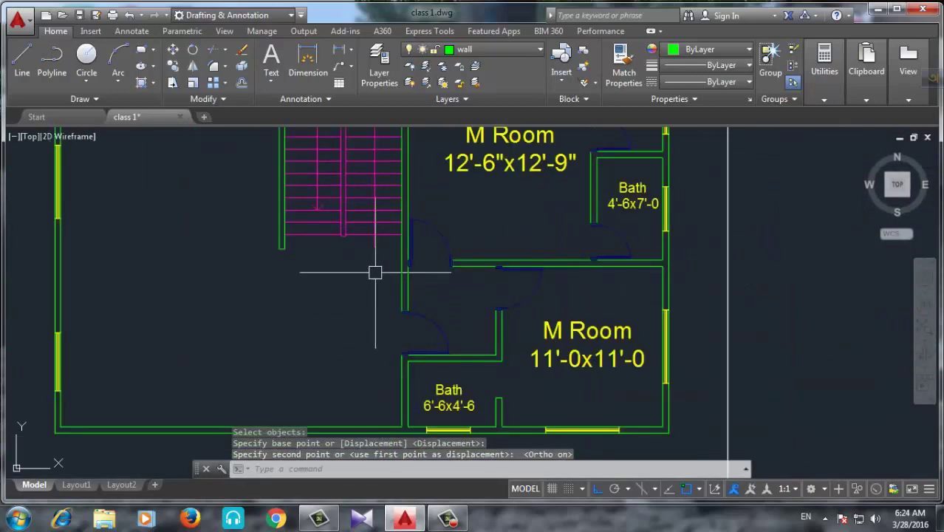
pyautogui.scroll(1, 195, 392)
pyautogui.scroll(-1, 576, 316)
pyautogui.scroll(-1, 533, 319)
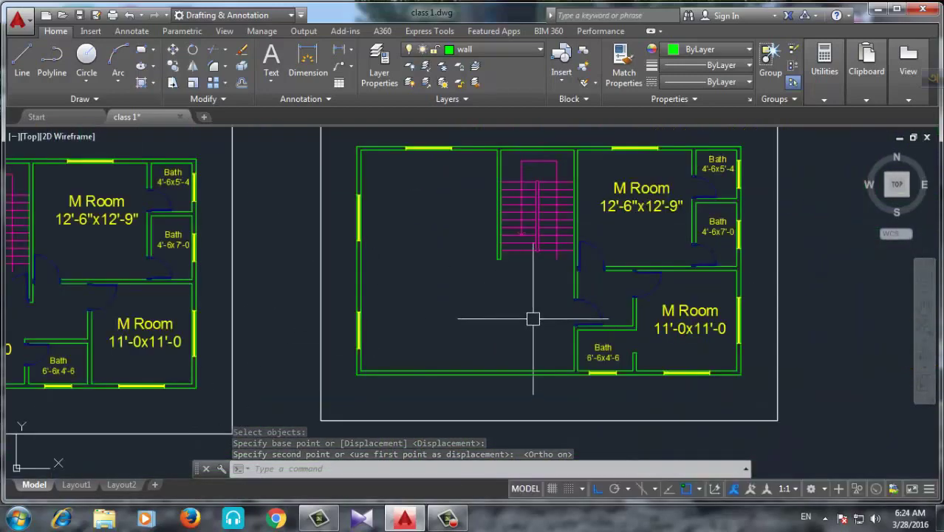
pyautogui.moveTo(472, 302); pyautogui.dragTo(417, 284, button='middle')
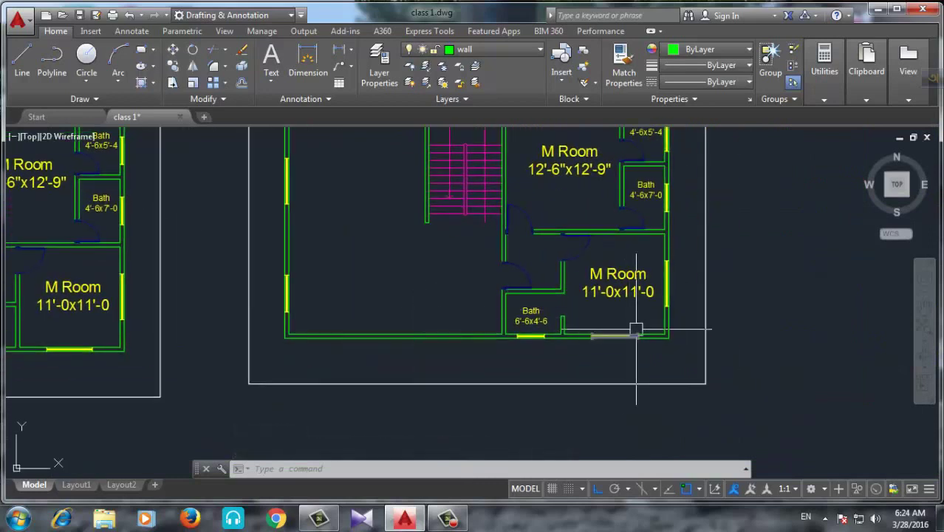
pyautogui.scroll(2, 635, 342)
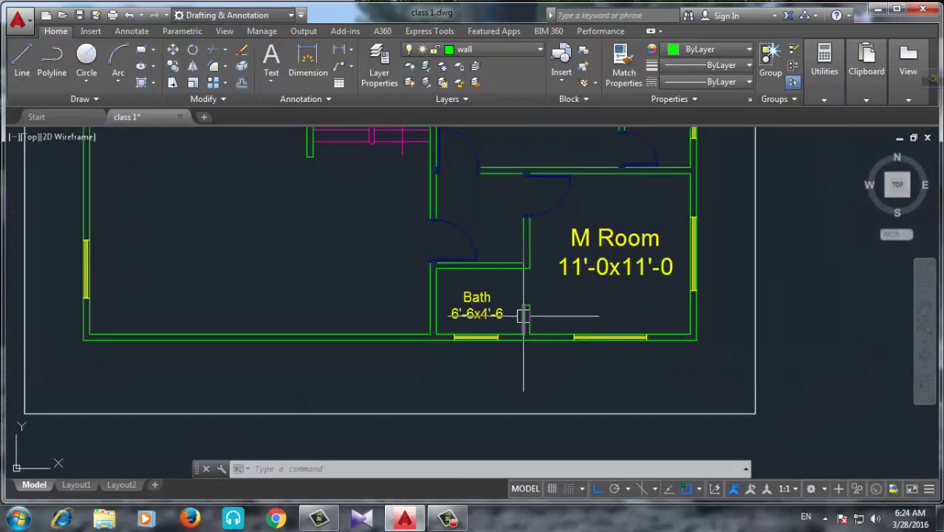
pyautogui.scroll(-2, 414, 350)
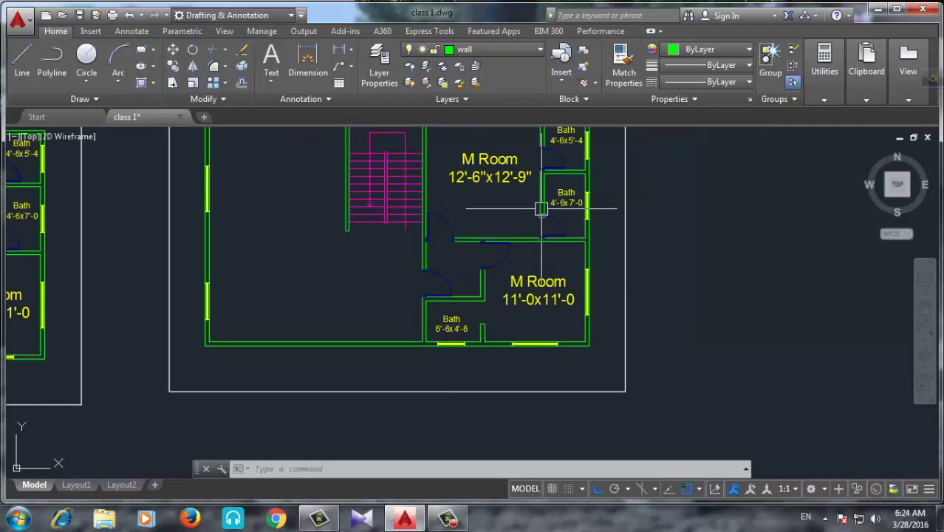
pyautogui.scroll(5, 551, 198)
# Select the small bath's door with its remaining lines and the jamb rectangle.
pyautogui.click(559, 240)
pyautogui.scroll(2, 516, 213)
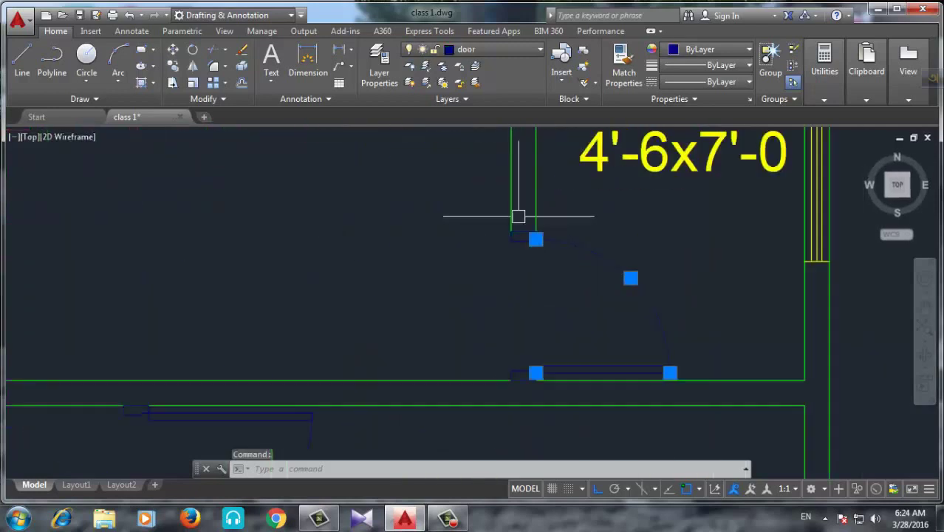
pyautogui.scroll(3, 505, 274)
pyautogui.scroll(-3, 517, 221)
pyautogui.scroll(3, 564, 326)
pyautogui.click(564, 326)
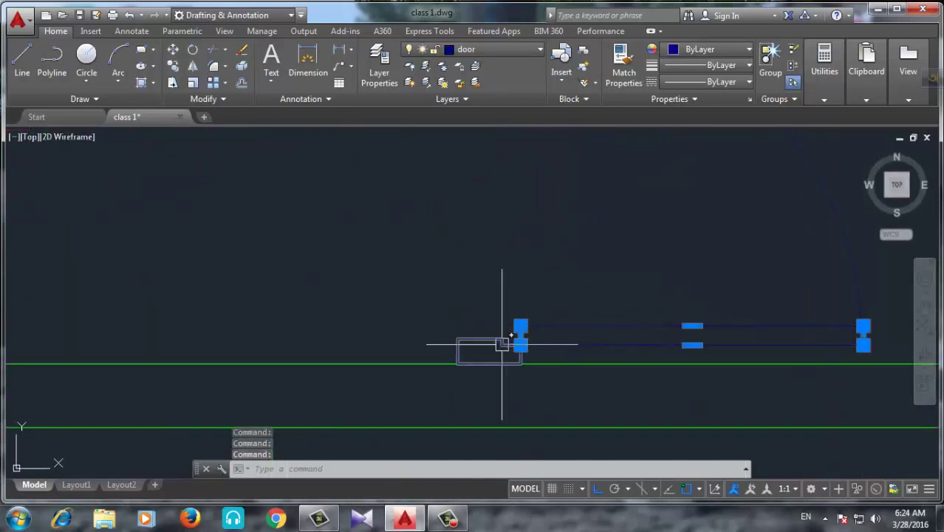
pyautogui.click(488, 344)
# Copy the door parts from the door corner to a spot below the floor plan.
pyautogui.click(173, 66)
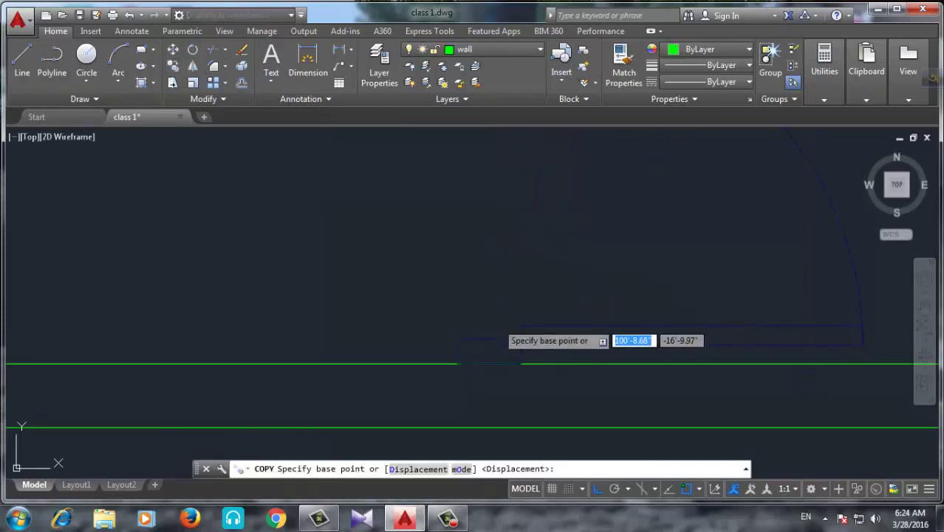
pyautogui.click(486, 352)
pyautogui.scroll(-4, 424, 221)
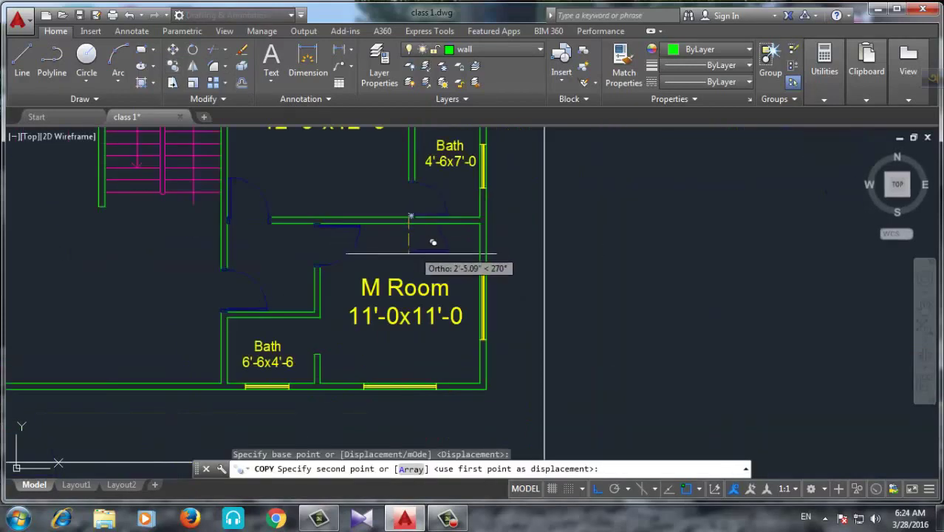
pyautogui.scroll(2, 436, 254)
pyautogui.scroll(-2, 439, 251)
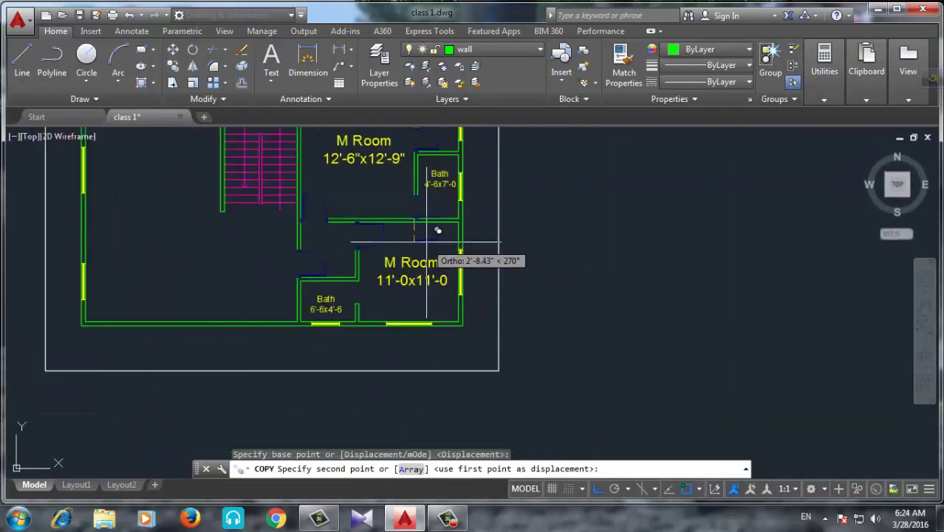
pyautogui.click(421, 407)
pyautogui.scroll(3, 431, 405)
pyautogui.moveTo(432, 404); pyautogui.dragTo(420, 325, button='middle')
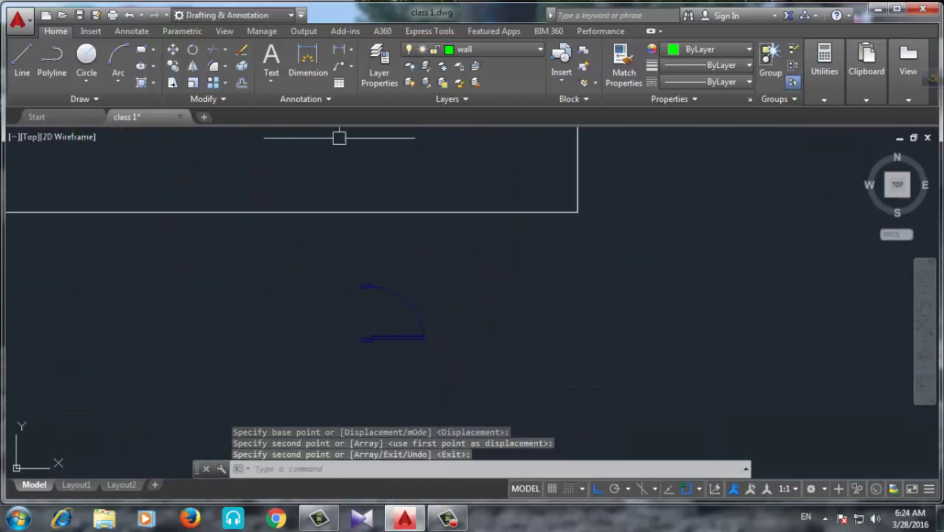
# Mirror the copied four-part door, keeping the source, to create a second leaf.
pyautogui.click(192, 65)
pyautogui.click(459, 278)
pyautogui.click(379, 320)
pyautogui.press('Return')
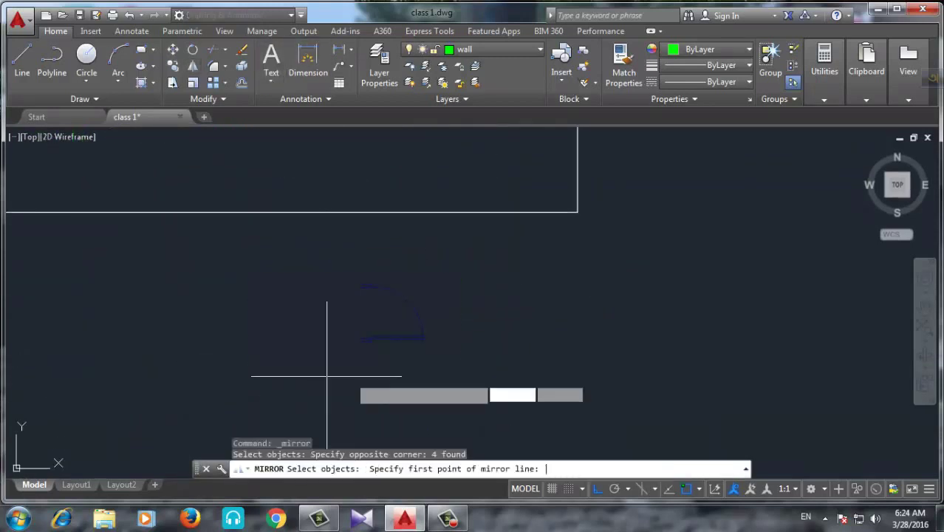
pyautogui.click(367, 375)
pyautogui.click(502, 368)
pyautogui.write('n')
pyautogui.press('Return')
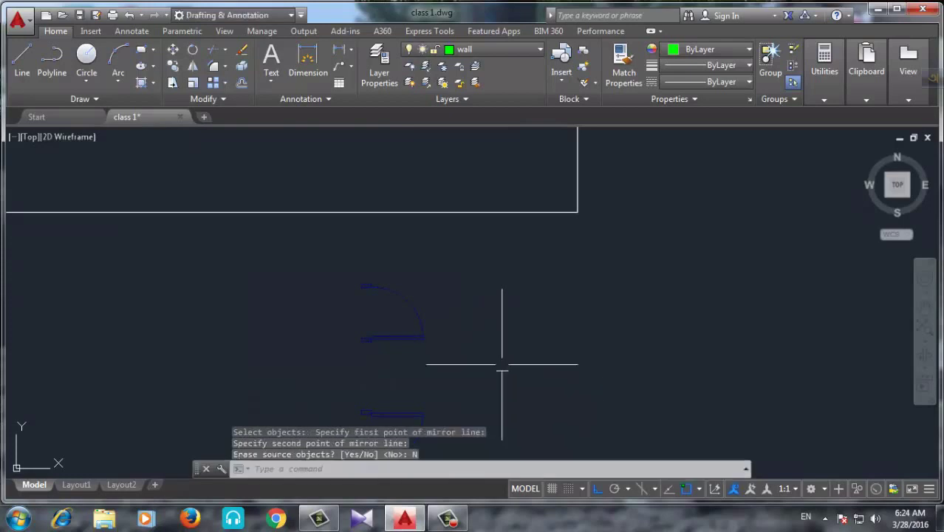
# Select the mirrored door pair and start moving it with M.
pyautogui.scroll(-2, 457, 279)
pyautogui.moveTo(463, 318); pyautogui.dragTo(372, 402)
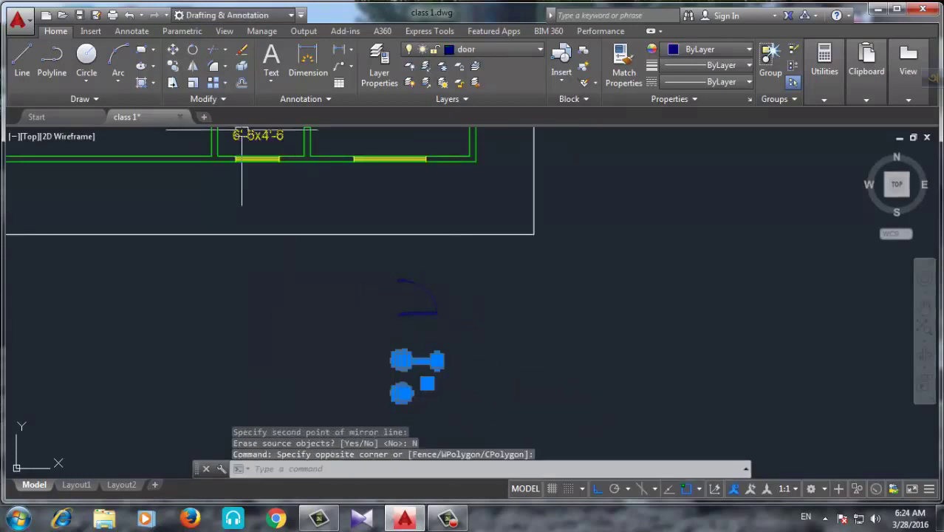
pyautogui.write('m')
pyautogui.press('Return')
pyautogui.scroll(2, 392, 365)
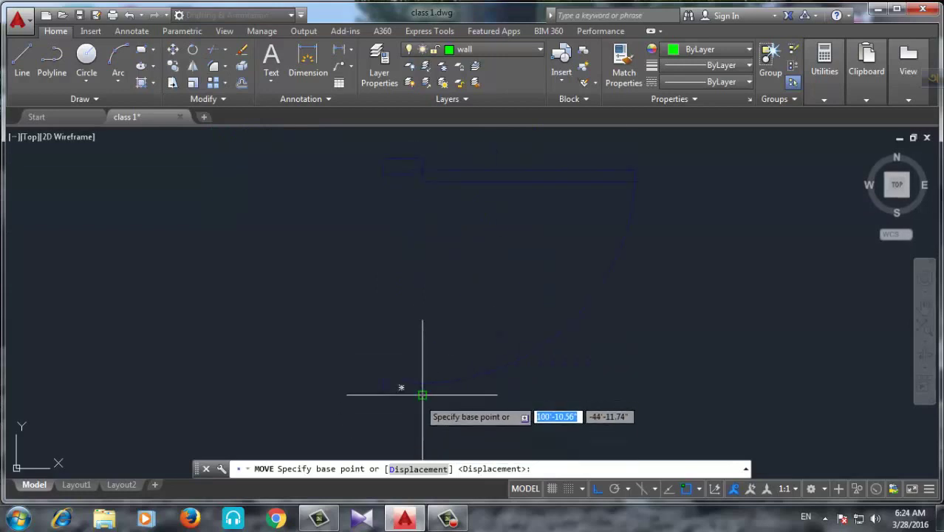
# Move the door pair into the bath's wall opening.
pyautogui.click(414, 391)
pyautogui.scroll(-3, 403, 425)
pyautogui.scroll(3, 403, 424)
pyautogui.scroll(3, 371, 312)
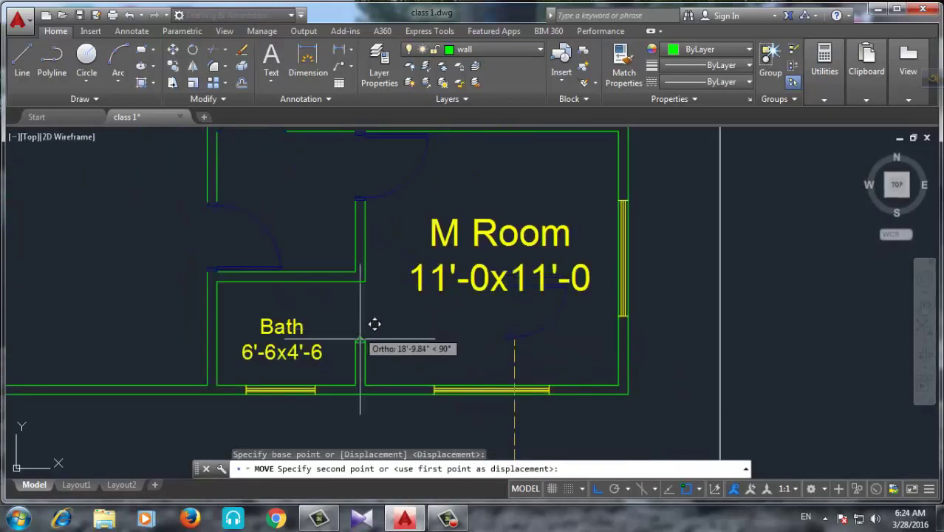
pyautogui.click(362, 335)
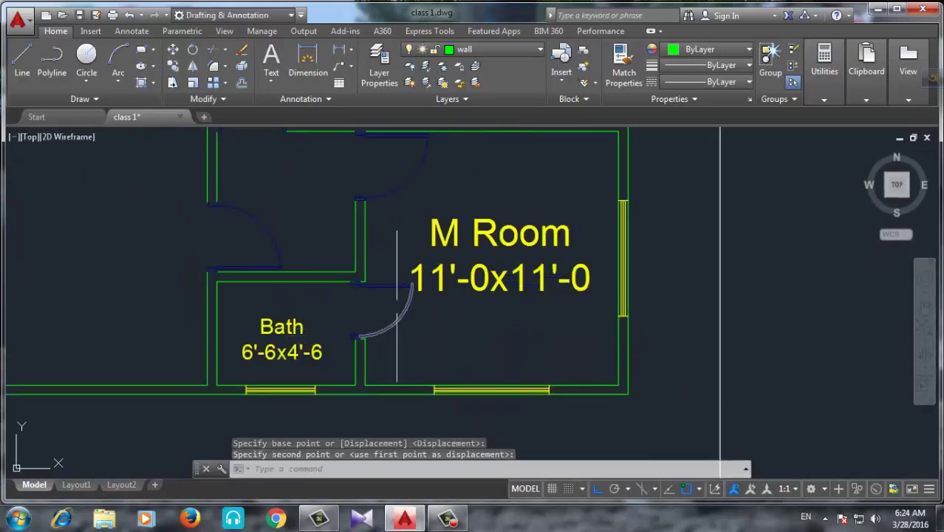
pyautogui.scroll(2, 391, 281)
# Mirror the door leaf across a vertical line, then delete the mirrored copy.
pyautogui.click(443, 274)
pyautogui.click(333, 279)
pyautogui.scroll(3, 325, 279)
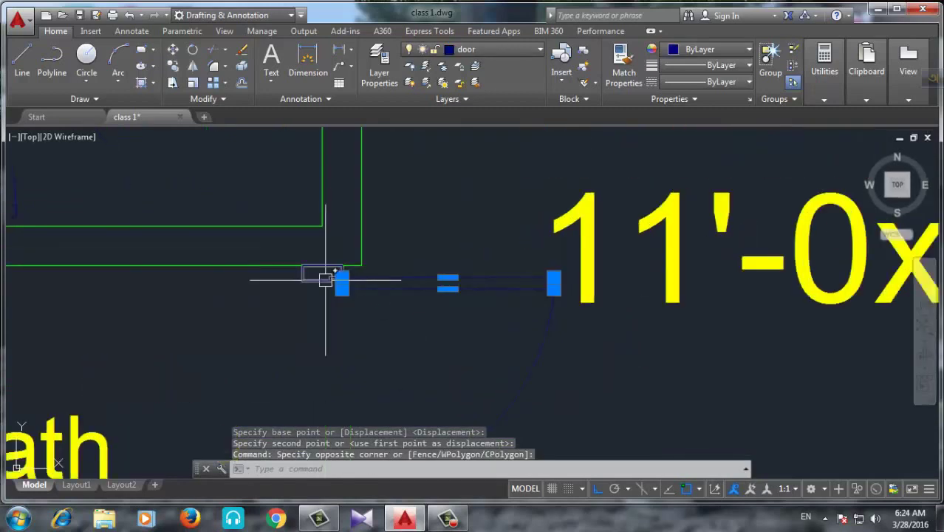
pyautogui.scroll(-2, 398, 221)
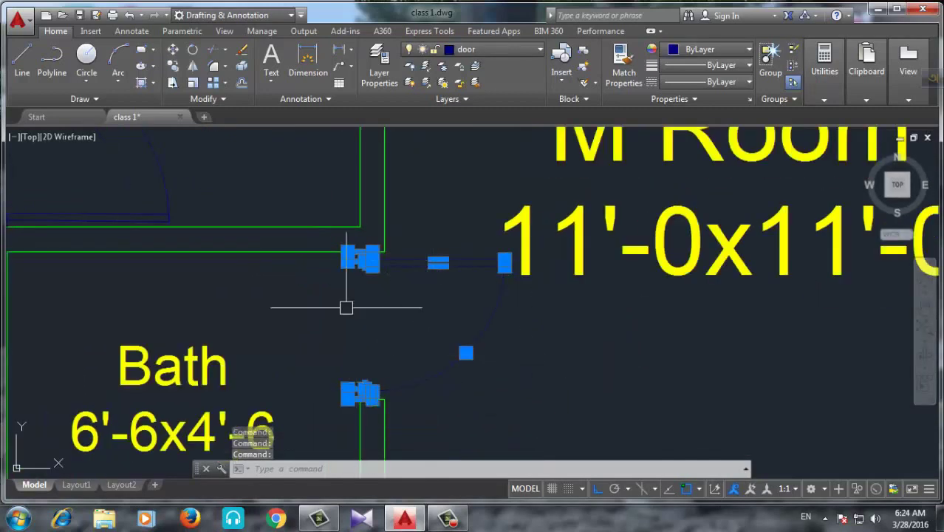
pyautogui.click(299, 259)
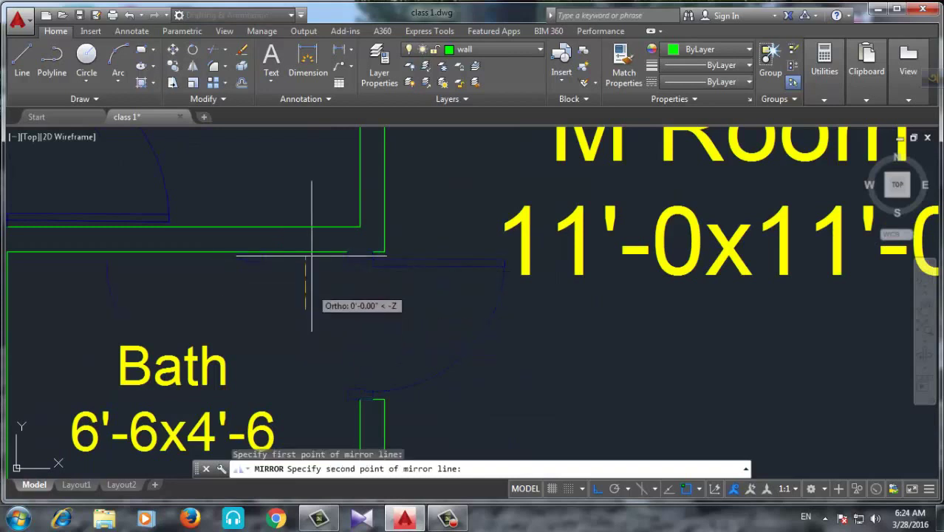
pyautogui.click(299, 146)
pyautogui.press('Return')
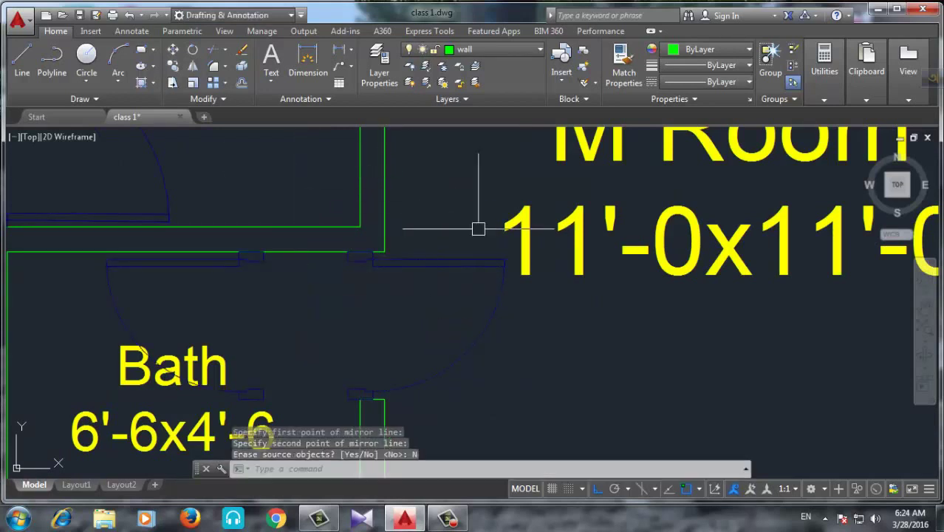
pyautogui.moveTo(480, 236); pyautogui.dragTo(423, 362)
pyautogui.press('Delete')
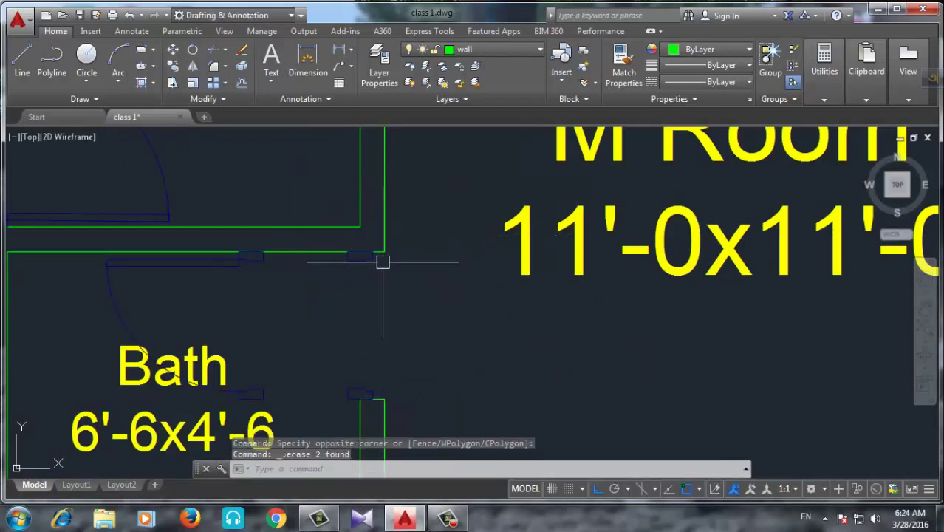
# Move the remaining door so it sits against the wall corner.
pyautogui.scroll(2, 369, 262)
pyautogui.scroll(2, 413, 255)
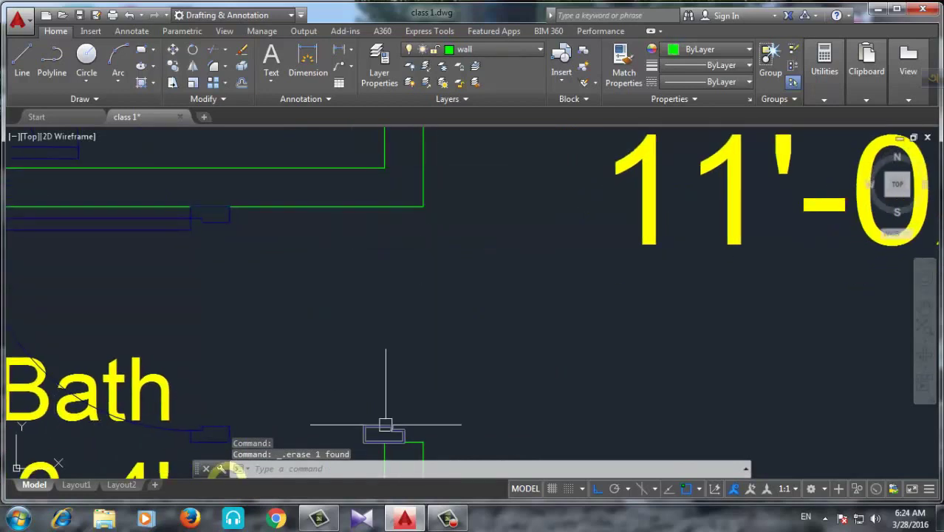
pyautogui.click(214, 214)
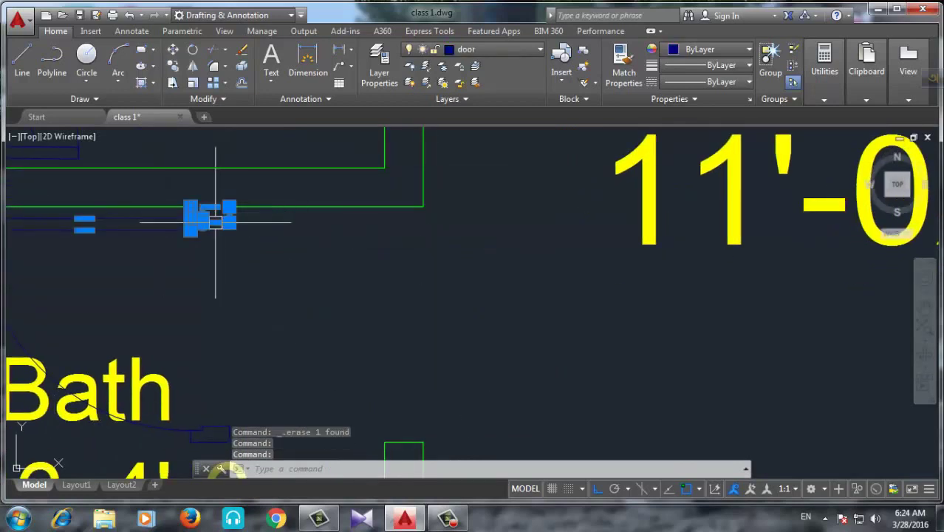
pyautogui.moveTo(255, 361); pyautogui.dragTo(318, 251, button='middle')
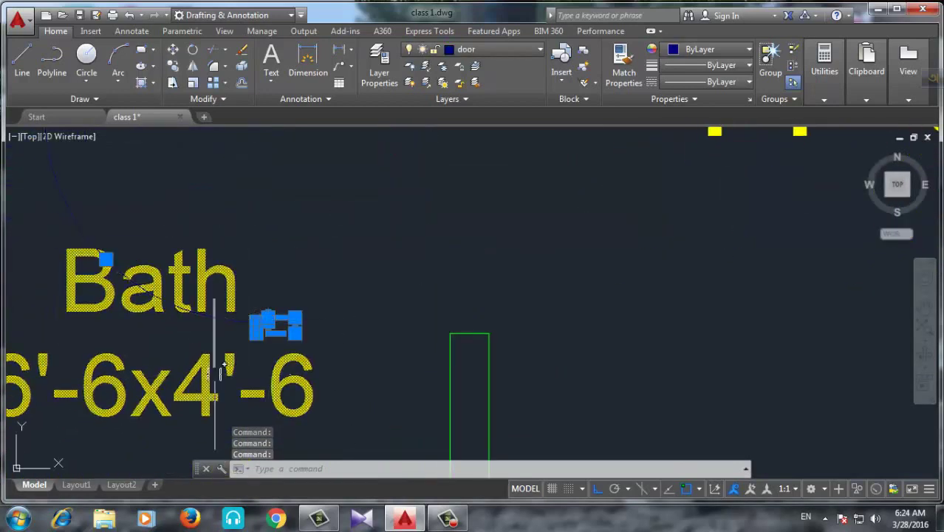
pyautogui.scroll(-1, 295, 236)
pyautogui.scroll(4, 267, 194)
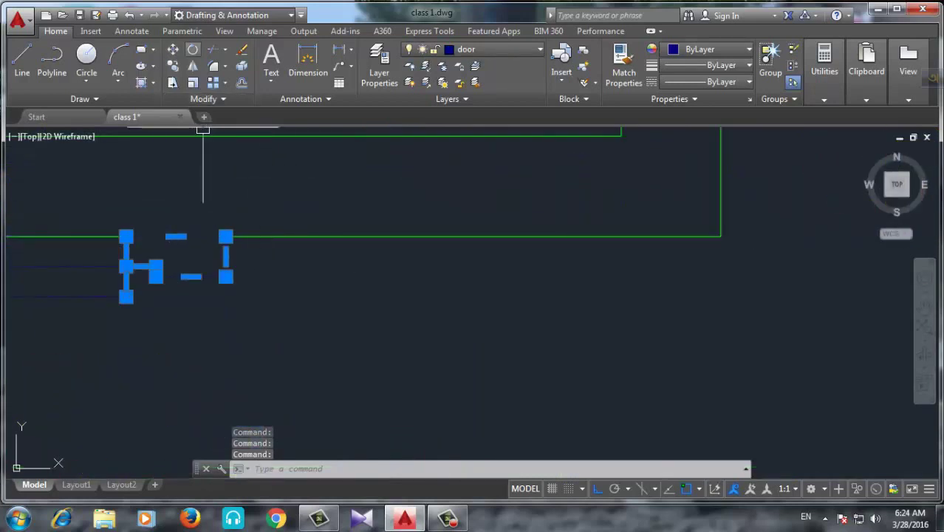
pyautogui.write('m')
pyautogui.press('Return')
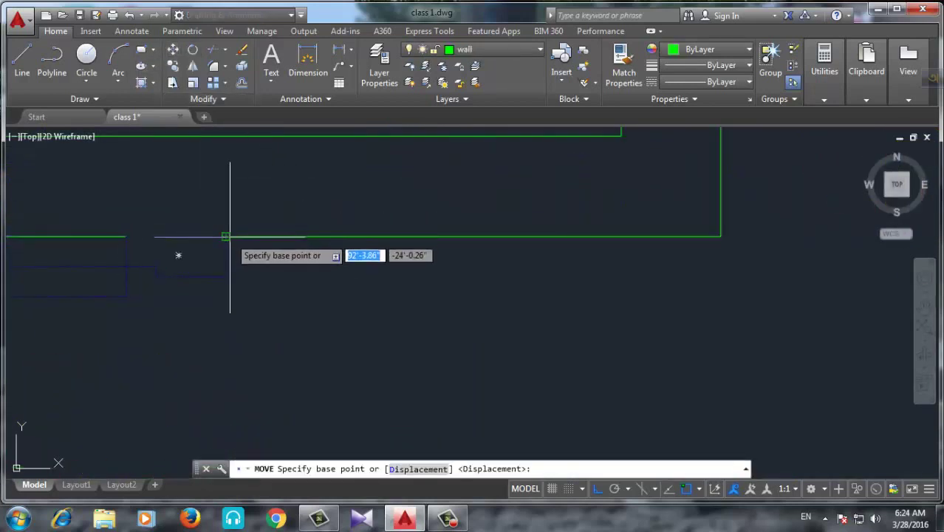
pyautogui.click(227, 236)
pyautogui.click(709, 236)
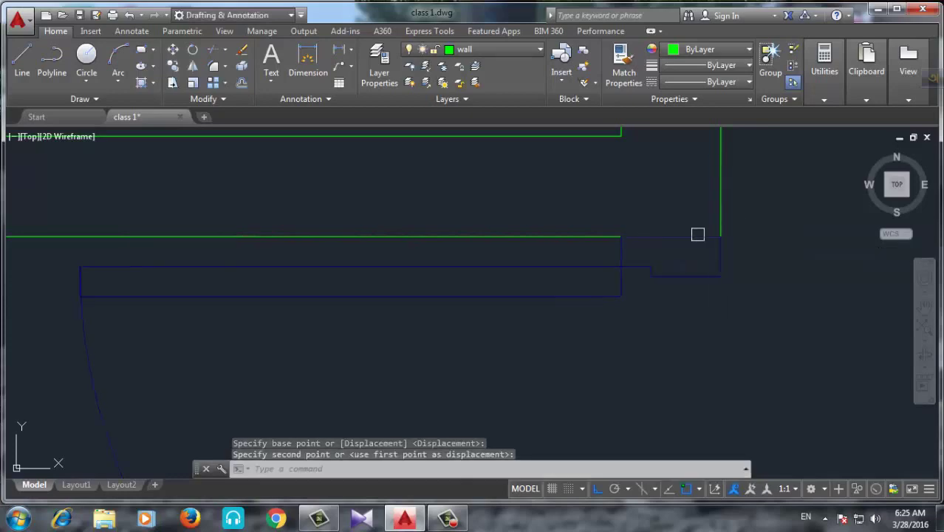
# Delete the leftover door copies below the plan and recentre the copied floor plan.
pyautogui.scroll(-3, 284, 196)
pyautogui.scroll(-2, 418, 302)
pyautogui.scroll(-3, 418, 302)
pyautogui.scroll(-1, 432, 337)
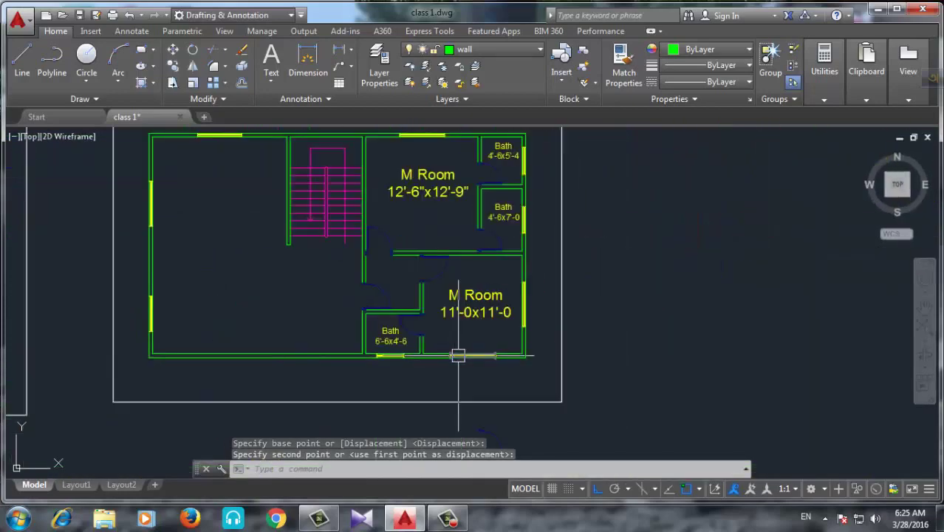
pyautogui.scroll(-2, 487, 340)
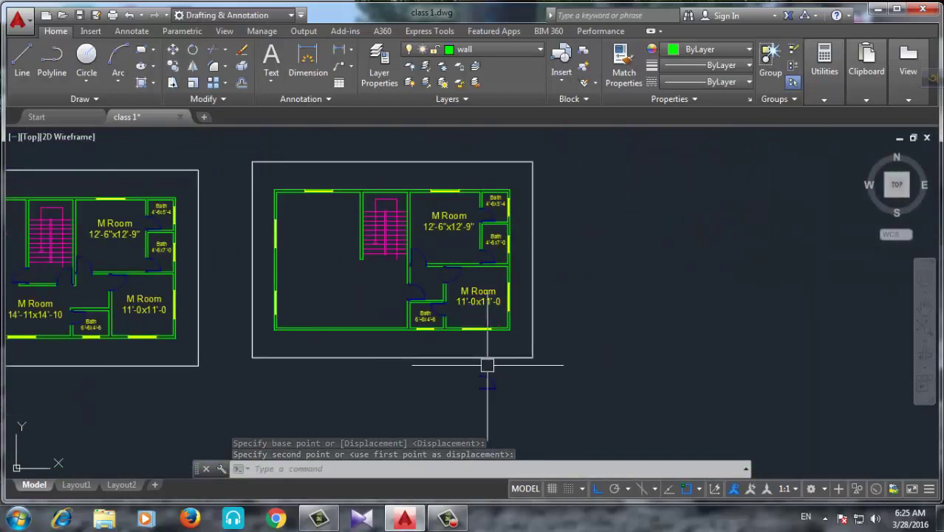
pyautogui.scroll(3, 509, 367)
pyautogui.moveTo(509, 367); pyautogui.dragTo(432, 398)
pyautogui.press('Delete')
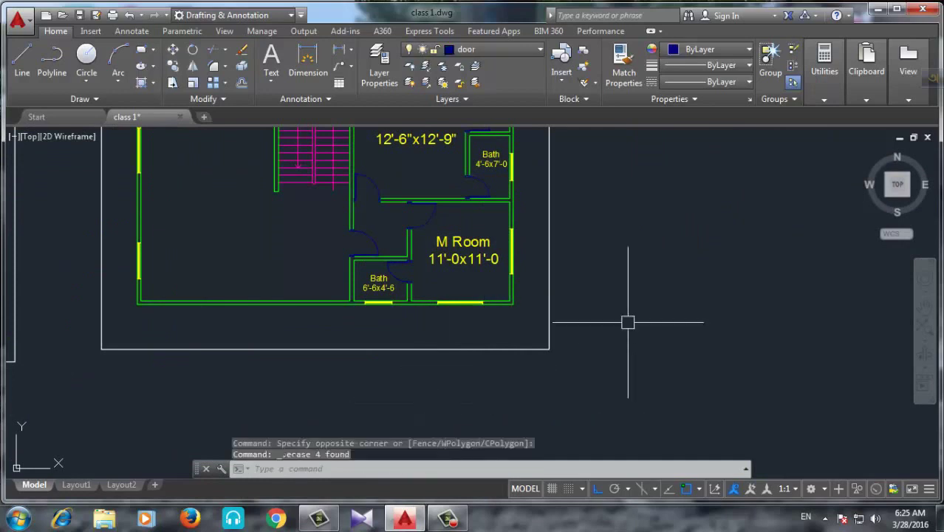
pyautogui.moveTo(310, 283); pyautogui.dragTo(483, 352, button='middle')
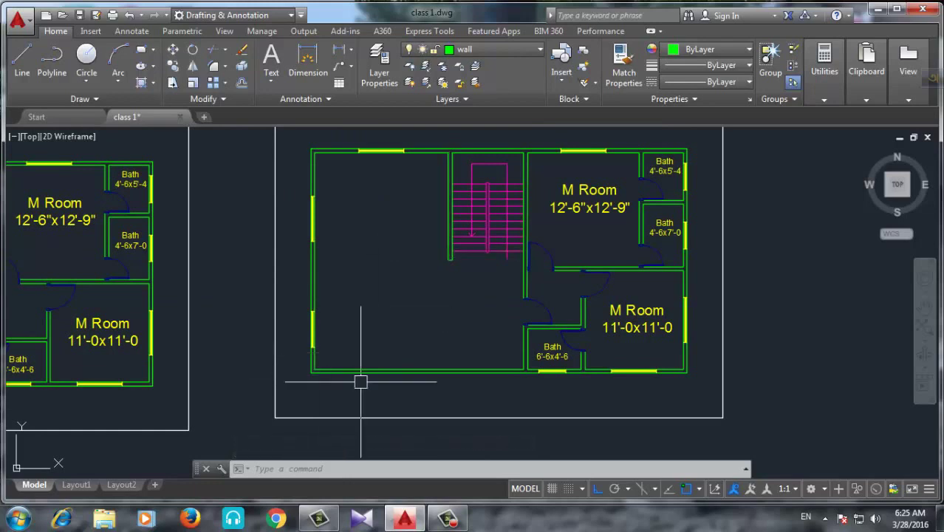
# Join the two lower wall segments left of the Bath into a single line.
pyautogui.scroll(2, 361, 382)
pyautogui.moveTo(360, 381); pyautogui.dragTo(348, 283, button='middle')
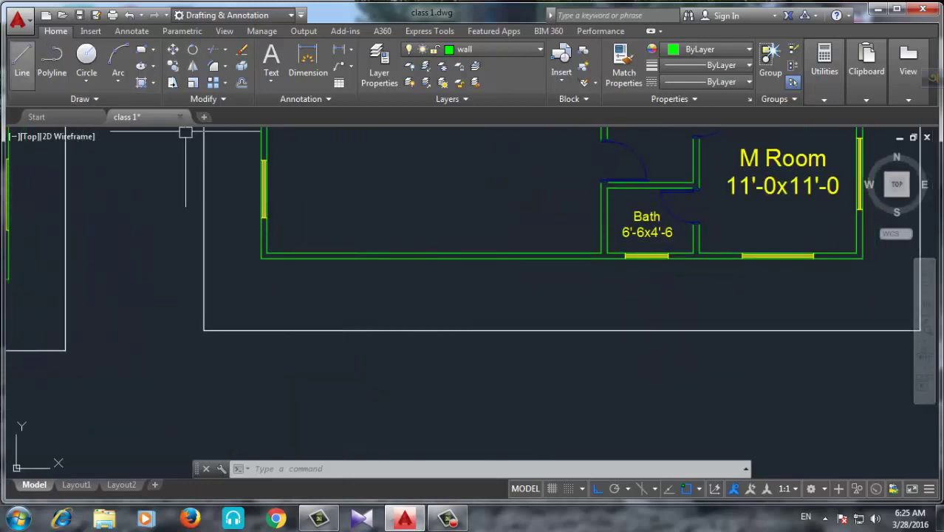
pyautogui.press('Return')
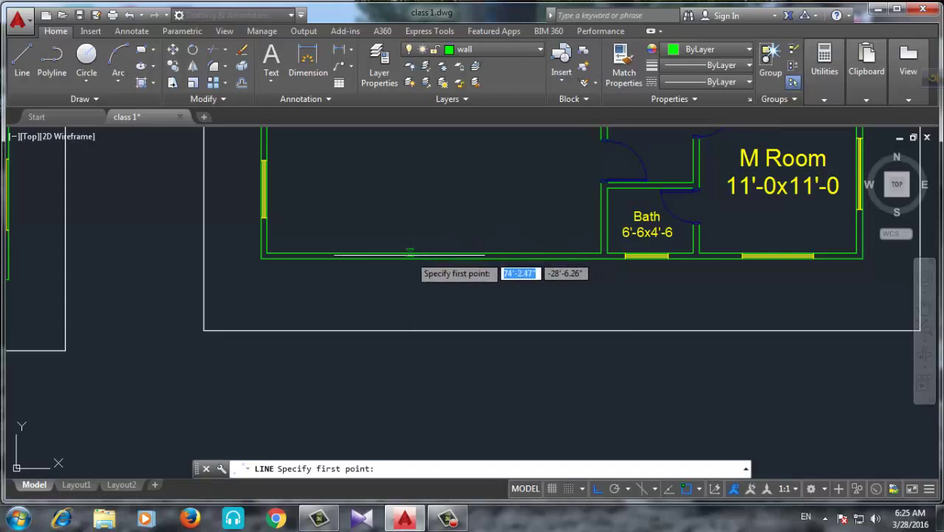
pyautogui.click(489, 254)
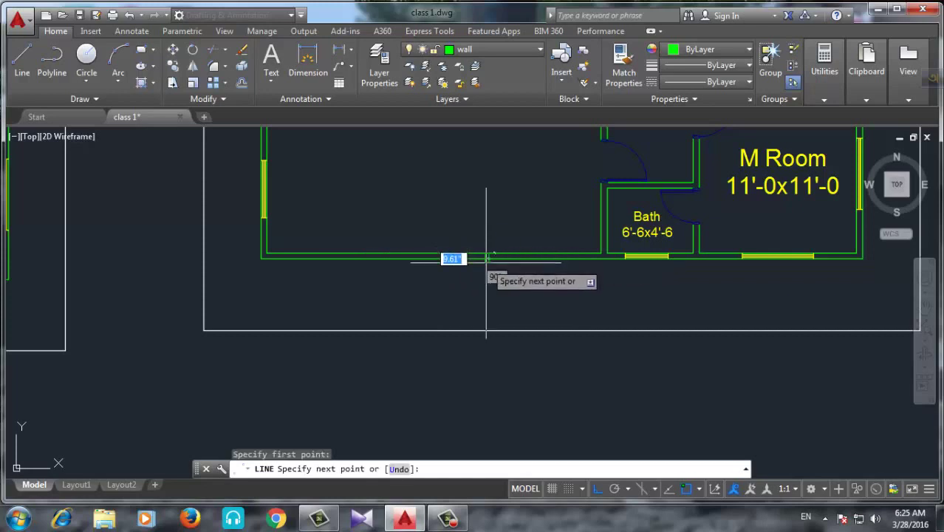
pyautogui.scroll(2, 509, 222)
pyautogui.press('Escape')
pyautogui.click(443, 277)
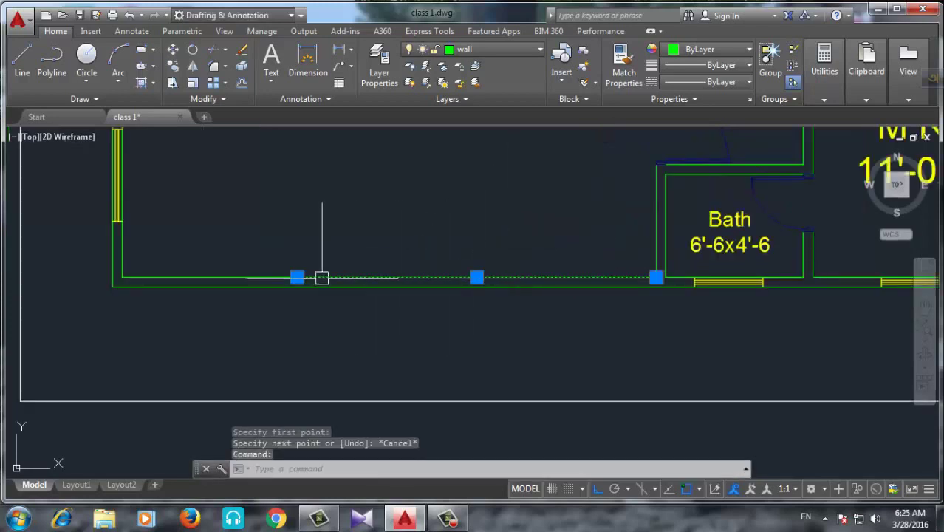
pyautogui.click(243, 276)
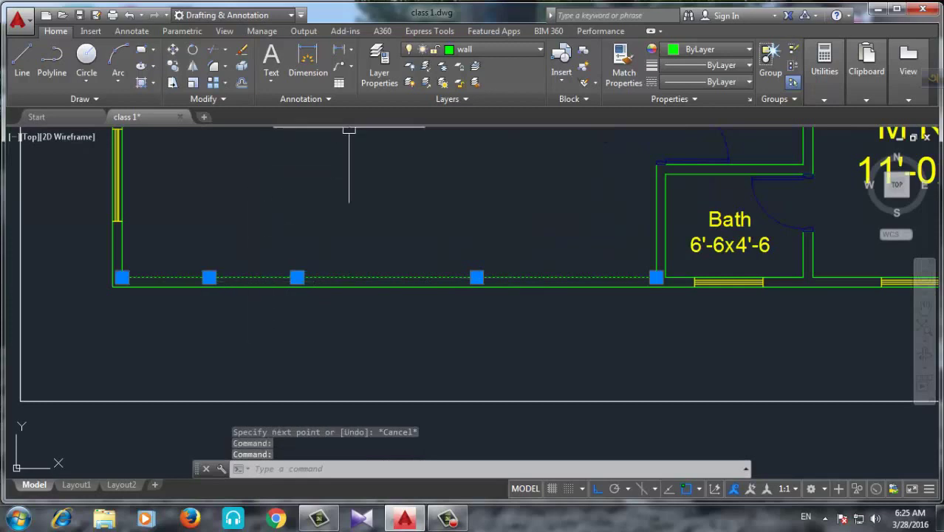
pyautogui.click(325, 98)
pyautogui.click(207, 98)
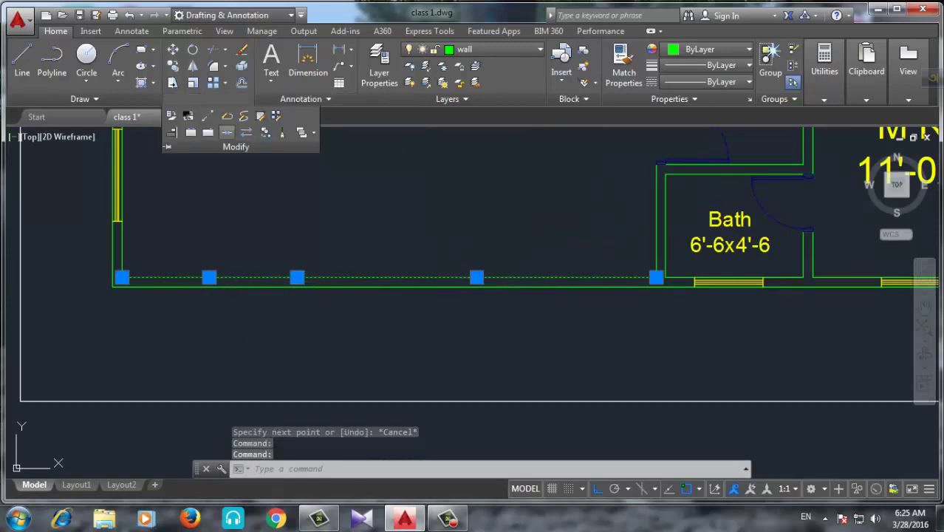
pyautogui.click(226, 132)
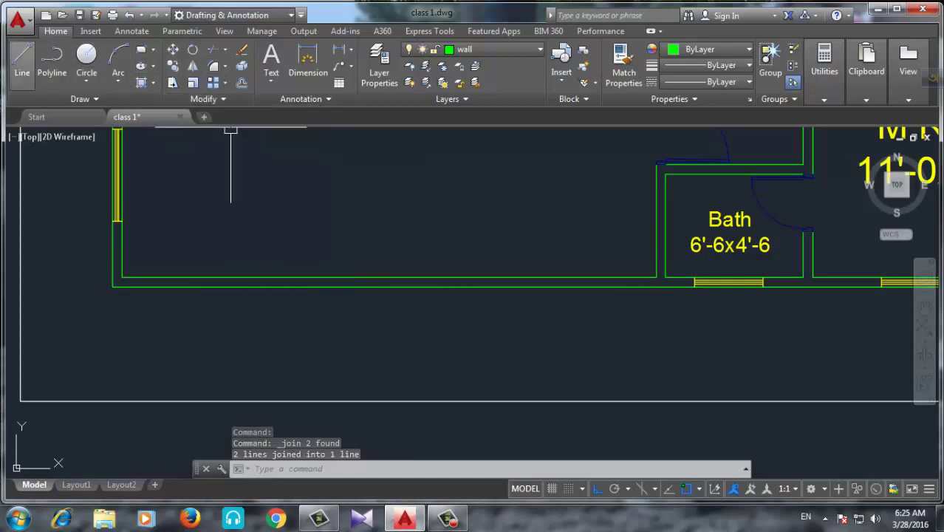
# Draw a short vertical line across the wall at its midpoint.
pyautogui.write('l')
pyautogui.press('Return')
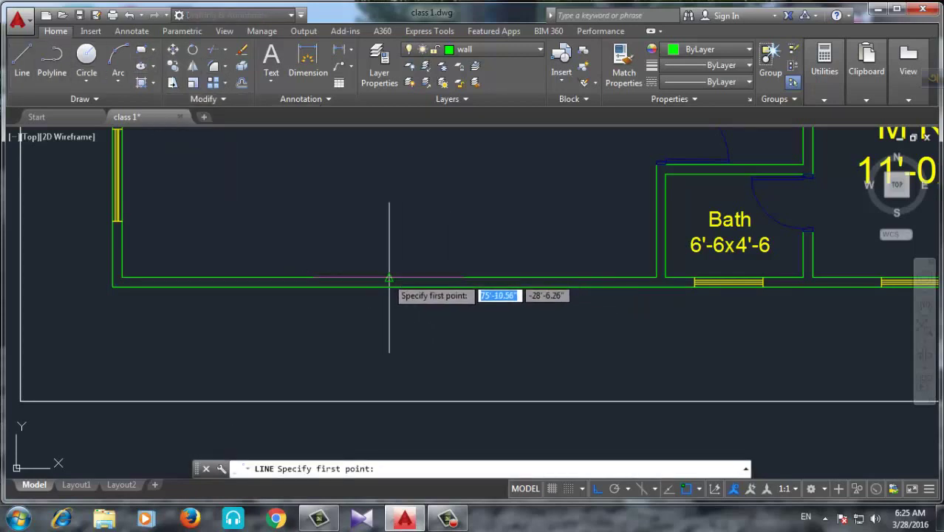
pyautogui.click(389, 279)
pyautogui.click(384, 290)
pyautogui.press('Return')
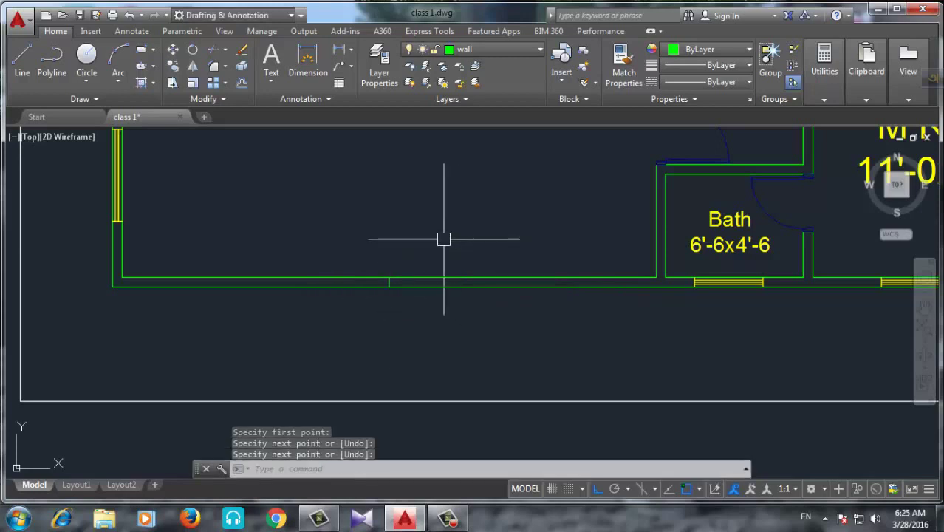
pyautogui.write('O')
# Offset the short vertical line 3'-6 to both the right and left.
pyautogui.press('Return')
pyautogui.write("3'-6")
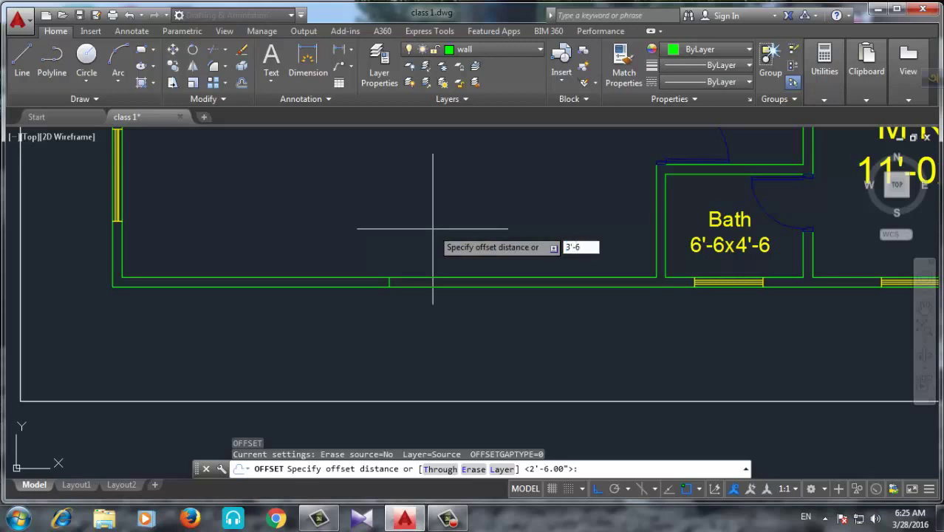
pyautogui.press('Return')
pyautogui.scroll(5, 400, 282)
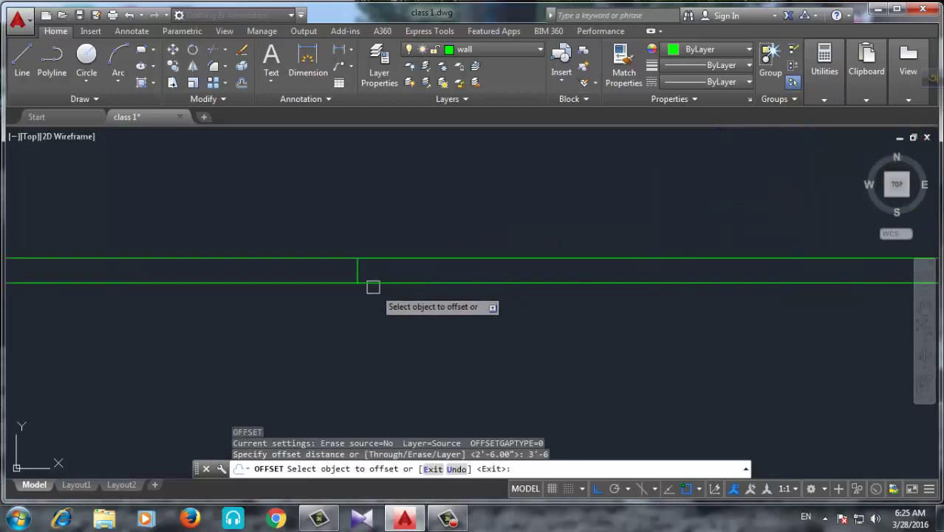
pyautogui.click(357, 270)
pyautogui.click(477, 316)
pyautogui.click(359, 269)
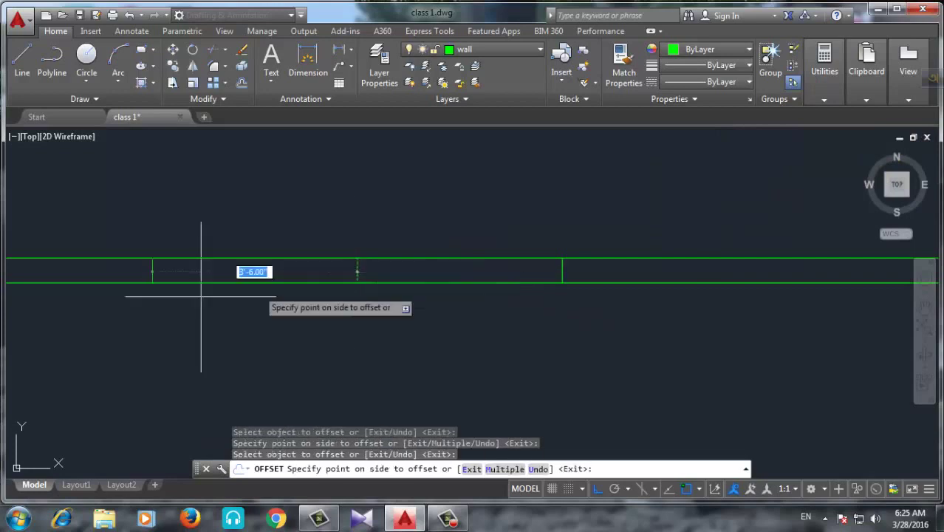
pyautogui.click(200, 264)
pyautogui.scroll(-4, 425, 303)
pyautogui.press('Return')
# Erase the middle vertical line and start TRIM using all objects as cutting edges.
pyautogui.click(367, 260)
pyautogui.click(415, 329)
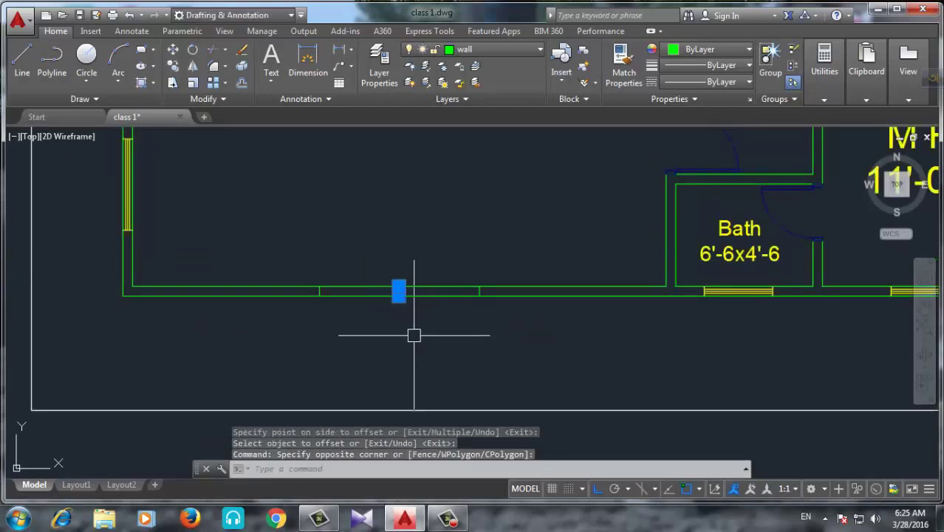
pyautogui.press('Delete')
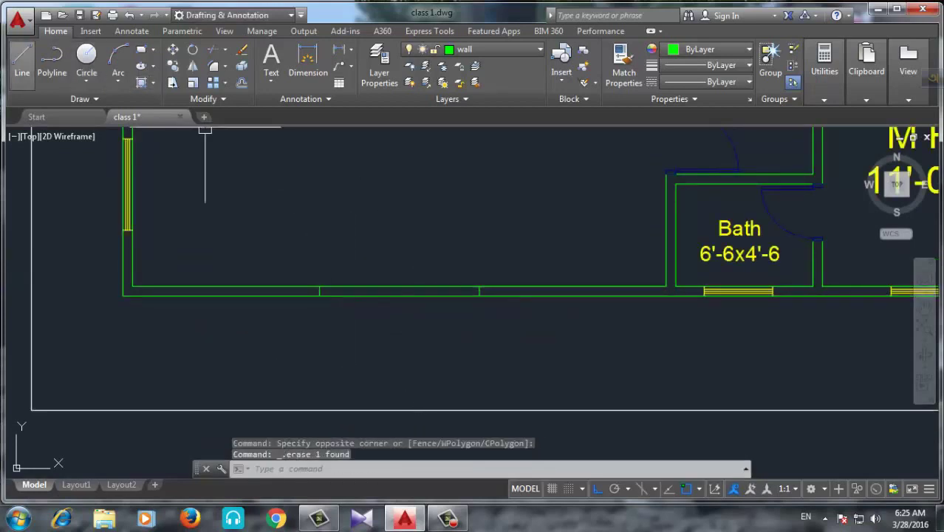
pyautogui.click(22, 59)
pyautogui.click(212, 49)
pyautogui.press('Return')
# Trim away the wall between the two short lines to open the doorway.
pyautogui.moveTo(403, 228); pyautogui.dragTo(362, 334)
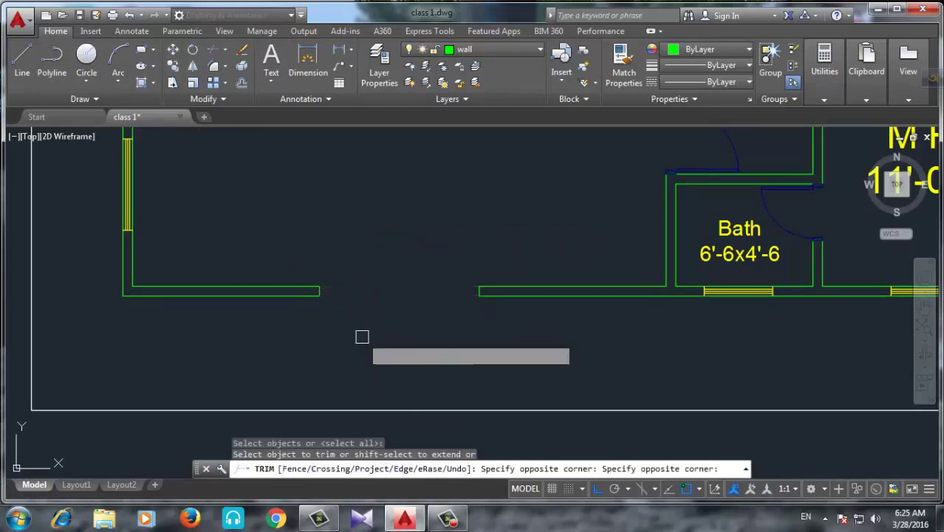
pyautogui.scroll(-4, 361, 333)
pyautogui.scroll(2, 377, 314)
pyautogui.scroll(2, 377, 313)
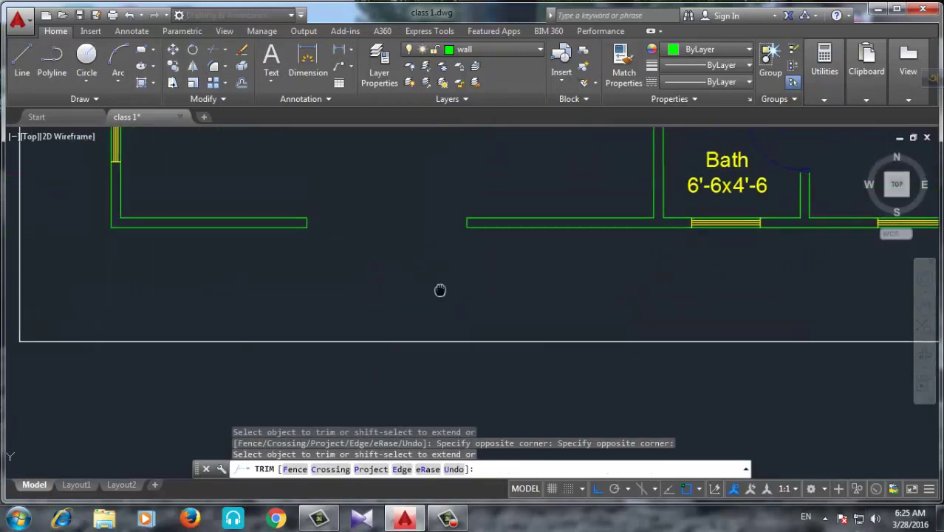
pyautogui.rightClick(397, 252)
pyautogui.click(429, 259)
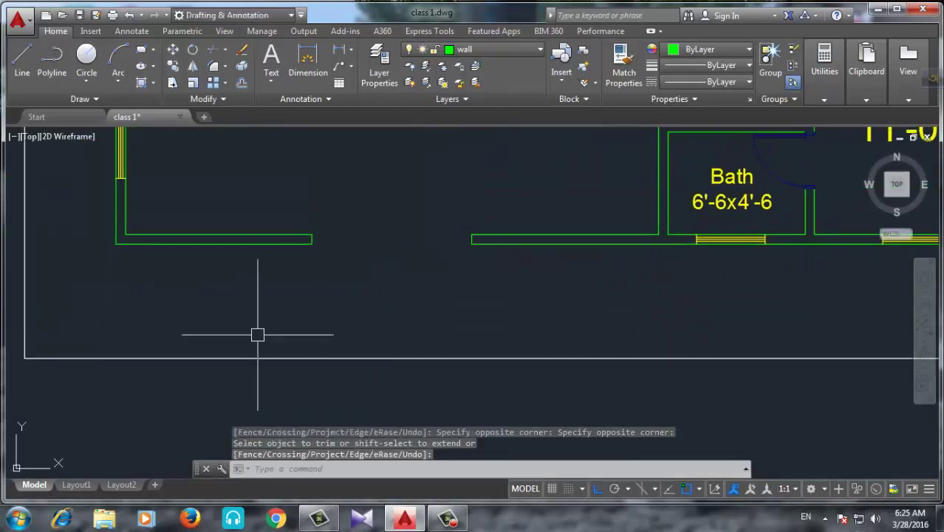
# Draw a 3-point door-swing arc from the opening's left end down to the boundary line.
pyautogui.click(118, 63)
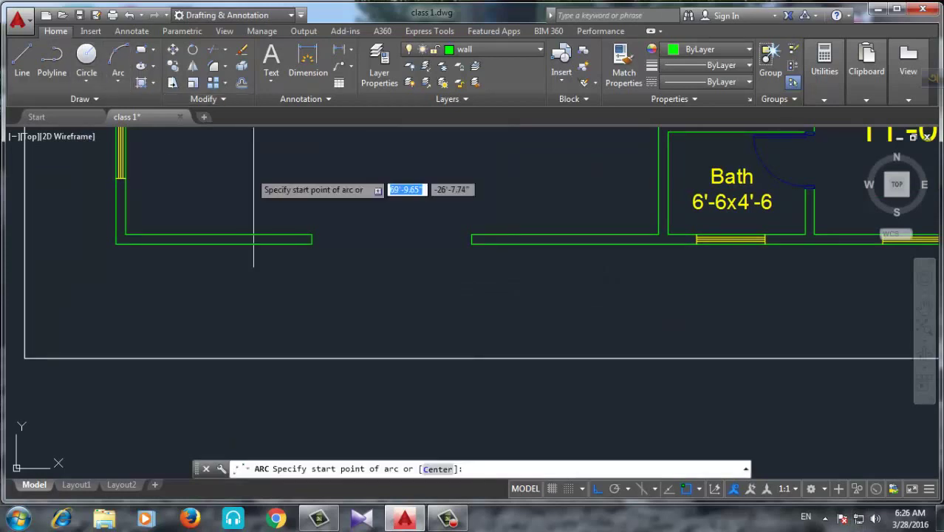
pyautogui.click(312, 243)
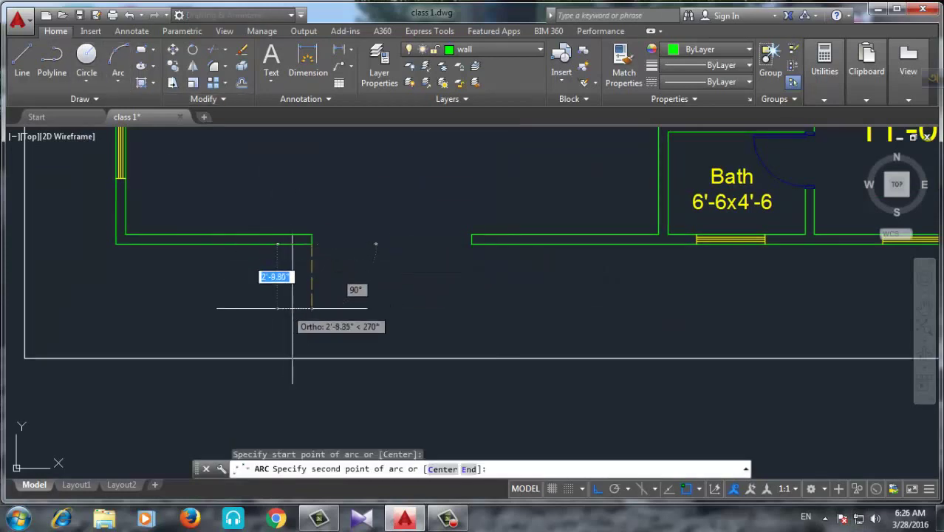
pyautogui.press('F8')
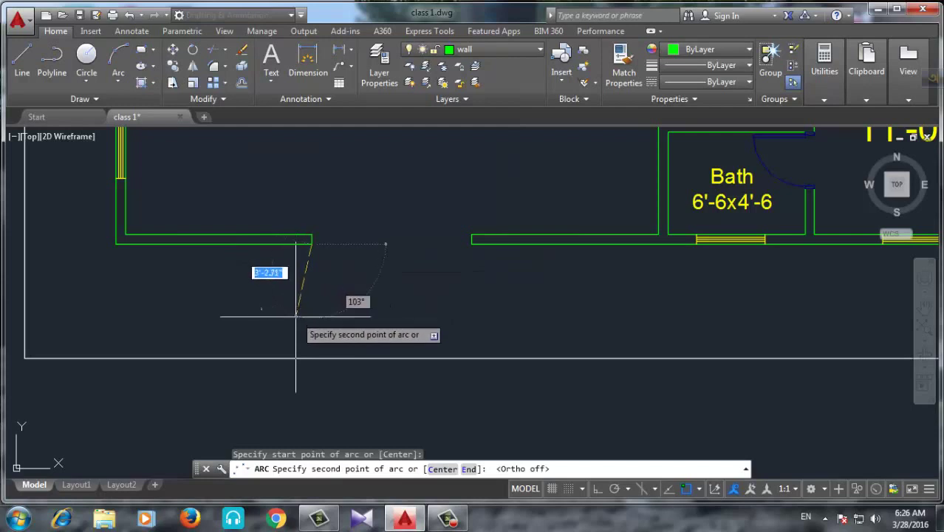
pyautogui.click(307, 323)
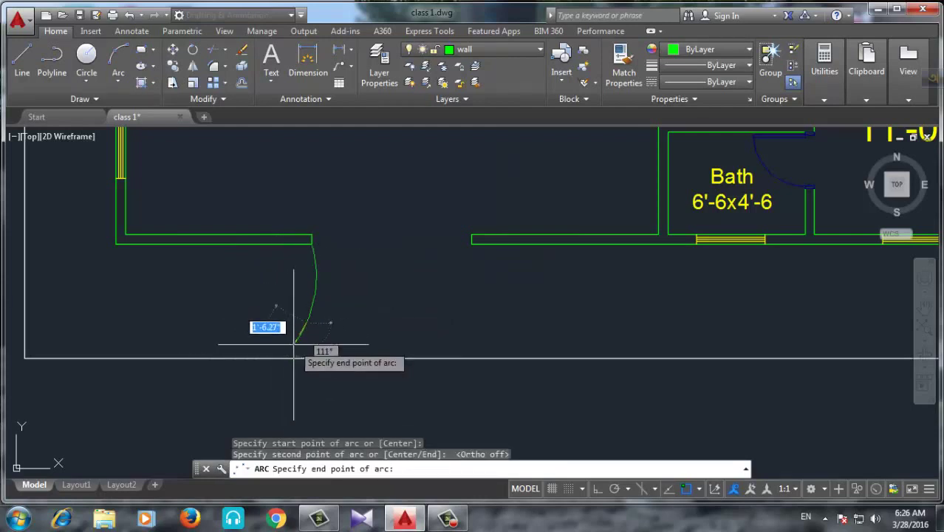
pyautogui.press('Escape')
pyautogui.press('Return')
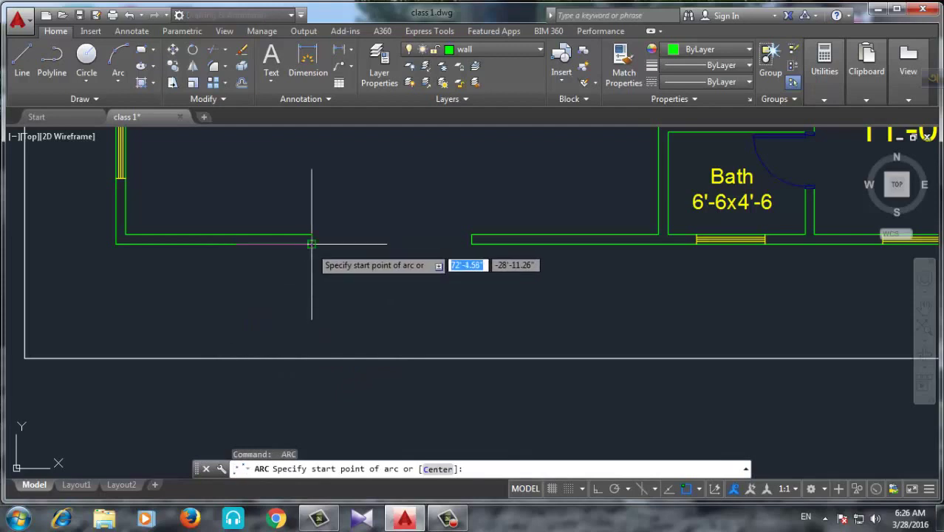
pyautogui.click(312, 243)
pyautogui.click(306, 344)
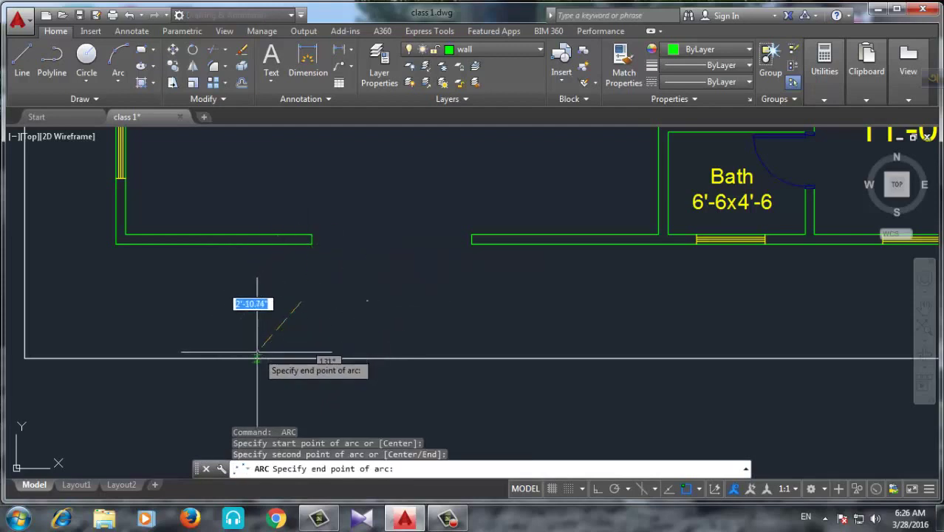
pyautogui.click(265, 357)
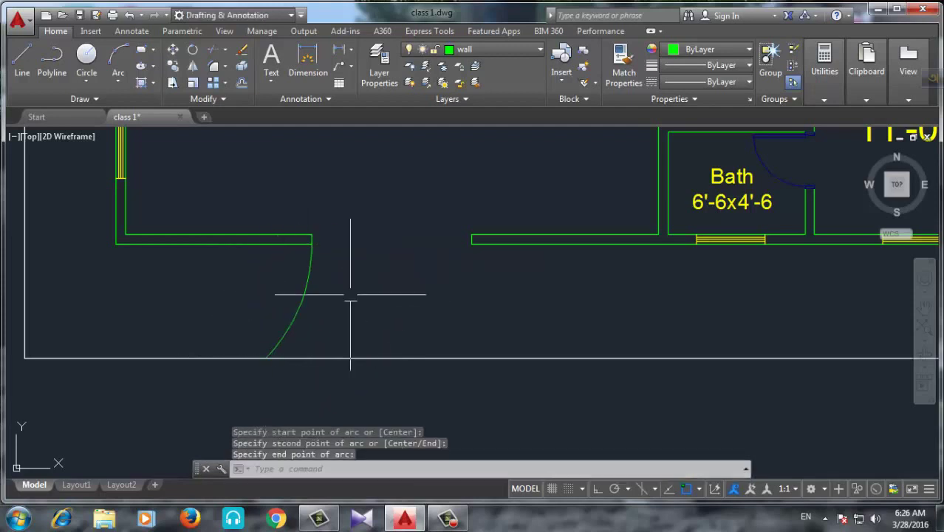
pyautogui.scroll(-2, 453, 303)
pyautogui.scroll(2, 380, 295)
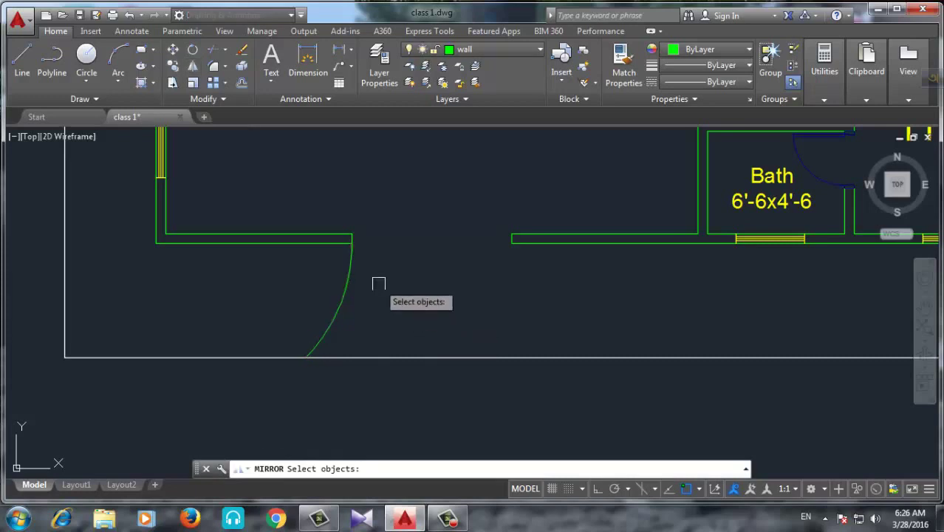
# Mirror the door arc about a vertical line through the opening's centre, keeping the original.
pyautogui.moveTo(387, 244); pyautogui.dragTo(268, 359)
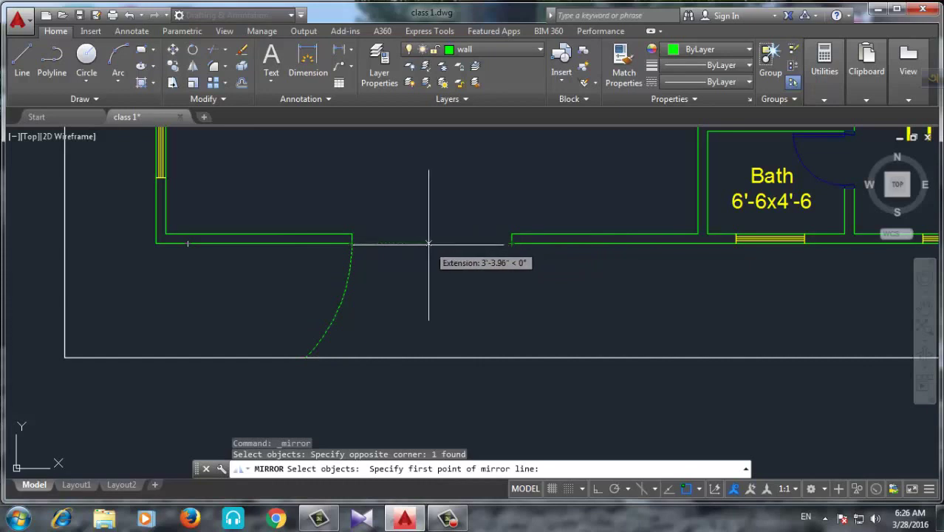
pyautogui.click(427, 243)
pyautogui.press('F8')
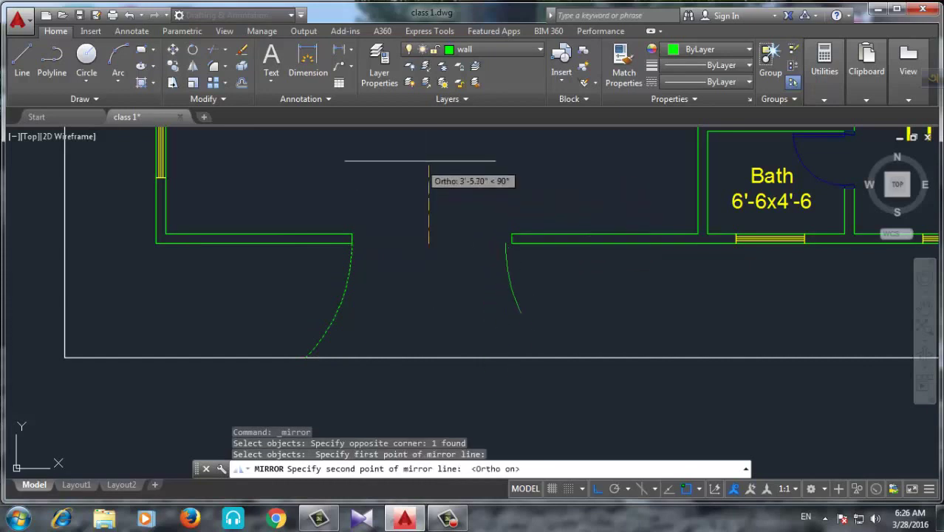
pyautogui.click(418, 157)
pyautogui.click(450, 208)
# Move the mirrored arc so its top end snaps to the opening's right wall end.
pyautogui.click(598, 210)
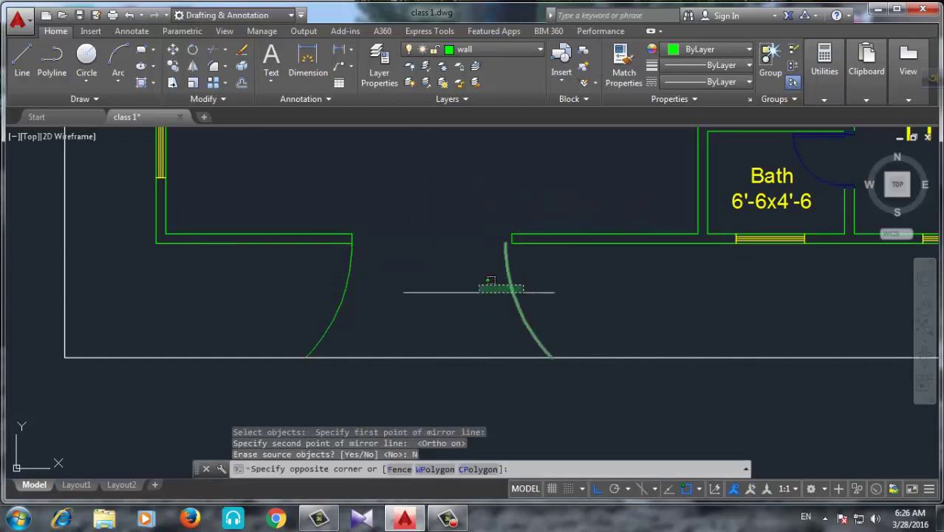
pyautogui.click(402, 359)
pyautogui.write('m')
pyautogui.press('Return')
pyautogui.scroll(4, 462, 220)
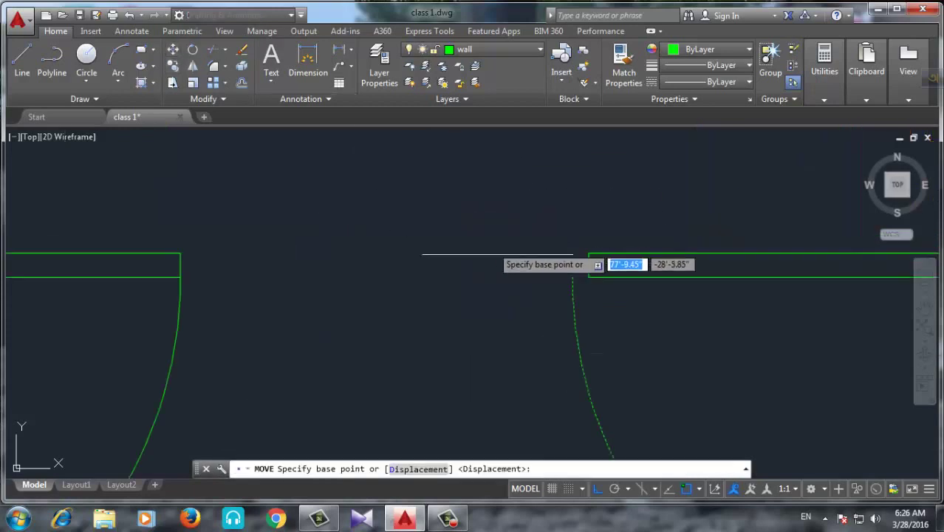
pyautogui.click(572, 277)
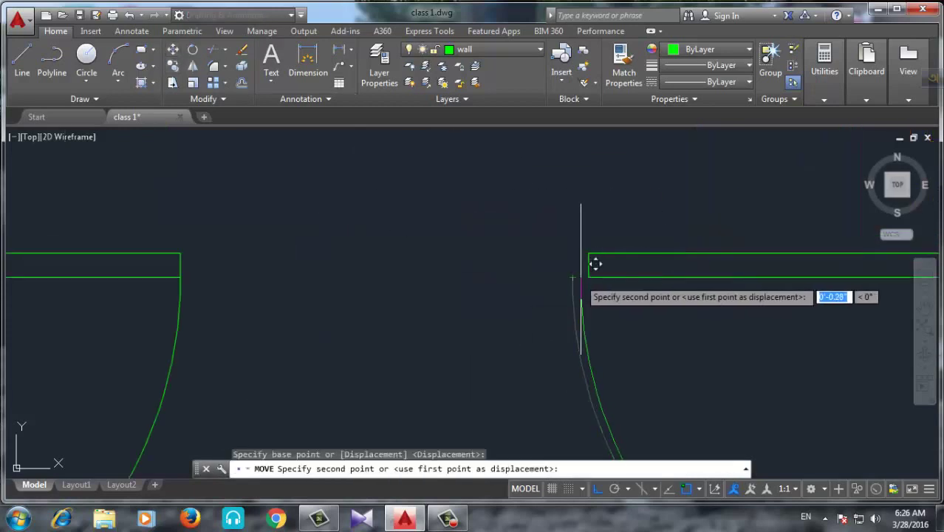
pyautogui.click(588, 277)
# Cancel the unfinished move at the double-door entrance and start the Line tool.
pyautogui.scroll(-2, 484, 292)
pyautogui.scroll(-2, 488, 251)
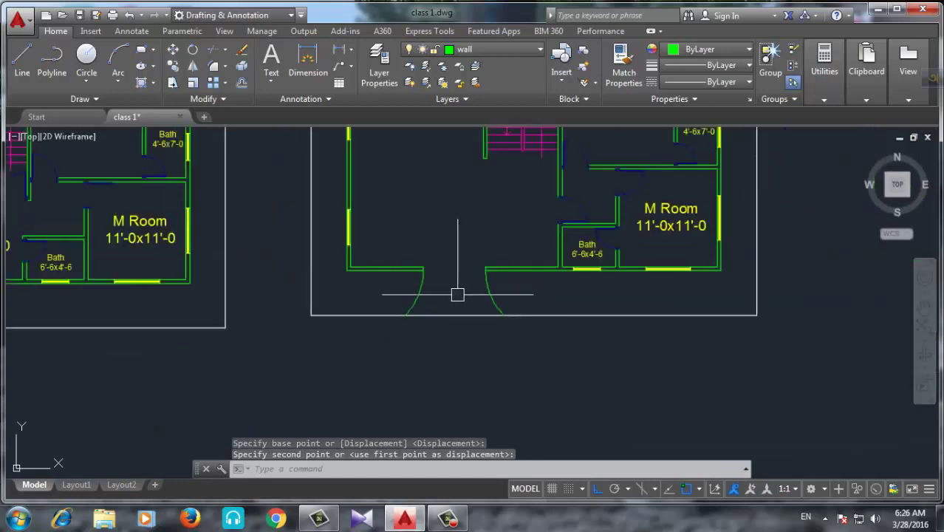
pyautogui.scroll(-2, 455, 295)
pyautogui.scroll(4, 443, 288)
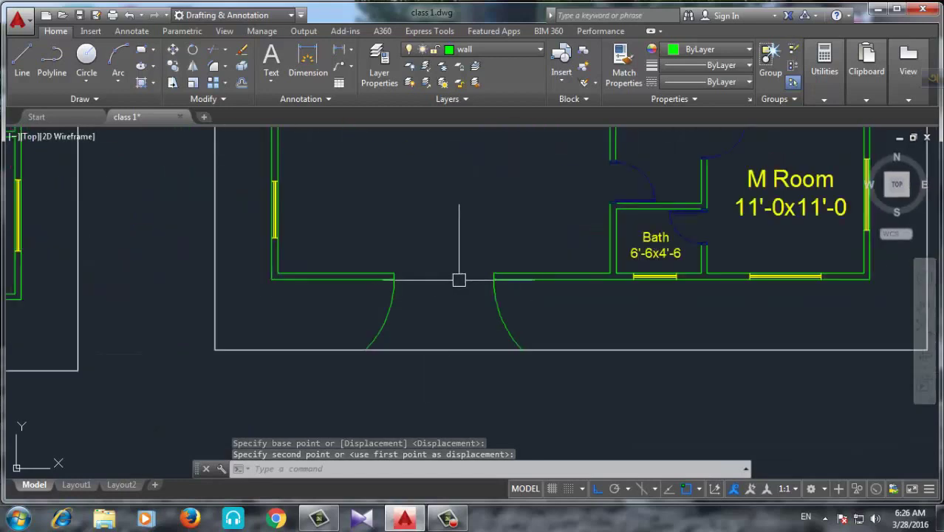
pyautogui.press('Escape')
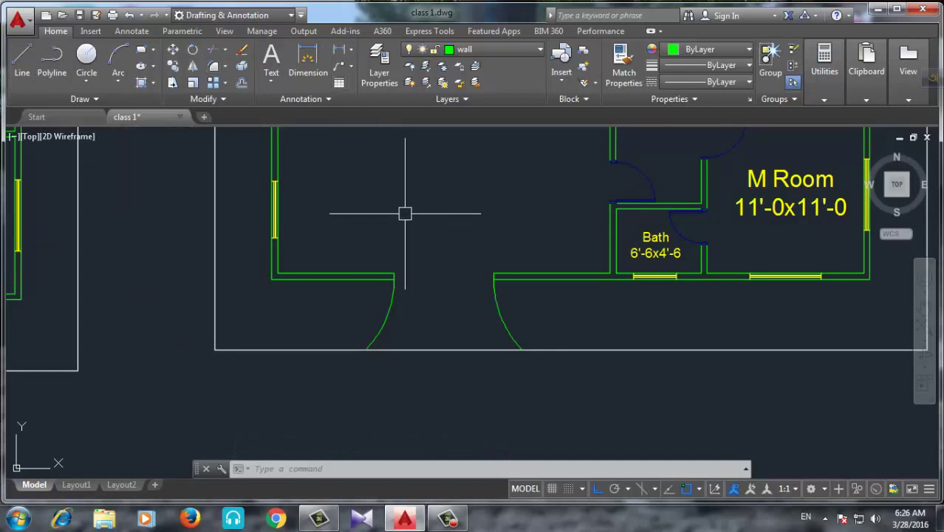
pyautogui.click(22, 63)
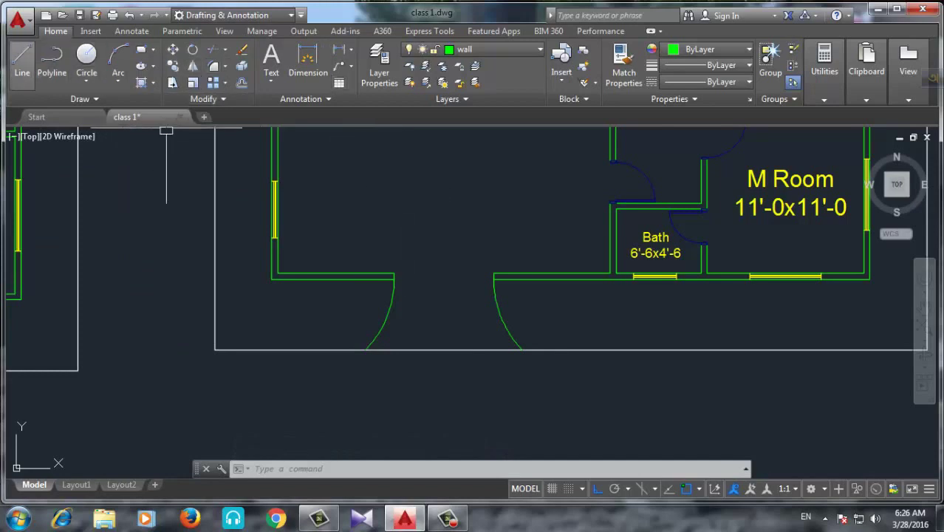
# Draw a threshold line across the entrance from the left door jamb to the right jamb.
pyautogui.scroll(2, 393, 269)
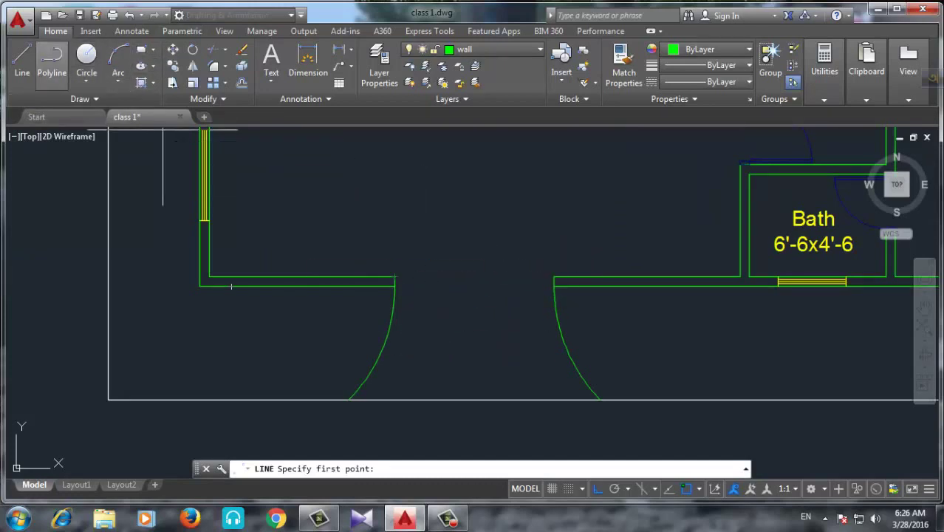
pyautogui.click(22, 61)
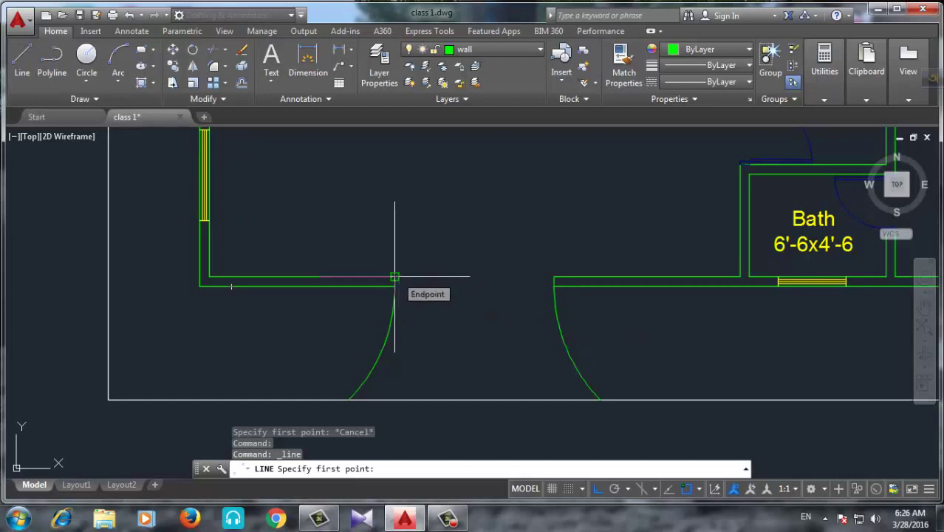
pyautogui.click(395, 277)
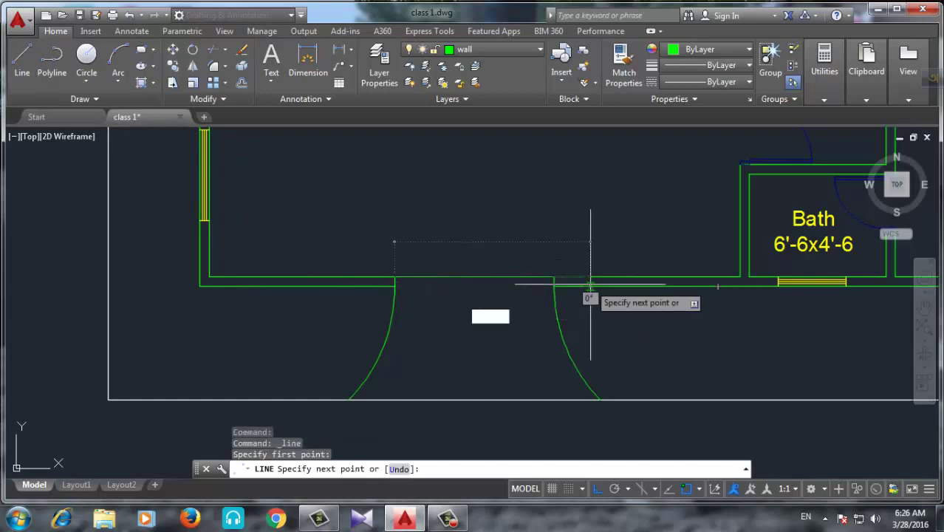
pyautogui.click(554, 277)
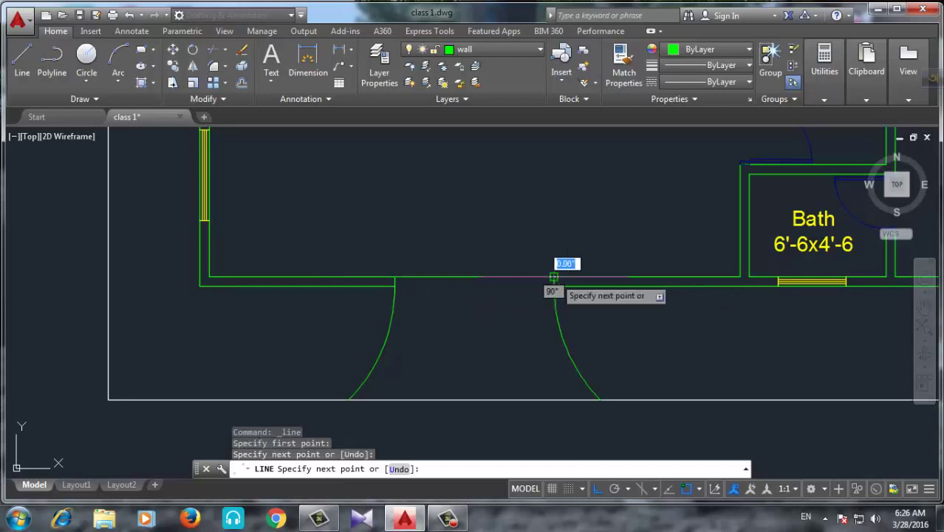
pyautogui.press('Return')
pyautogui.scroll(-2, 292, 283)
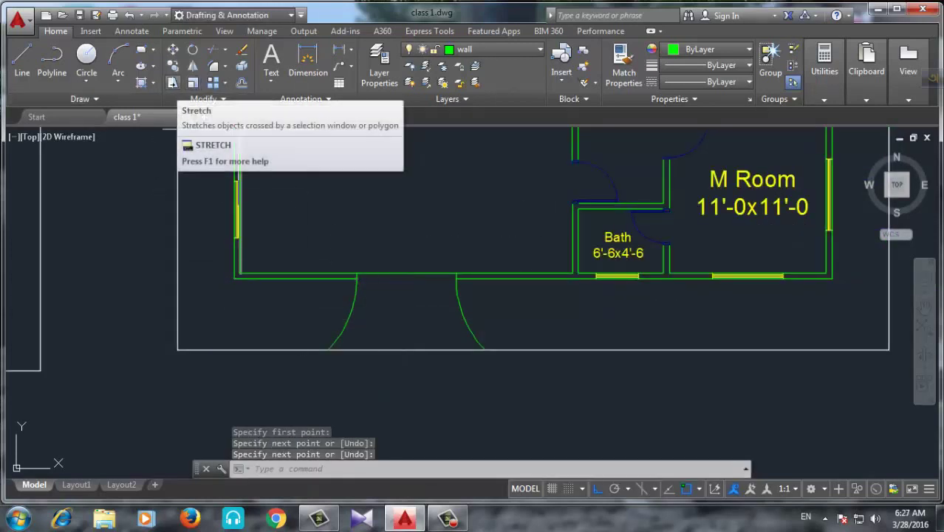
# Create a hatch filling the area between the two door swings.
pyautogui.click(140, 82)
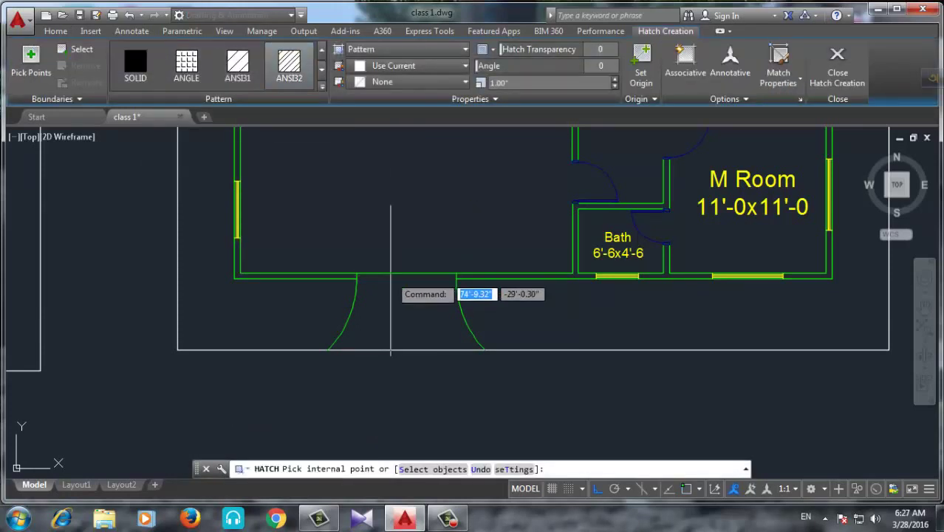
pyautogui.click(435, 310)
pyautogui.press('Return')
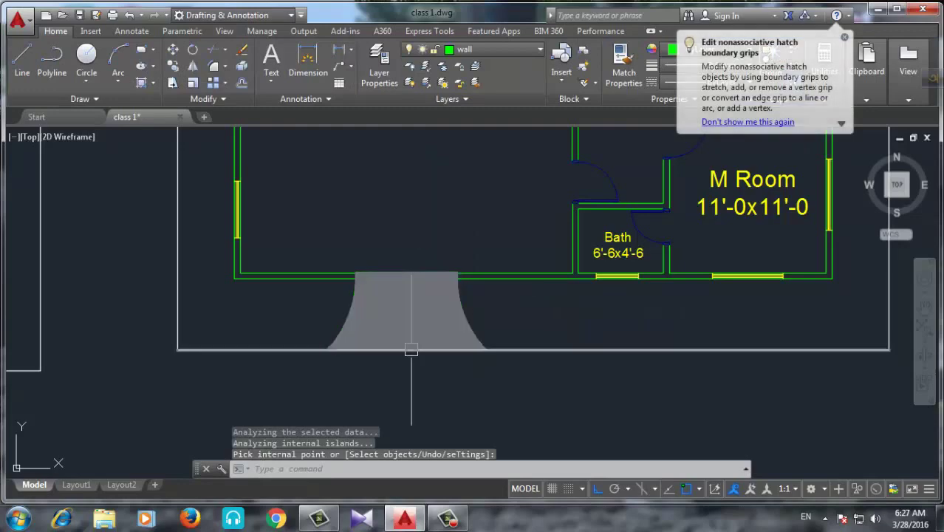
pyautogui.scroll(5, 443, 325)
# Edit the new hatch to Pattern type with scale 10 and angle 315.
pyautogui.click(463, 260)
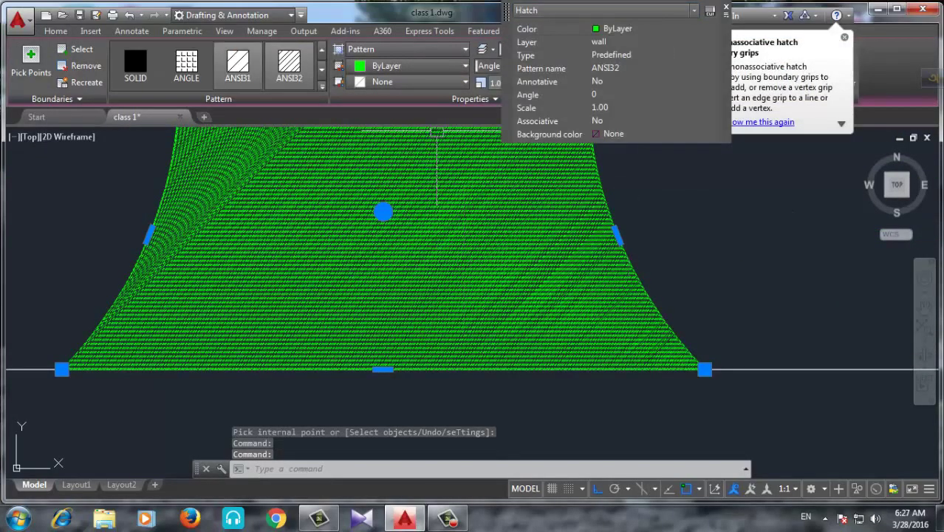
pyautogui.click(399, 48)
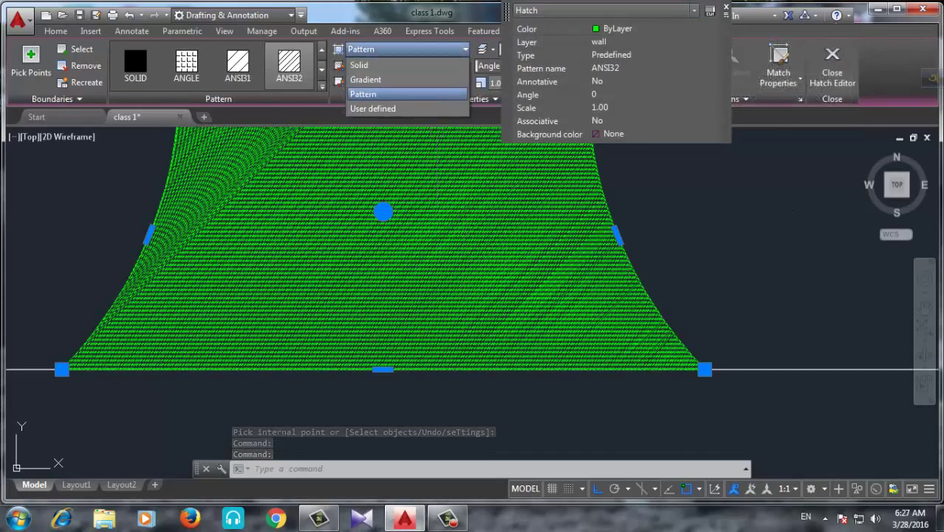
pyautogui.click(377, 96)
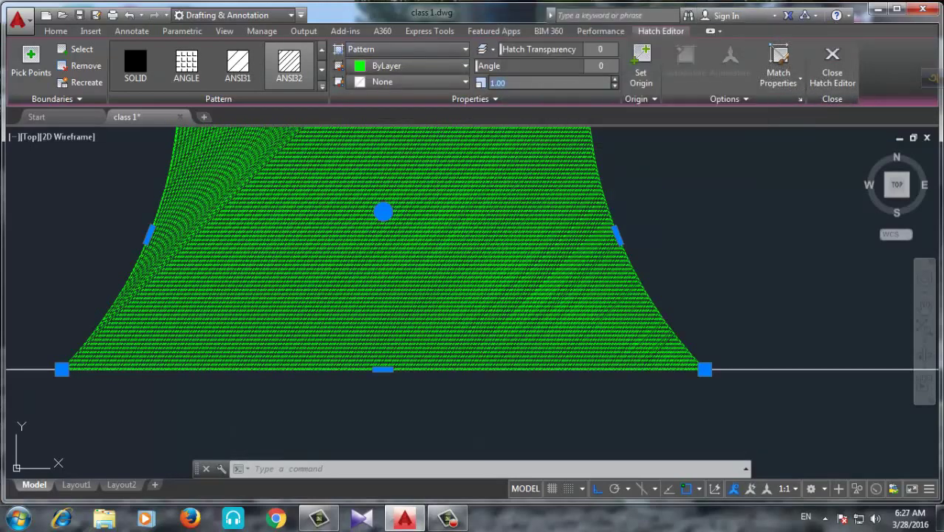
pyautogui.click(532, 82)
pyautogui.write('10')
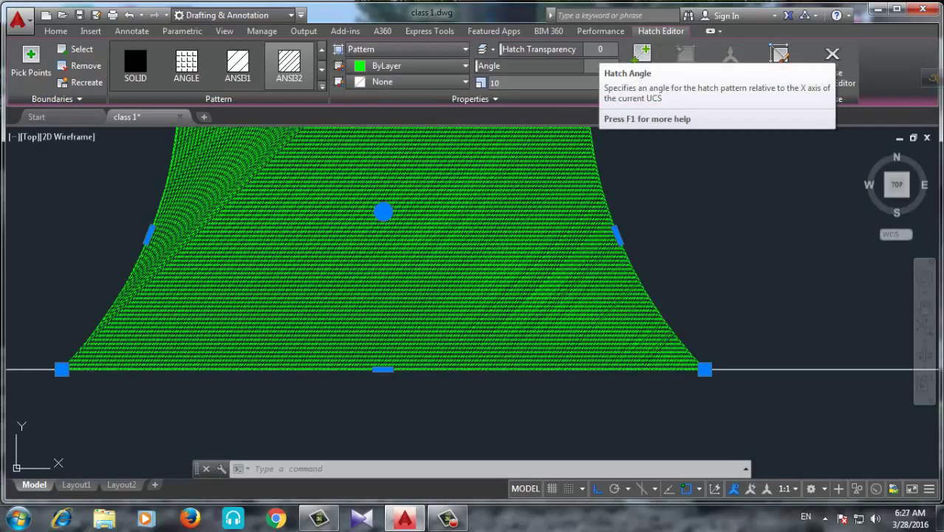
pyautogui.press('Return')
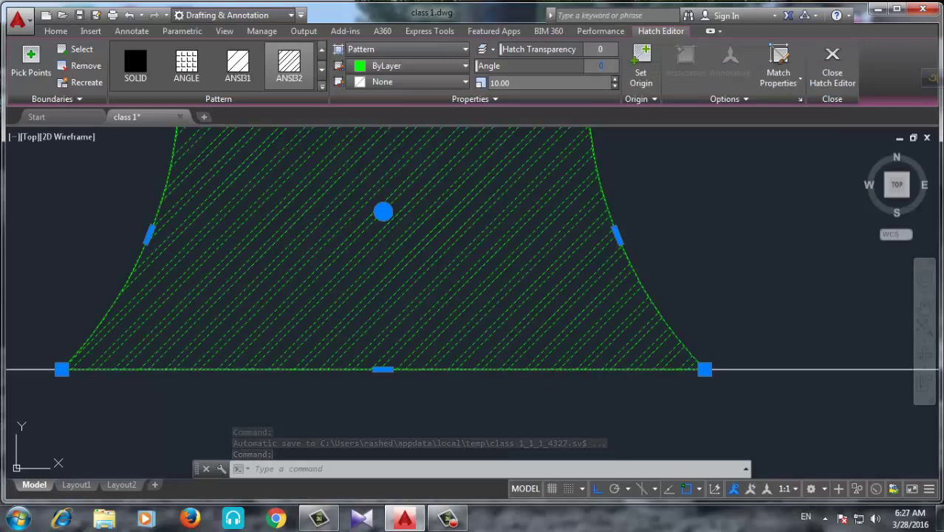
pyautogui.write('45')
pyautogui.press('Return')
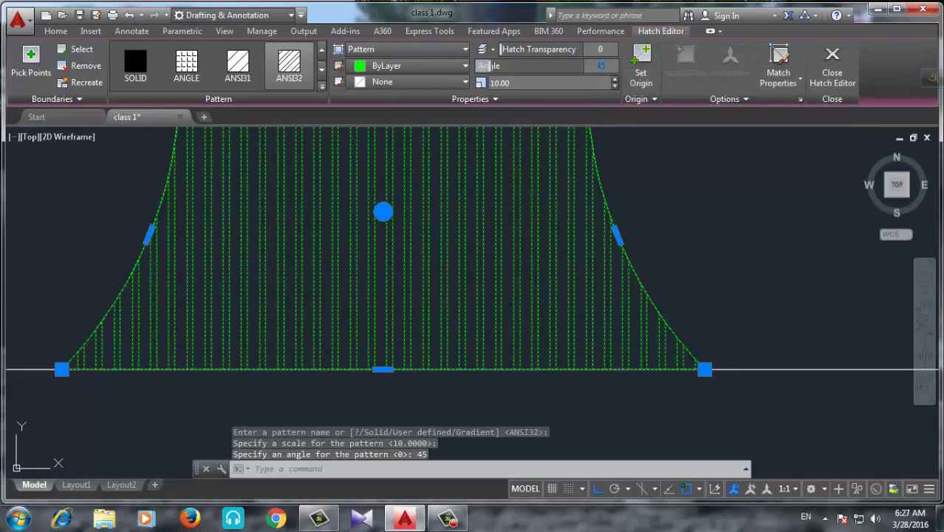
pyautogui.write('90')
pyautogui.press('Return')
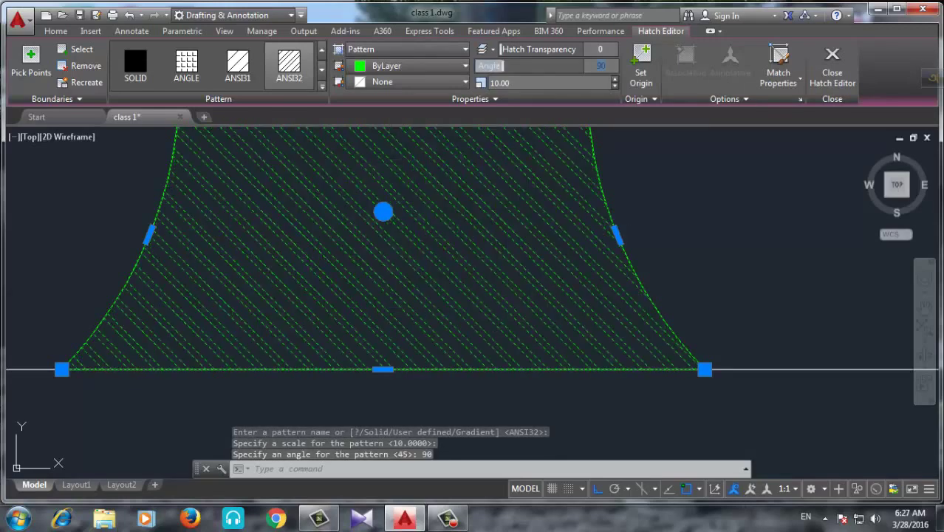
pyautogui.write('315')
pyautogui.press('Return')
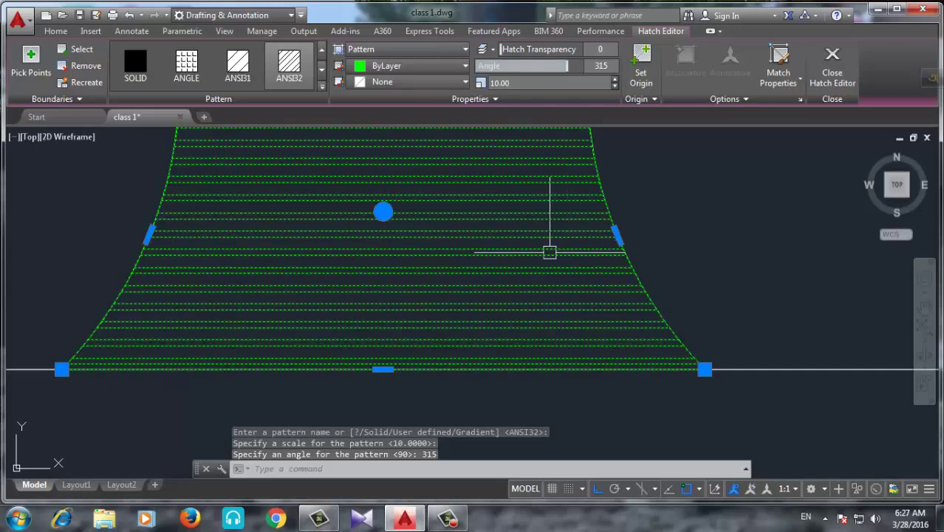
pyautogui.press('Escape')
pyautogui.scroll(-3, 354, 380)
# Zoom and pan to frame the whole copied floor plan with its hatched entrance.
pyautogui.scroll(-2, 347, 385)
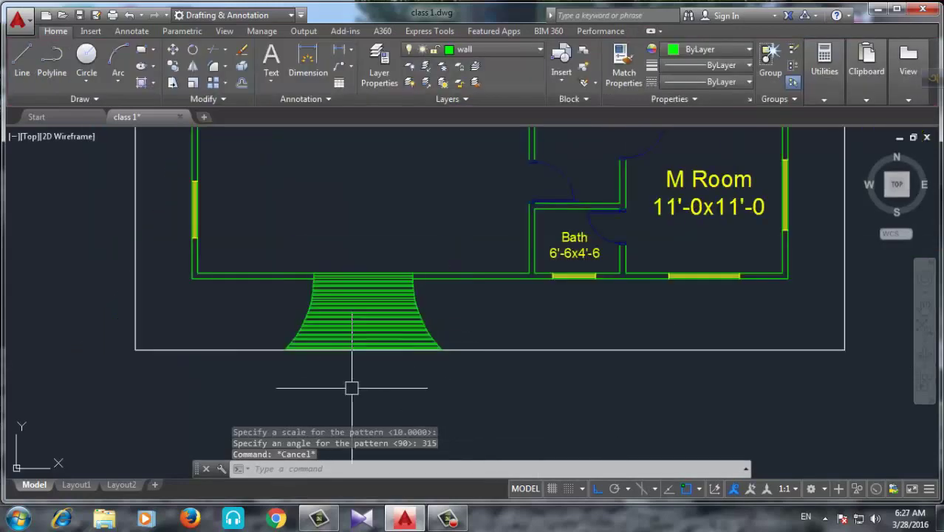
pyautogui.scroll(5, 370, 302)
pyautogui.scroll(-4, 376, 310)
pyautogui.scroll(-2, 391, 358)
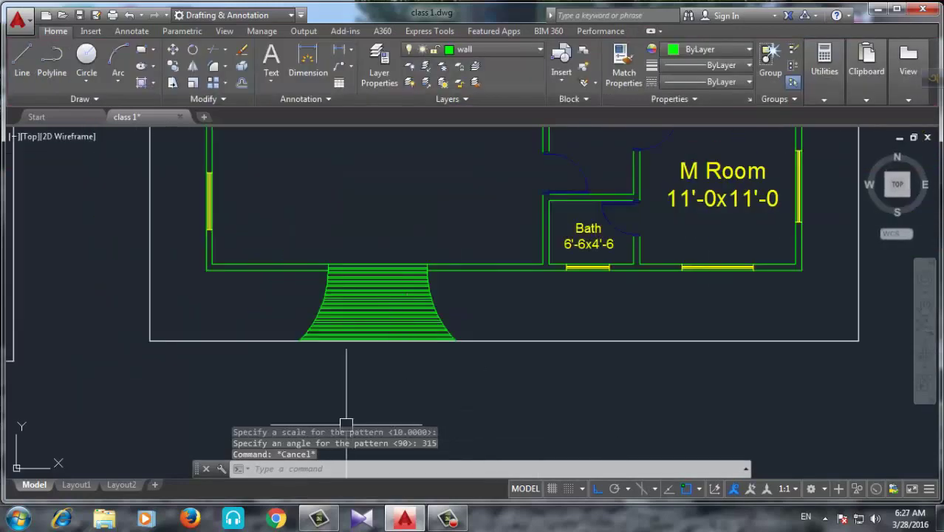
pyautogui.scroll(-4, 345, 425)
pyautogui.scroll(4, 354, 312)
pyautogui.moveTo(369, 337); pyautogui.dragTo(417, 251, button='middle')
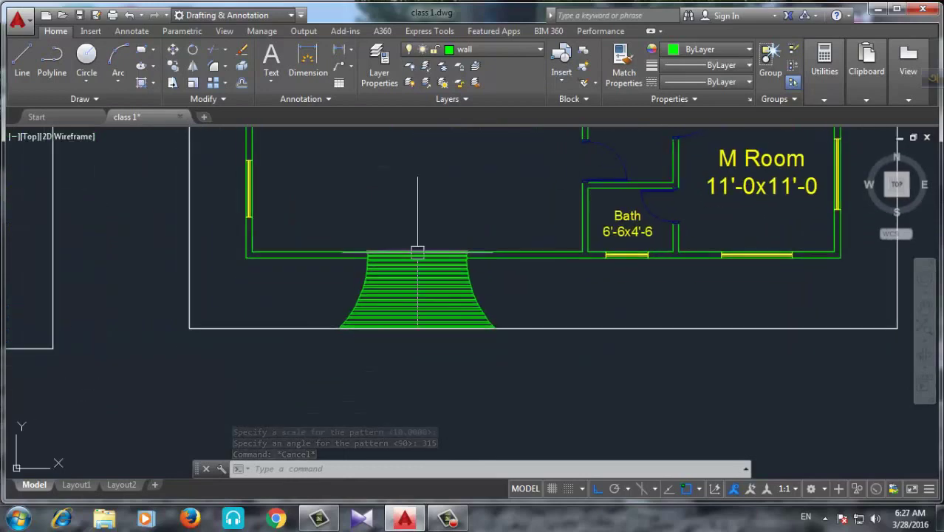
pyautogui.scroll(-3, 386, 312)
pyautogui.scroll(-2, 385, 261)
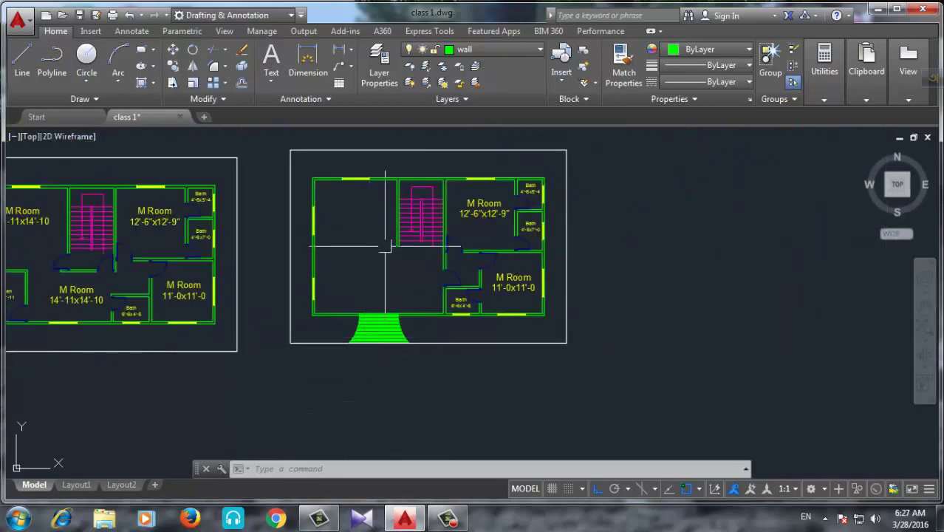
pyautogui.scroll(2, 385, 246)
pyautogui.moveTo(369, 269); pyautogui.dragTo(407, 284, button='middle')
pyautogui.scroll(-2, 537, 316)
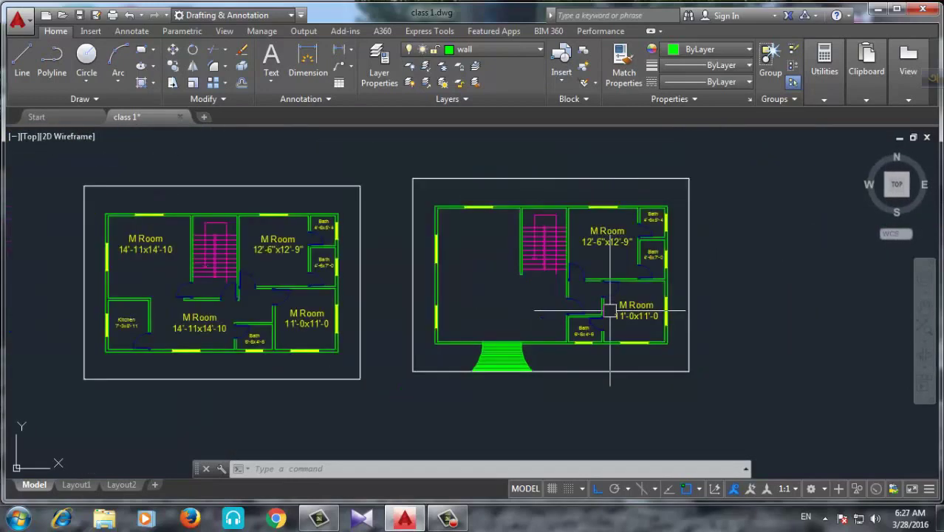
pyautogui.scroll(2, 509, 293)
pyautogui.moveTo(586, 304); pyautogui.dragTo(461, 305, button='middle')
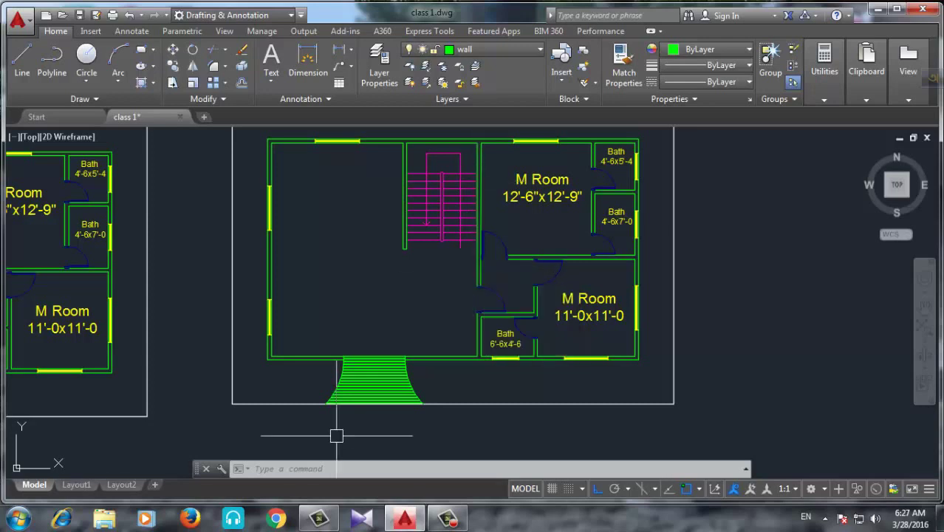
# Open the tool palettes with TP and browse the sample tabs, ending on Architectural.
pyautogui.write('TP')
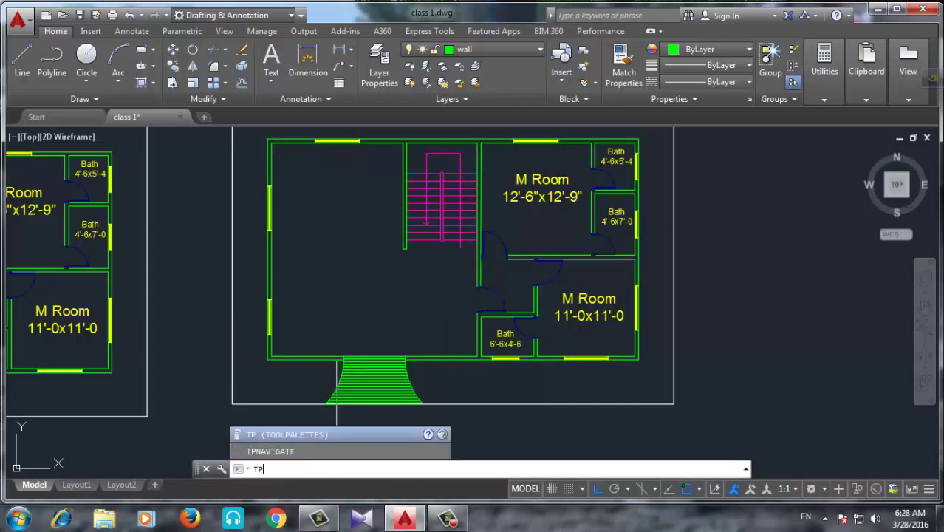
pyautogui.press('Return')
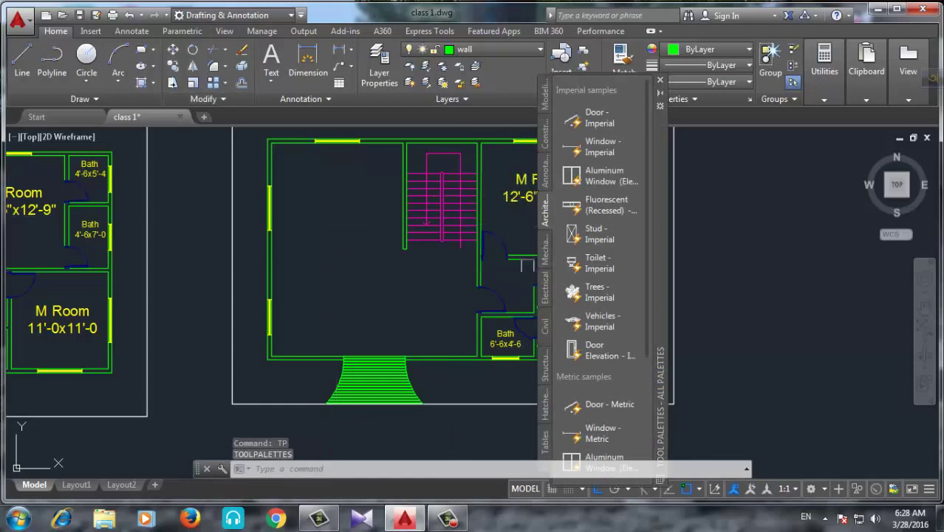
pyautogui.click(545, 249)
pyautogui.click(545, 211)
pyautogui.click(545, 173)
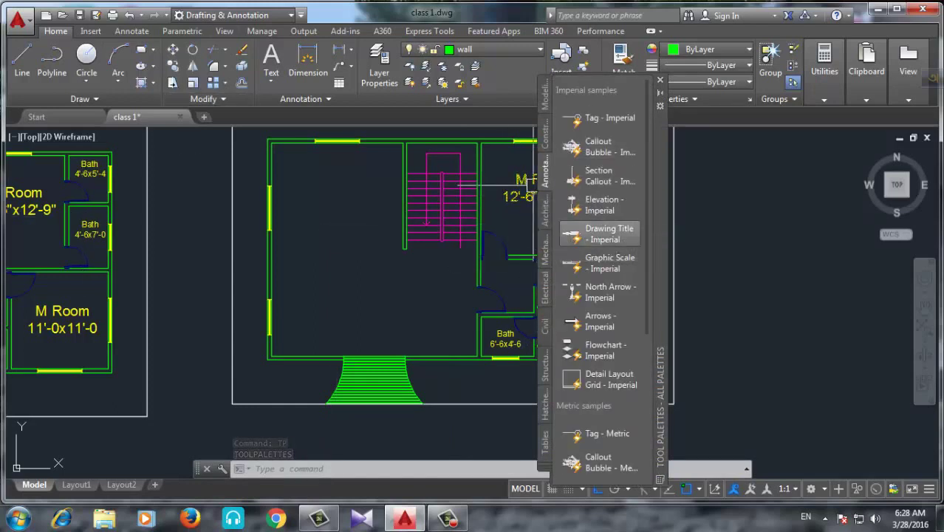
pyautogui.click(545, 287)
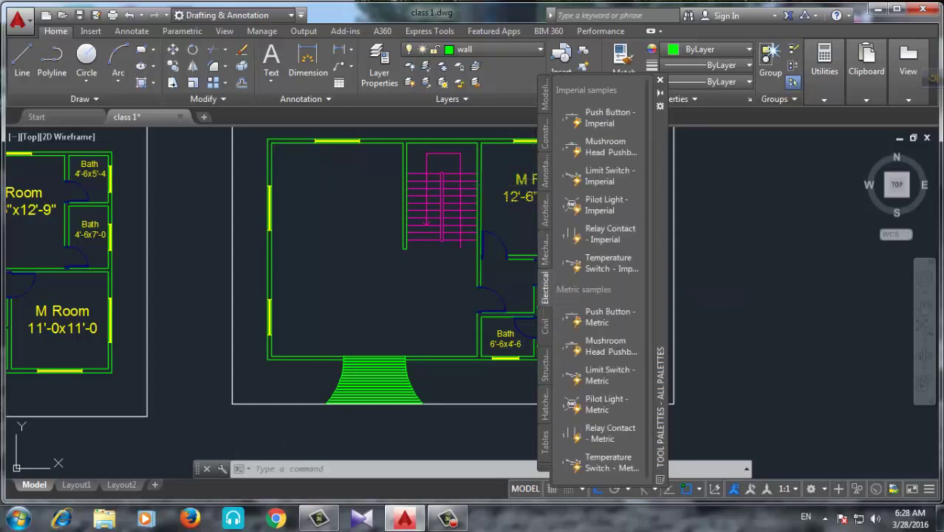
pyautogui.click(545, 325)
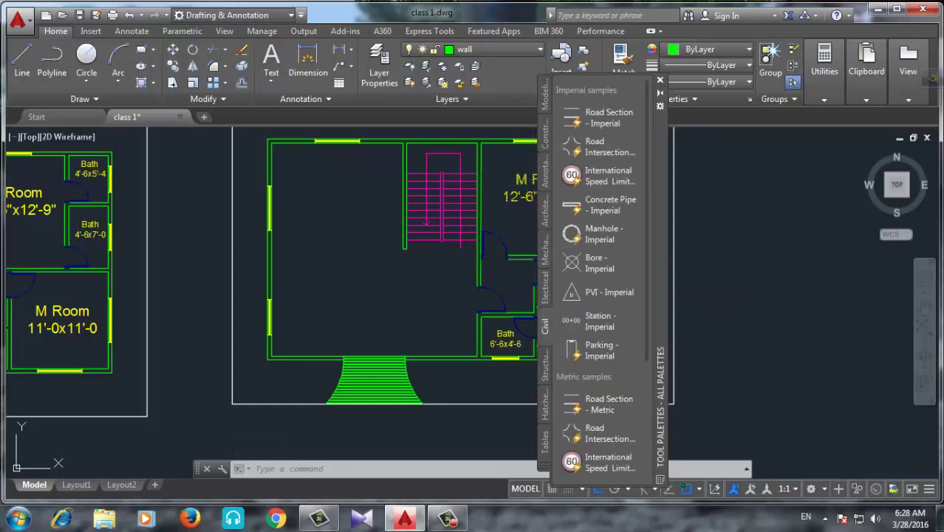
pyautogui.click(545, 287)
pyautogui.click(545, 251)
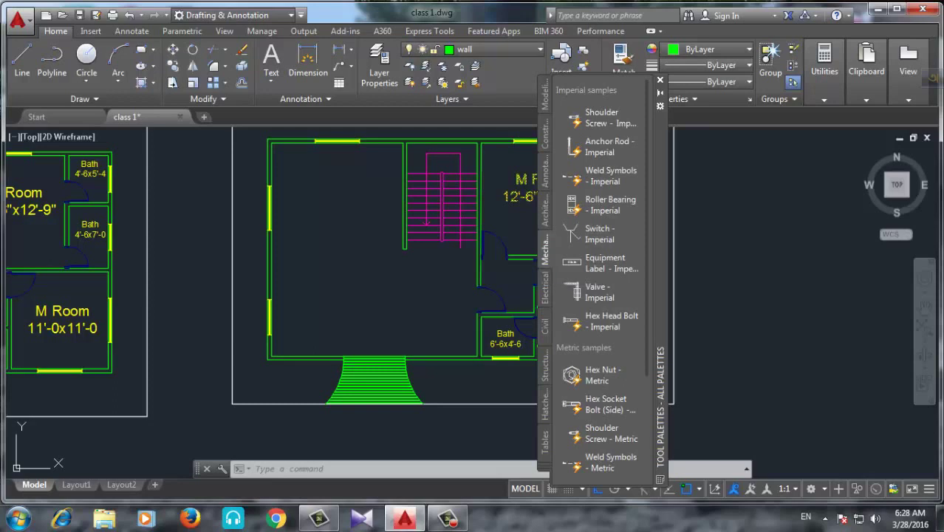
pyautogui.click(545, 213)
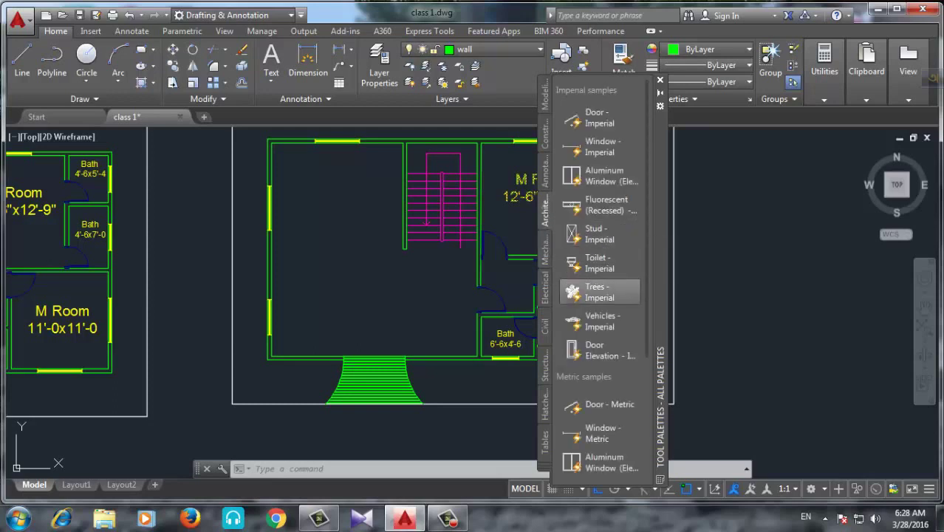
# Insert the Vehicles - Imperial car block into the copied plan's left room.
pyautogui.click(600, 320)
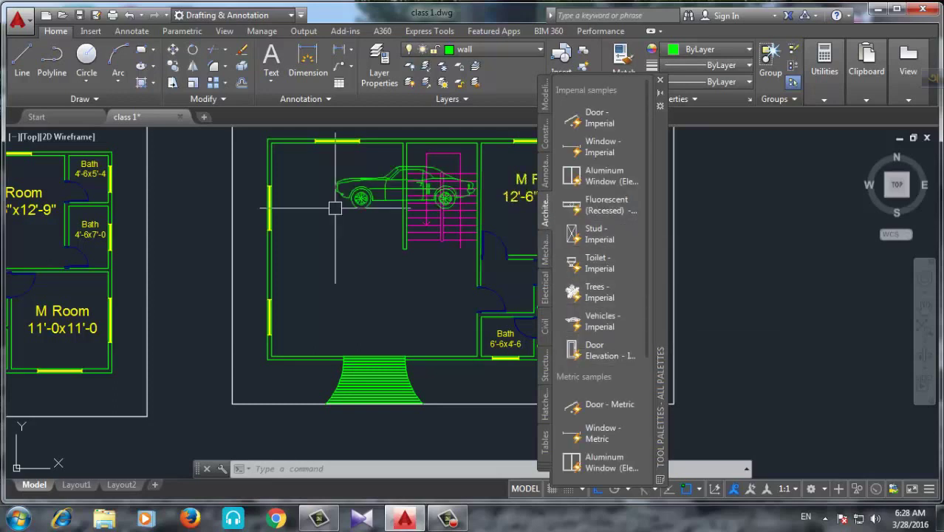
pyautogui.scroll(-3, 338, 231)
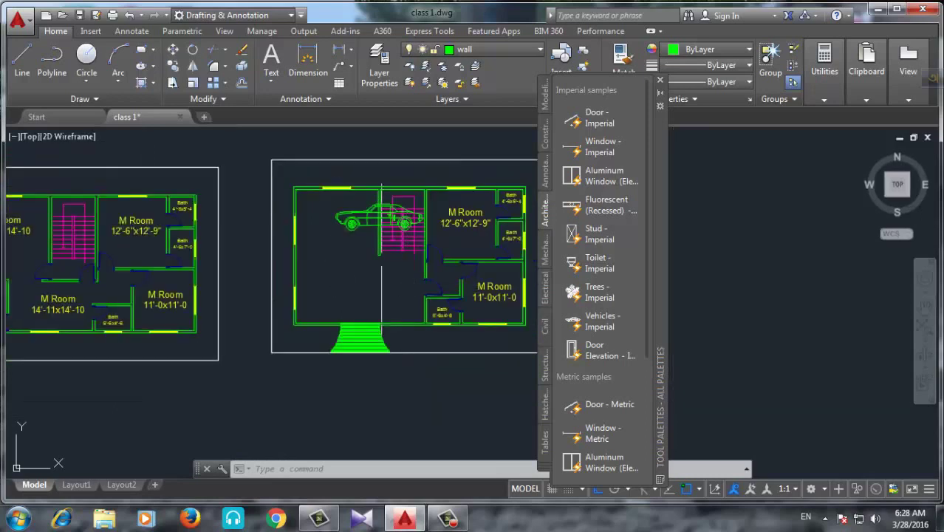
pyautogui.click(381, 216)
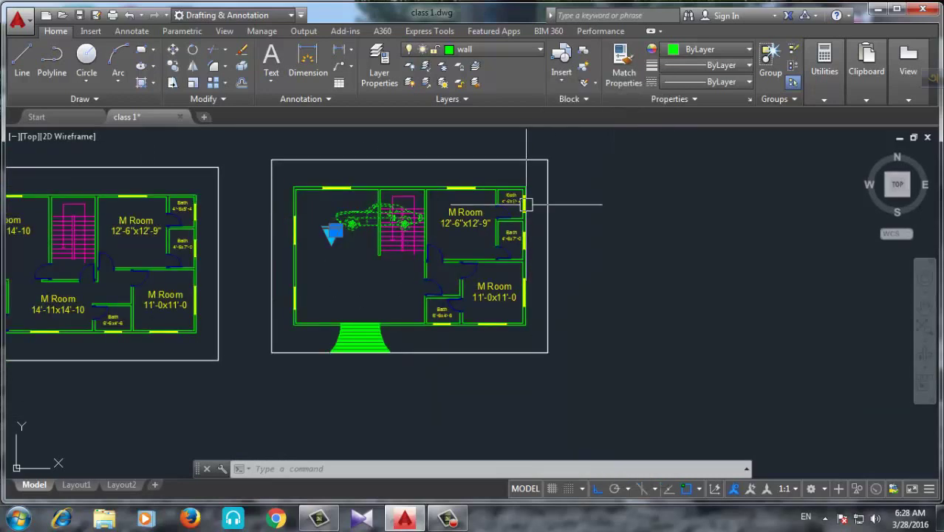
# Move the car to the room's upper-left corner.
pyautogui.scroll(2, 319, 249)
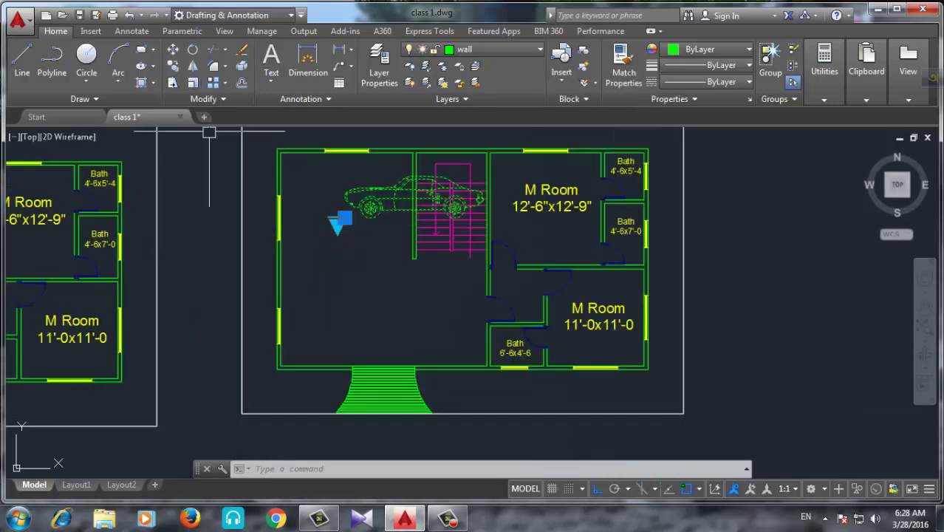
pyautogui.click(172, 49)
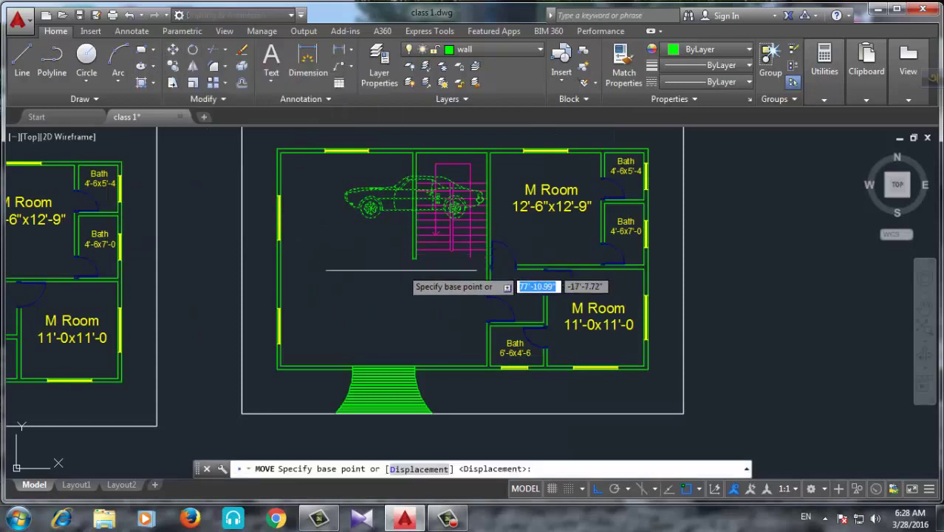
pyautogui.click(415, 277)
pyautogui.click(354, 276)
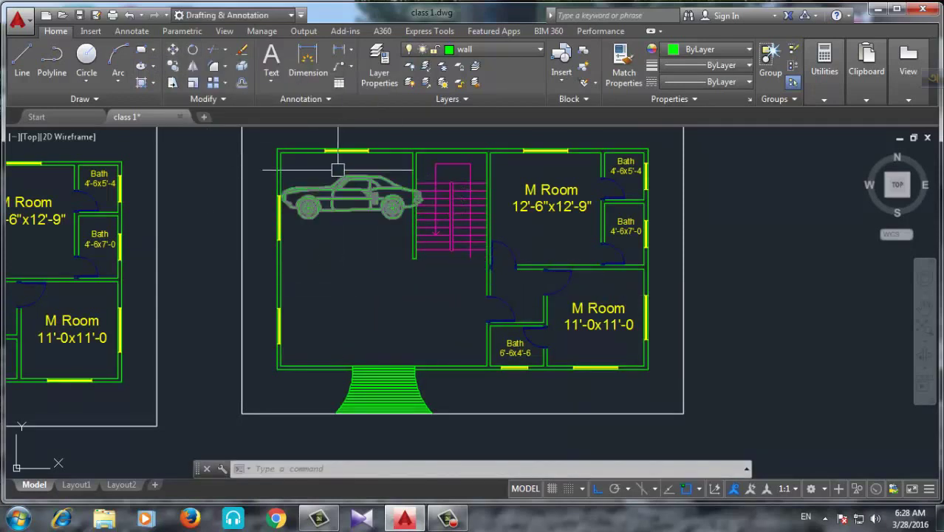
pyautogui.scroll(2, 343, 173)
pyautogui.doubleClick(354, 215)
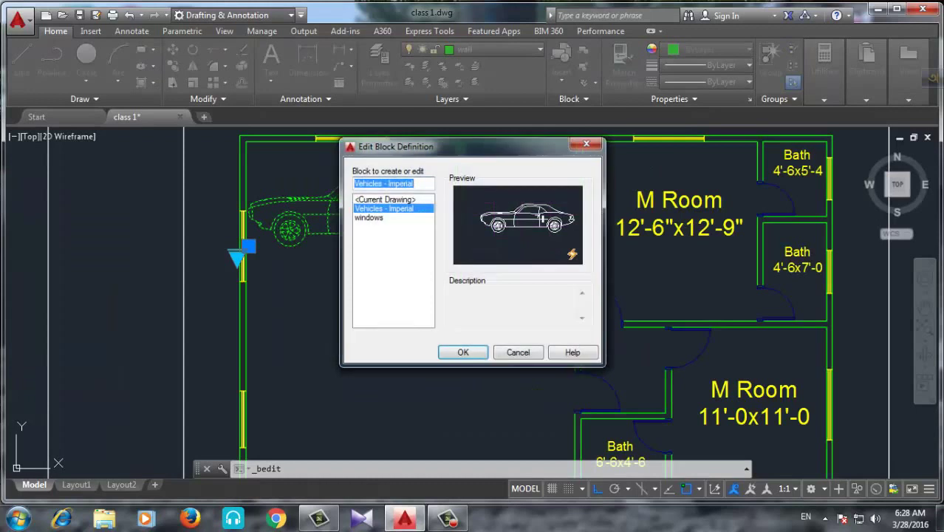
pyautogui.click(497, 350)
# Scale the car down by a factor of 0.5.
pyautogui.click(192, 82)
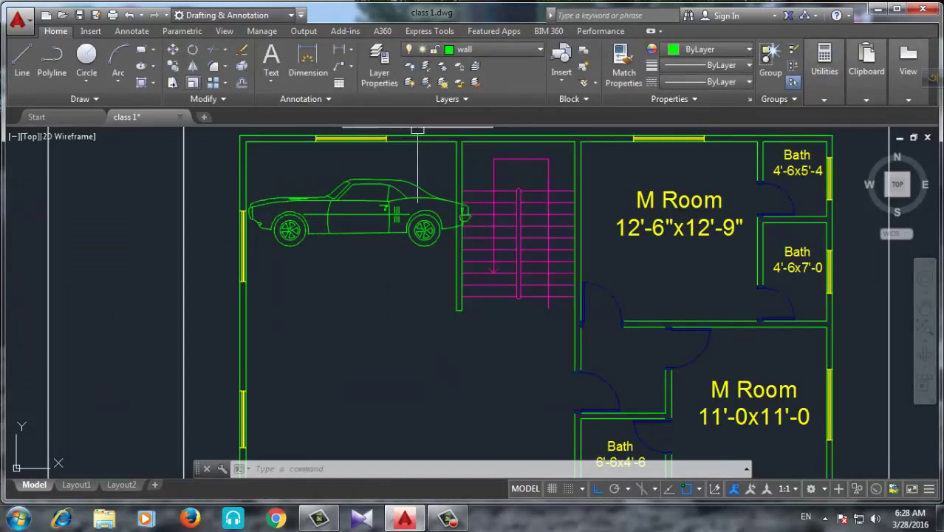
pyautogui.click(347, 204)
pyautogui.press('Return')
pyautogui.click(353, 185)
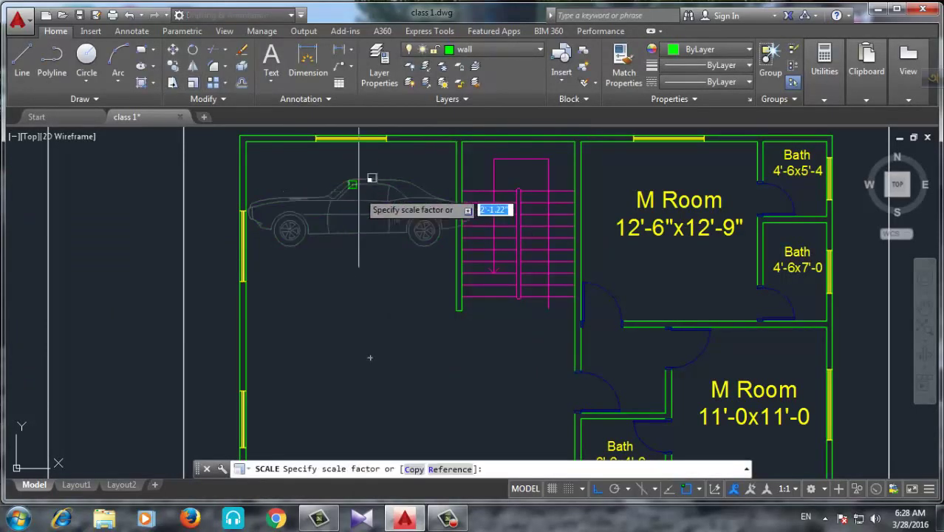
pyautogui.press('Return')
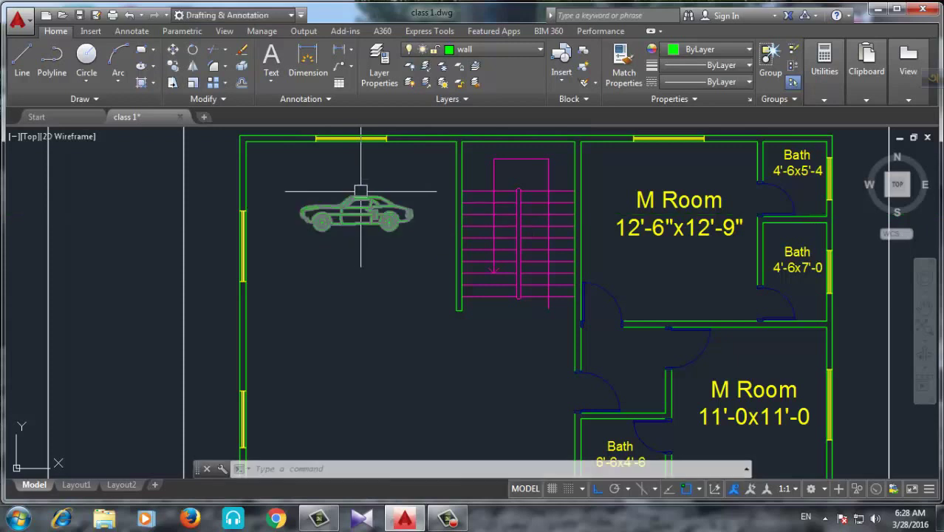
# Move the resized car lower into the middle of the left room.
pyautogui.click(358, 210)
pyautogui.click(172, 49)
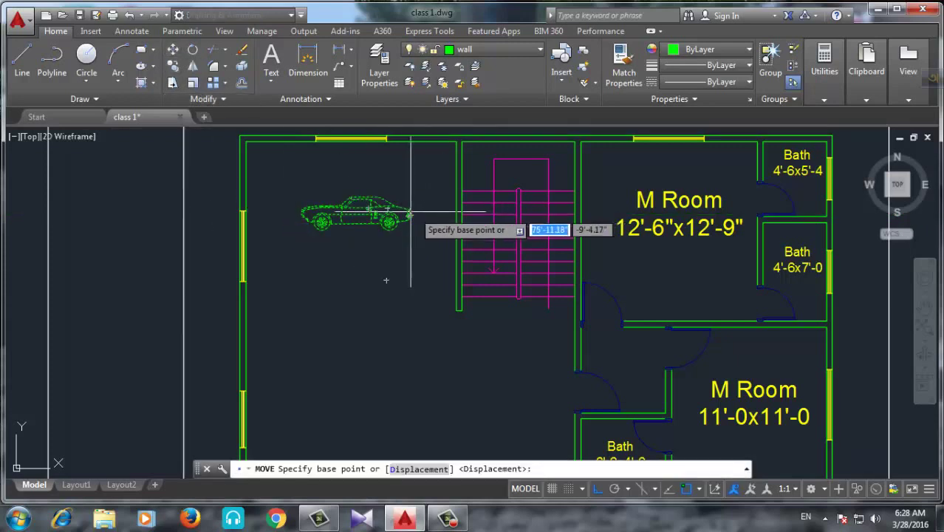
pyautogui.click(374, 214)
pyautogui.click(375, 312)
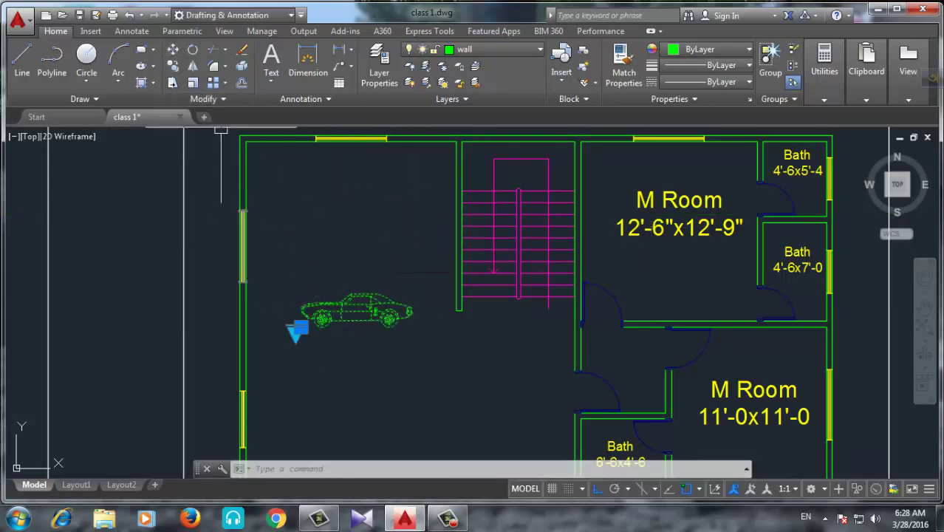
# Copy the car three times to form a vertical column of four cars.
pyautogui.write('co')
pyautogui.press('Return')
pyautogui.click(385, 310)
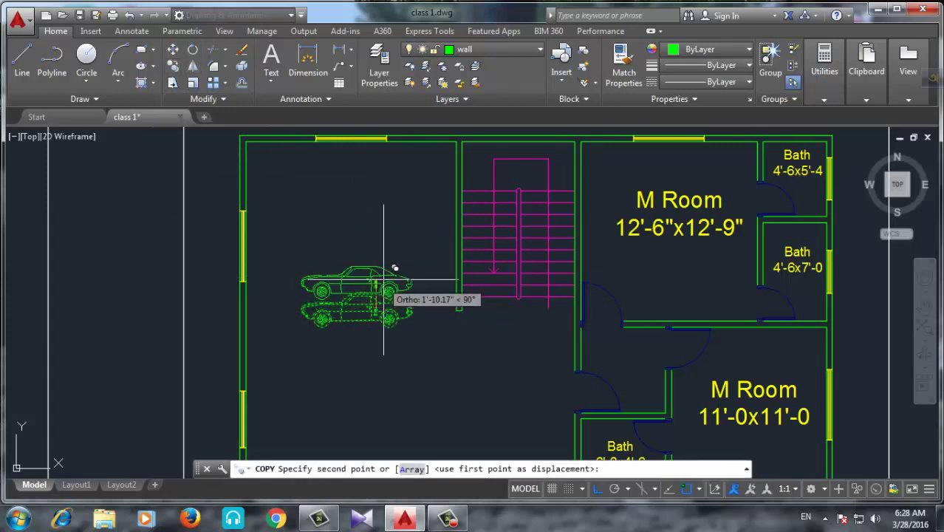
pyautogui.click(385, 255)
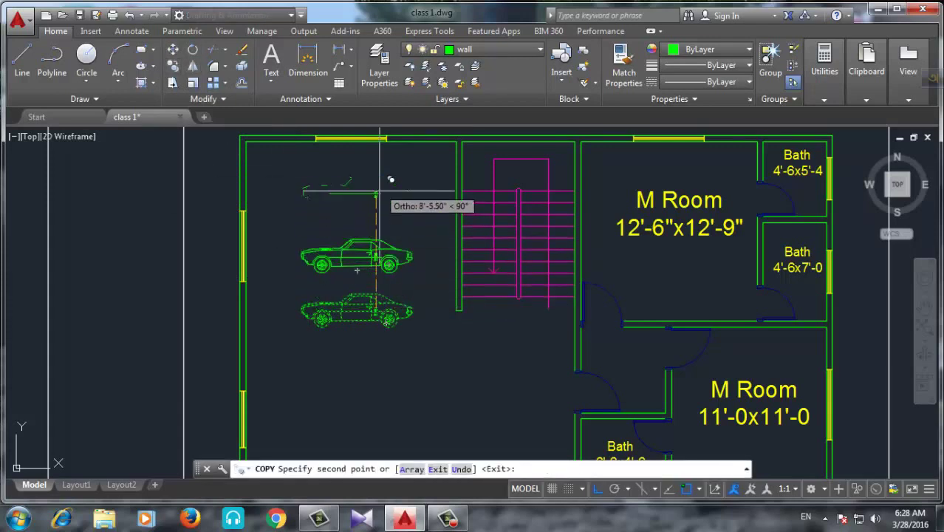
pyautogui.click(382, 195)
pyautogui.scroll(-2, 374, 150)
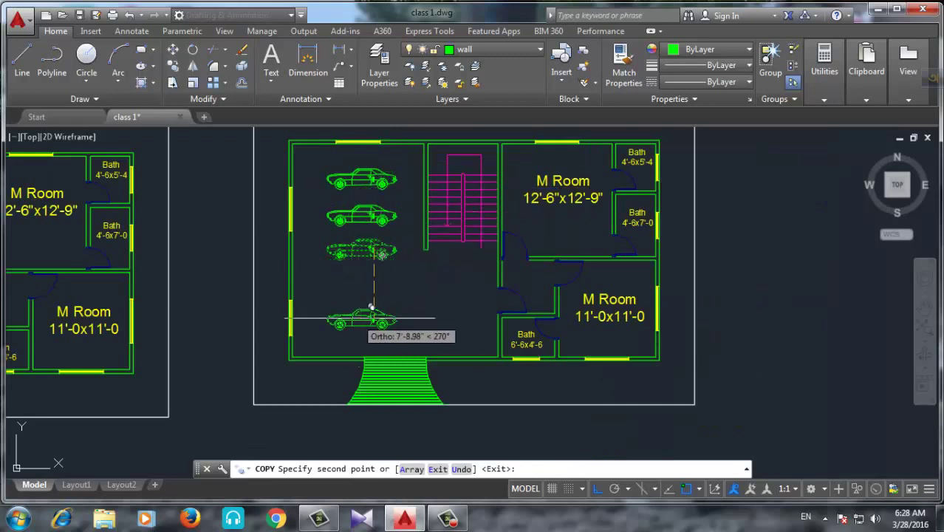
pyautogui.click(369, 296)
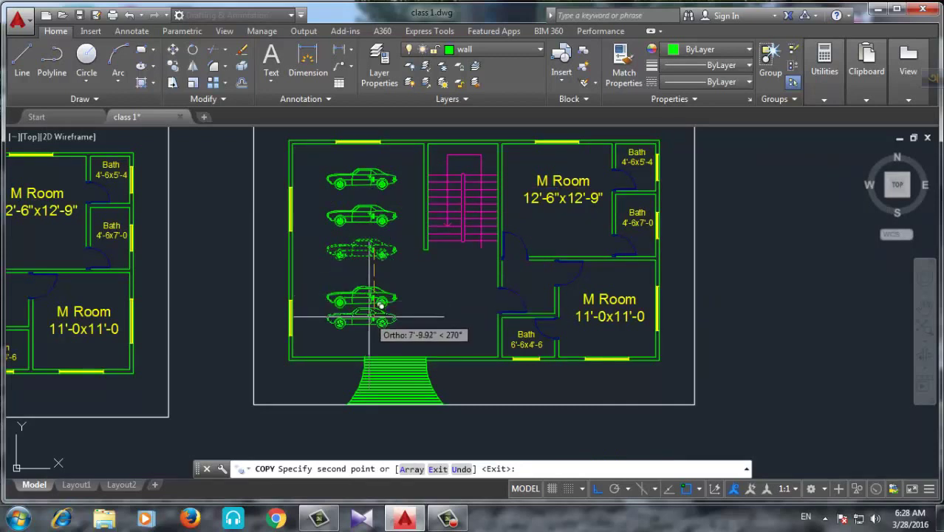
pyautogui.press('Return')
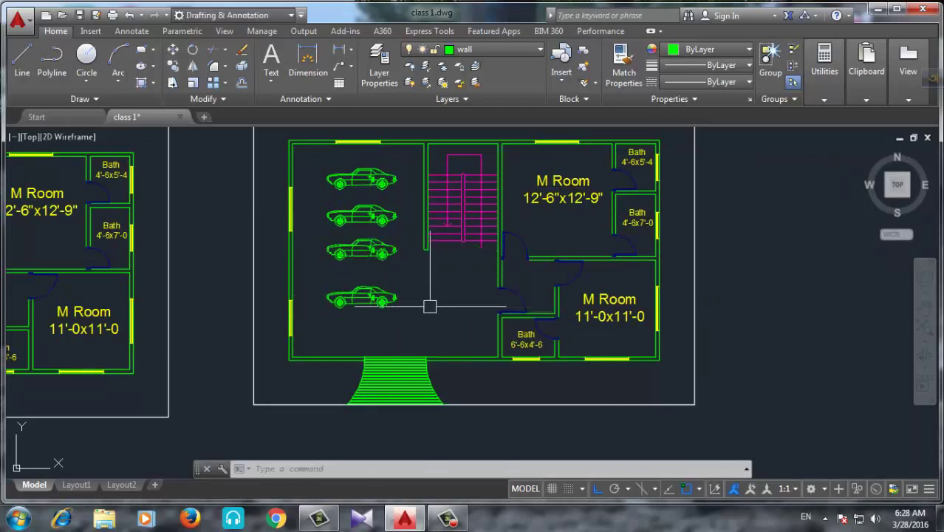
pyautogui.scroll(-2, 432, 310)
pyautogui.scroll(2, 378, 271)
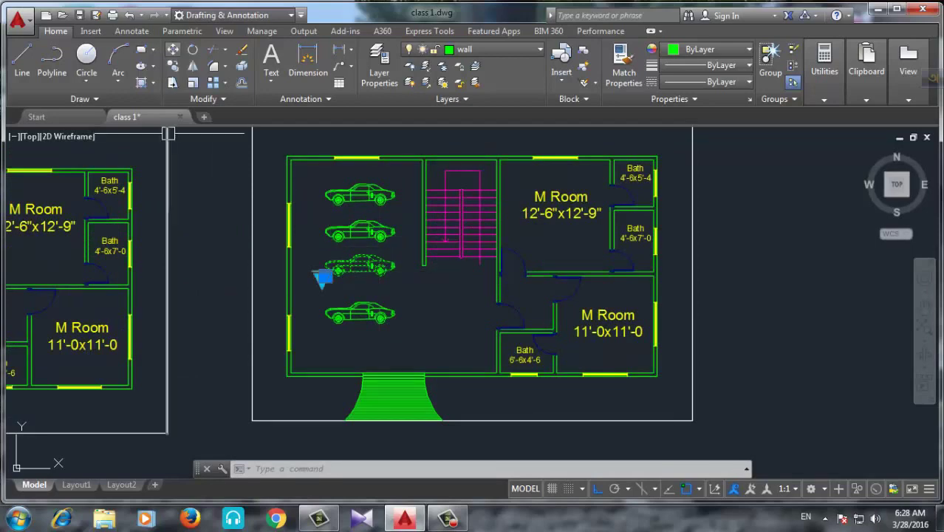
# Move one car slightly to even out the spacing in the column.
pyautogui.write('m')
pyautogui.press('Return')
pyautogui.scroll(2, 435, 273)
pyautogui.click(454, 257)
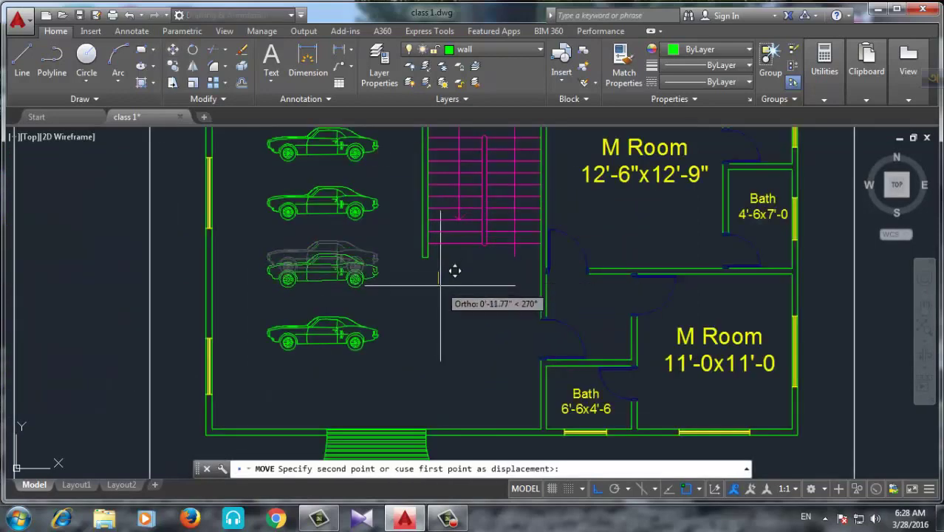
pyautogui.click(450, 268)
pyautogui.scroll(-3, 348, 232)
pyautogui.moveTo(607, 281); pyautogui.dragTo(618, 280, button='middle')
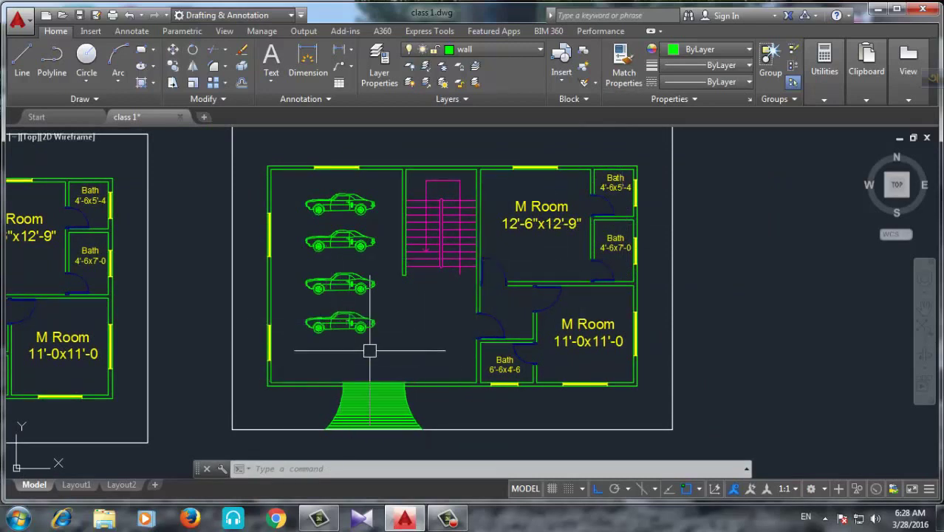
# Window-select all four cars and move them left toward the room's left wall.
pyautogui.click(398, 369)
pyautogui.click(303, 191)
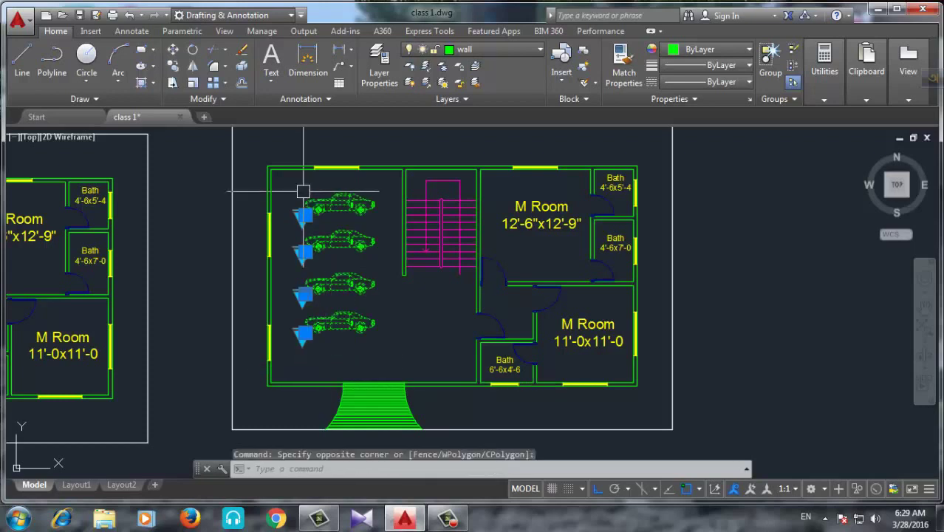
pyautogui.click(172, 50)
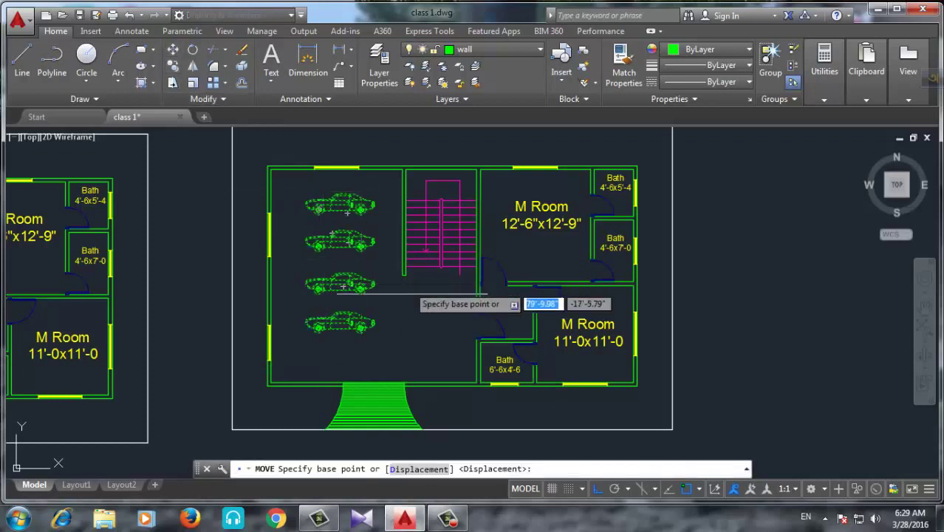
pyautogui.click(452, 332)
pyautogui.click(437, 332)
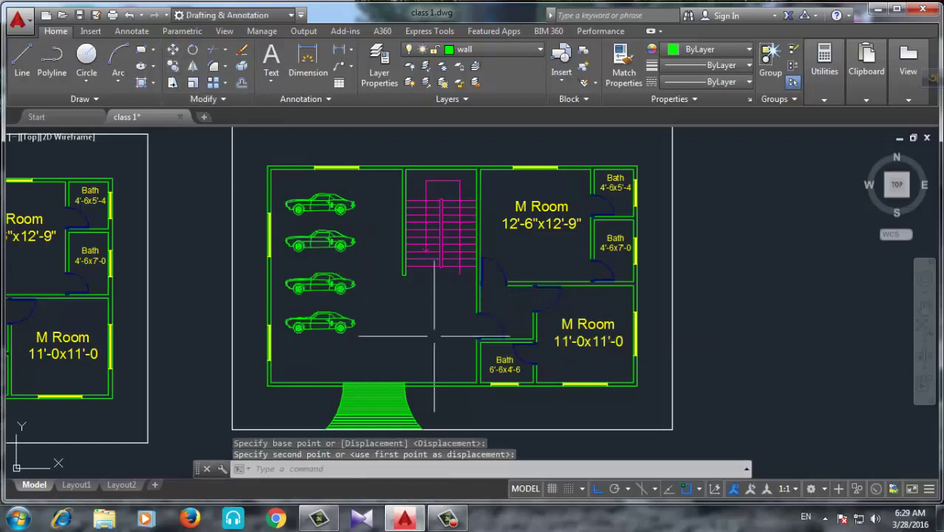
pyautogui.scroll(-2, 422, 297)
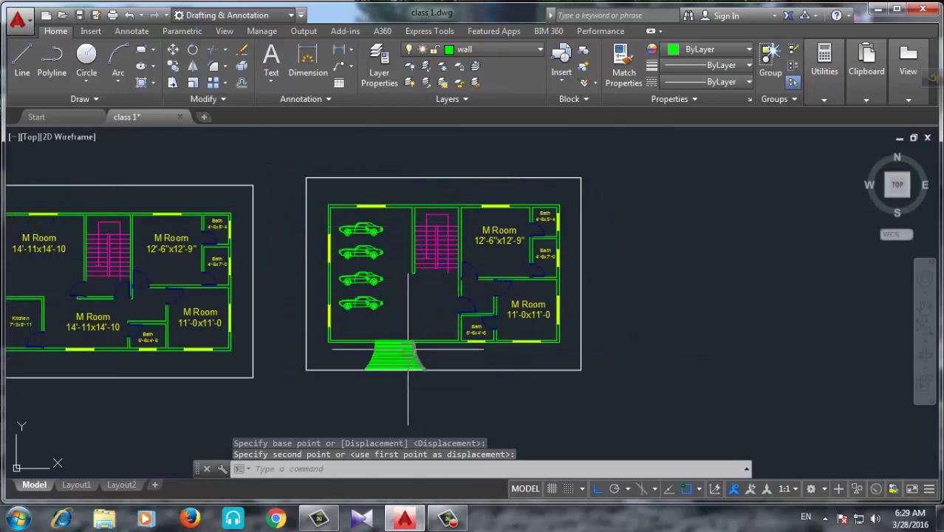
pyautogui.scroll(2, 370, 344)
pyautogui.moveTo(480, 267); pyautogui.dragTo(480, 329, button='middle')
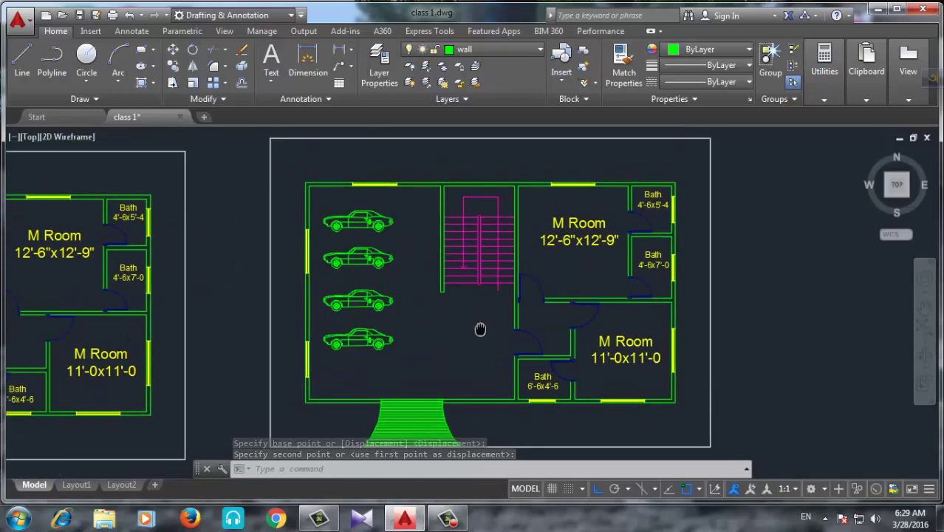
pyautogui.scroll(-2, 434, 310)
pyautogui.scroll(2, 459, 297)
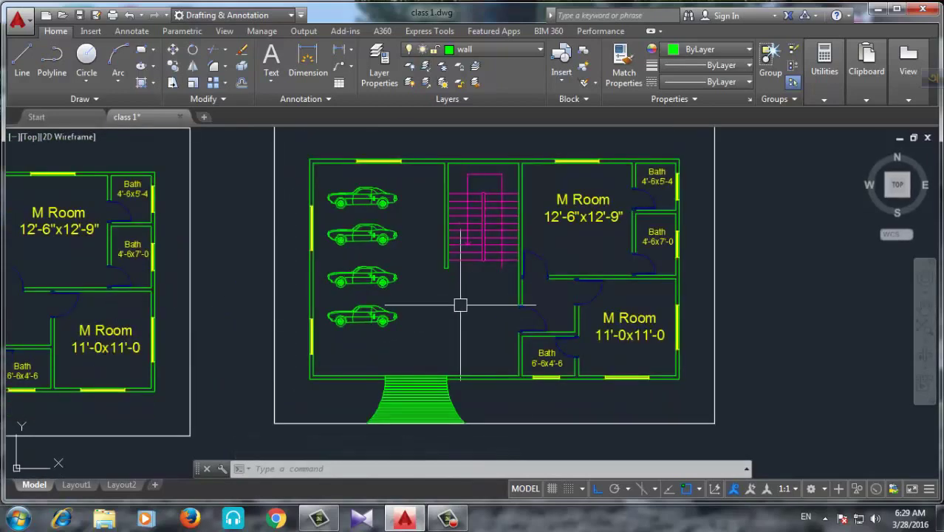